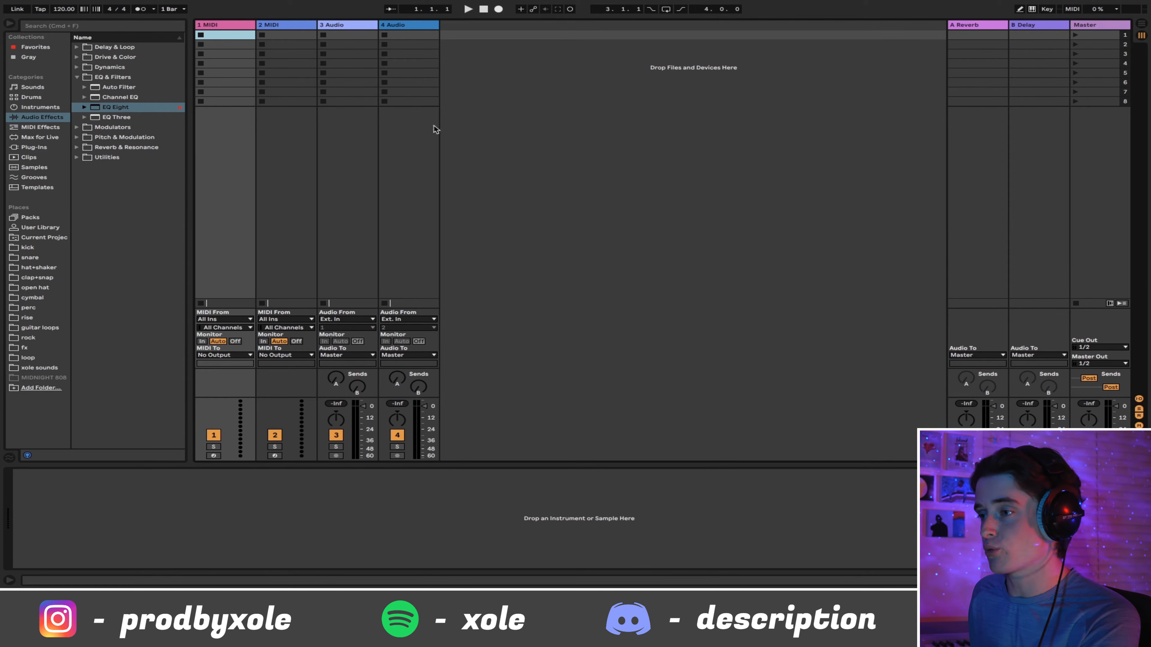
- Set the project tempo to 135 BPM
{"action": "left_click", "coordinate": [64, 9]}
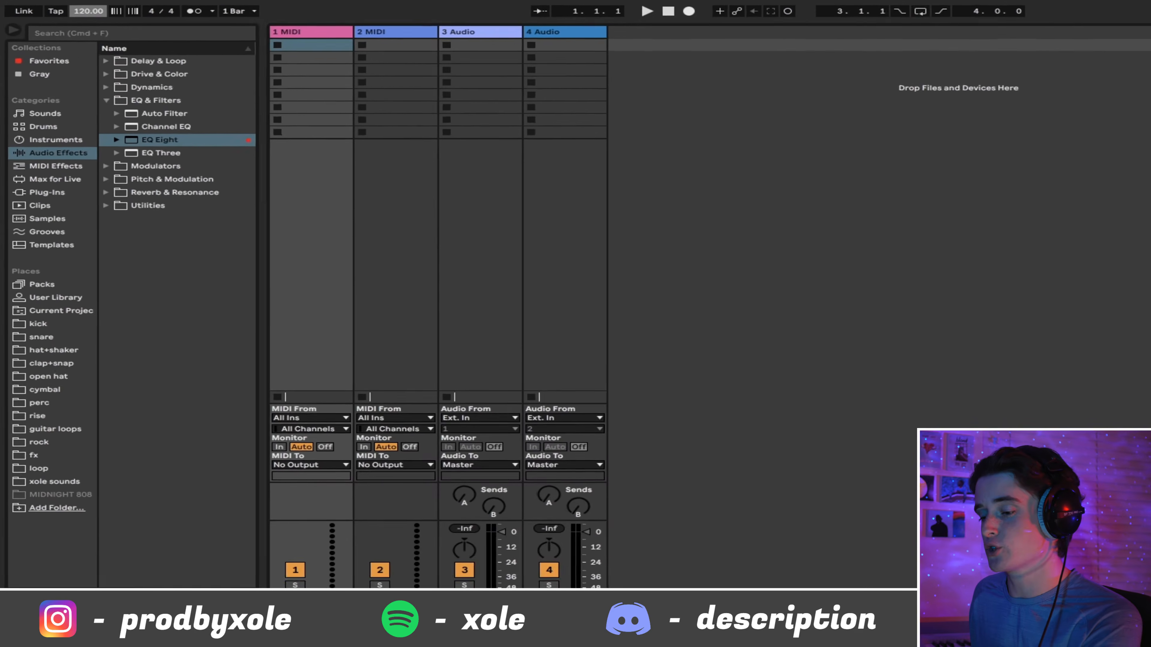
{"action": "type", "text": "13"}
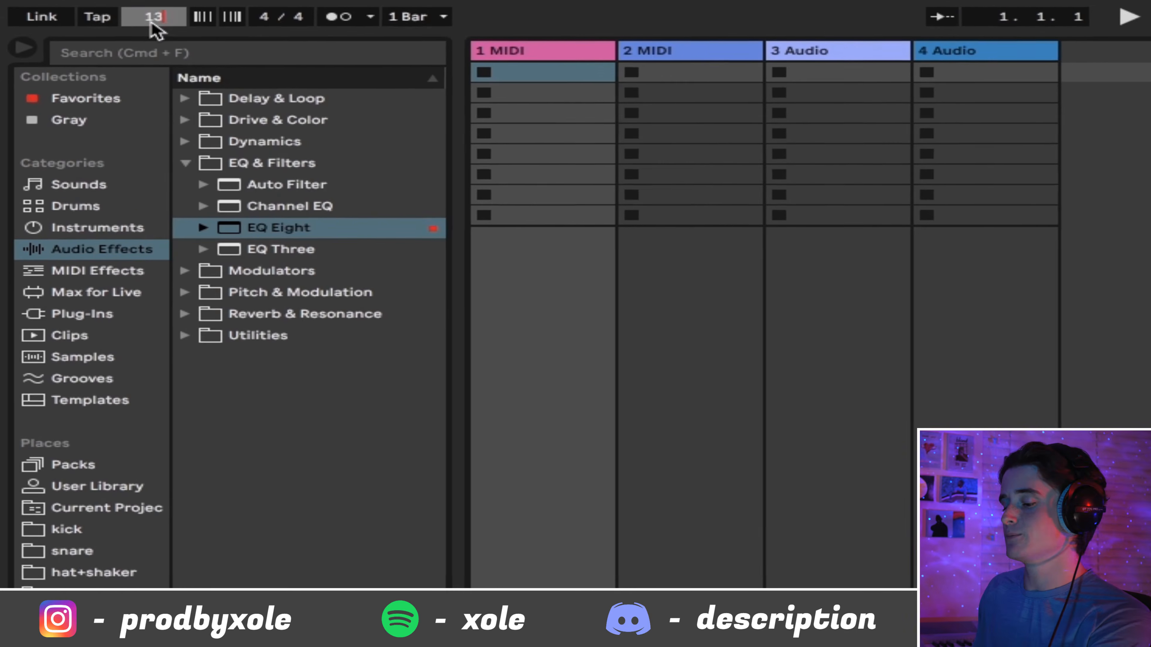
{"action": "type", "text": "5"}
{"action": "key", "text": "Return"}
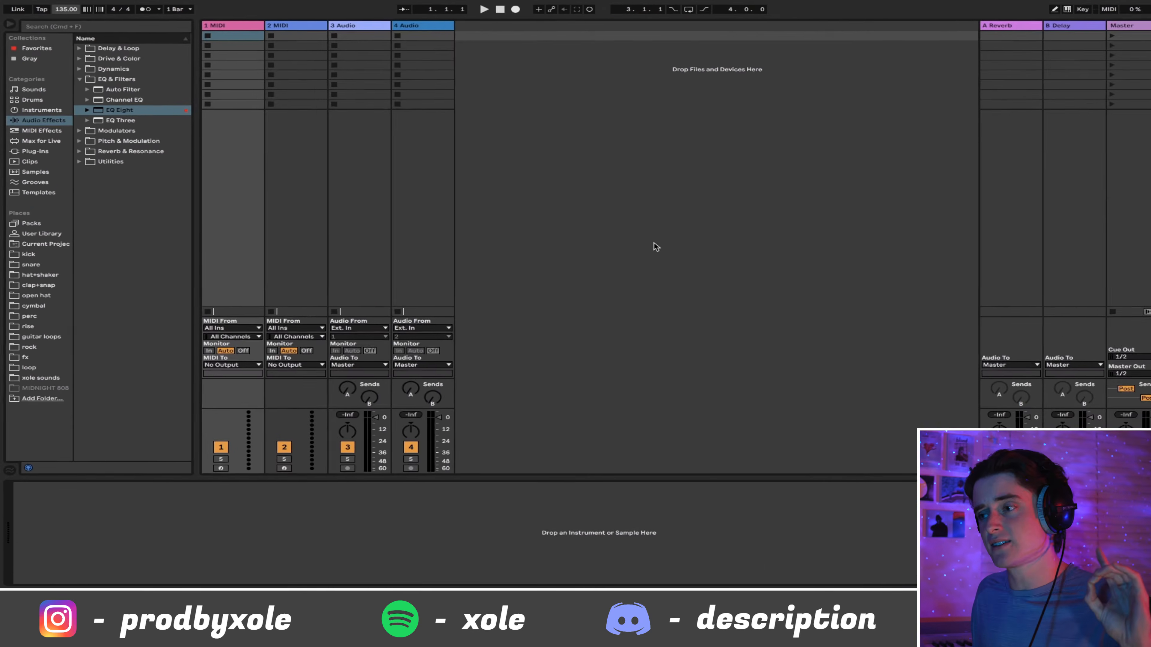
- Switch to the Arrangement view and list the Instrument Rack preset categories in the browser
{"action": "key", "text": "Tab"}
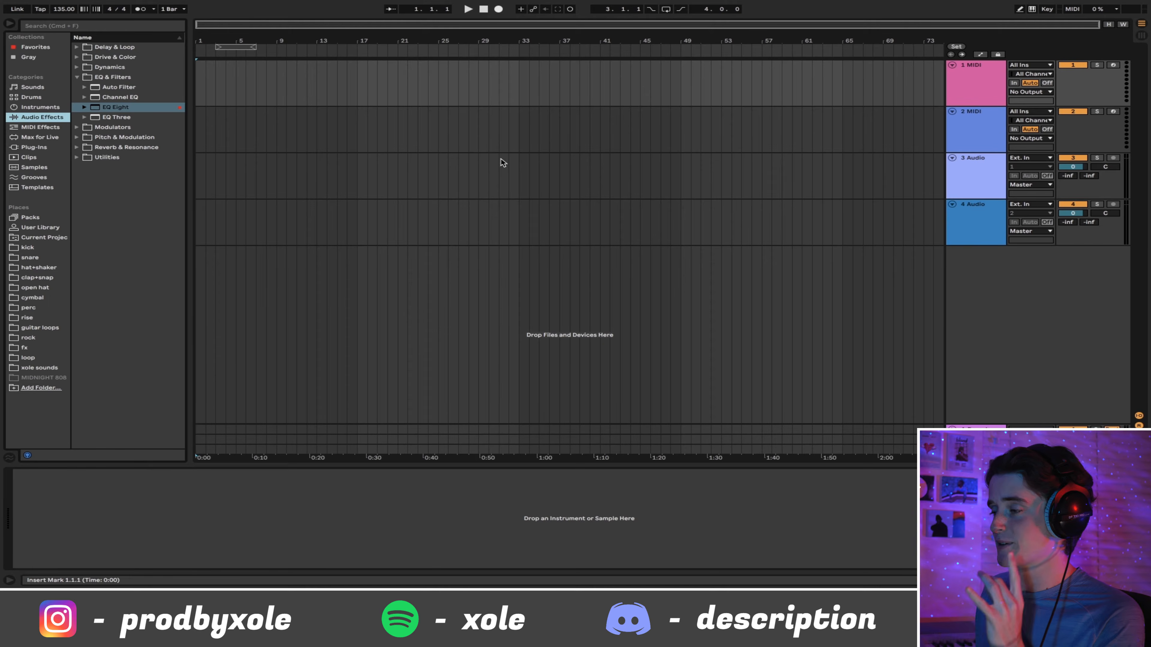
{"action": "left_click", "coordinate": [33, 108]}
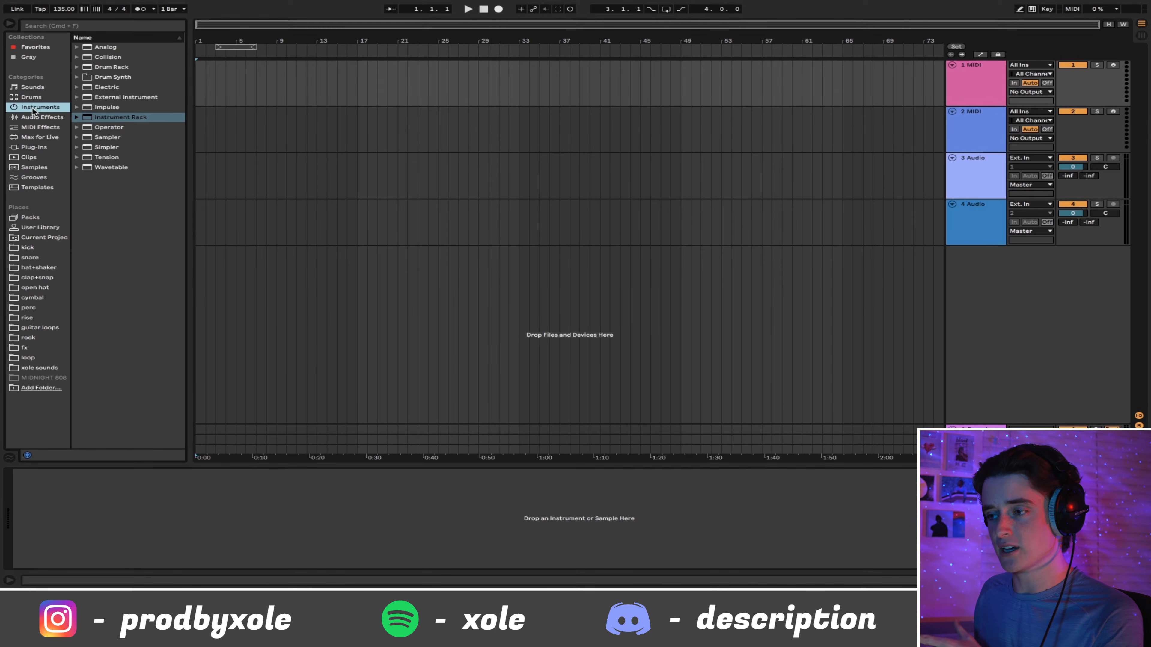
{"action": "left_click", "coordinate": [77, 118]}
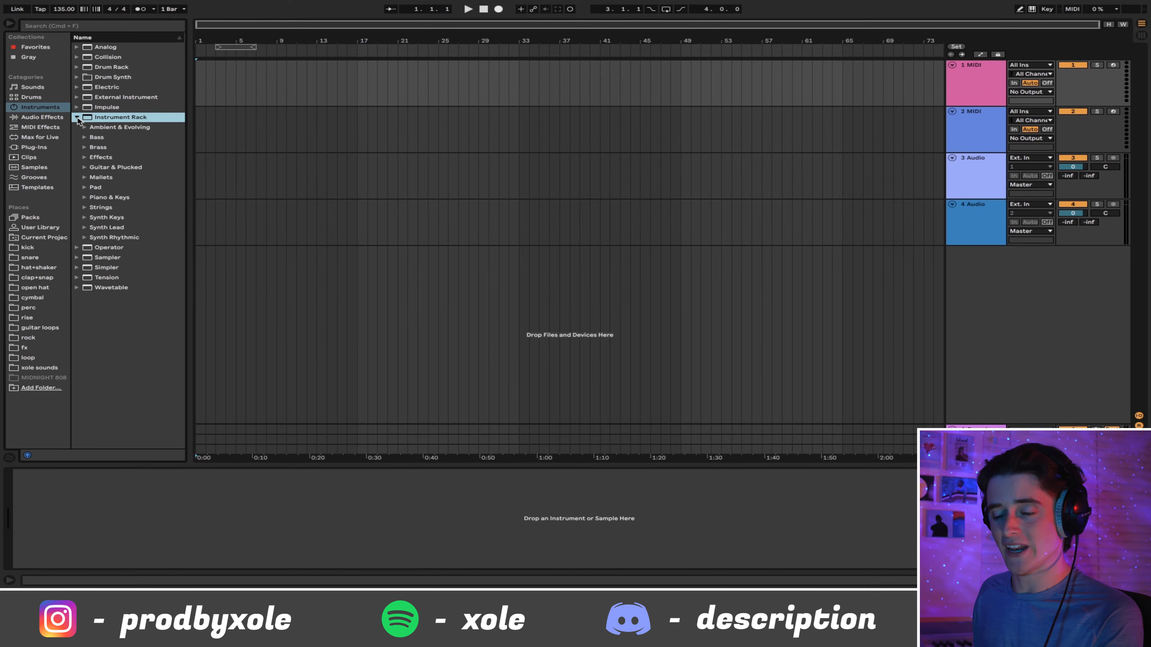
- Delete the second MIDI track and both audio tracks, keeping only the first MIDI track
{"action": "left_click", "coordinate": [975, 136]}
{"action": "key", "text": "Delete"}
{"action": "key", "text": "Delete"}
{"action": "key", "text": "Delete"}
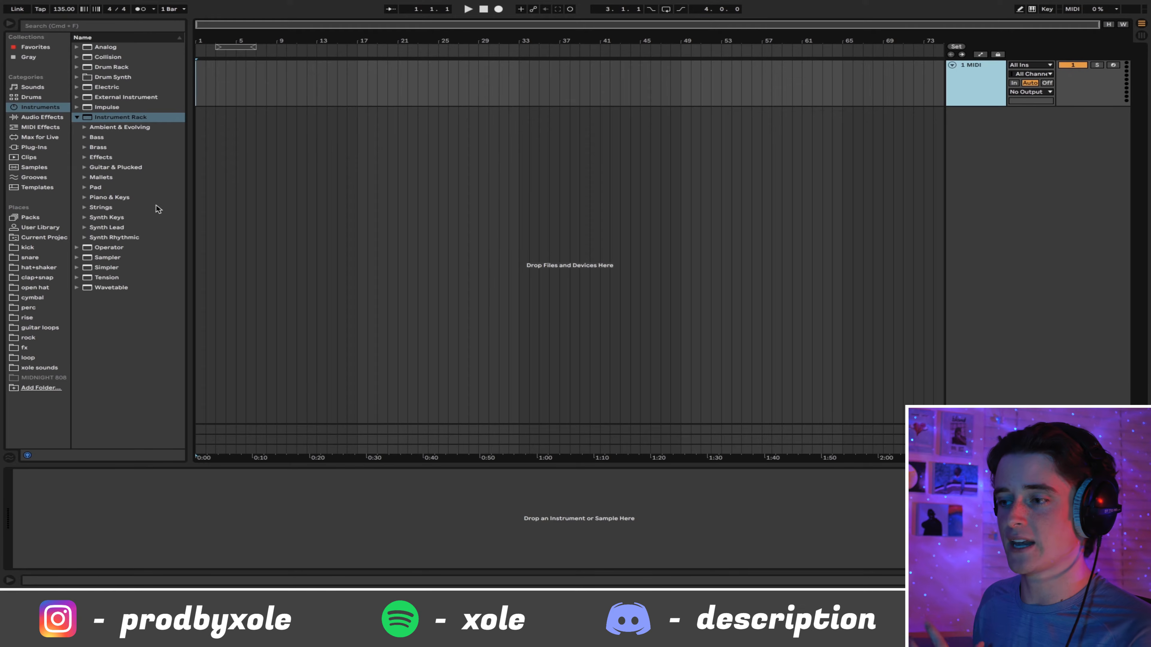
- Audition the electric piano, FM piano and Grand Piano presets in the Piano & Keys category of Instrument Rack
{"action": "left_click", "coordinate": [111, 197]}
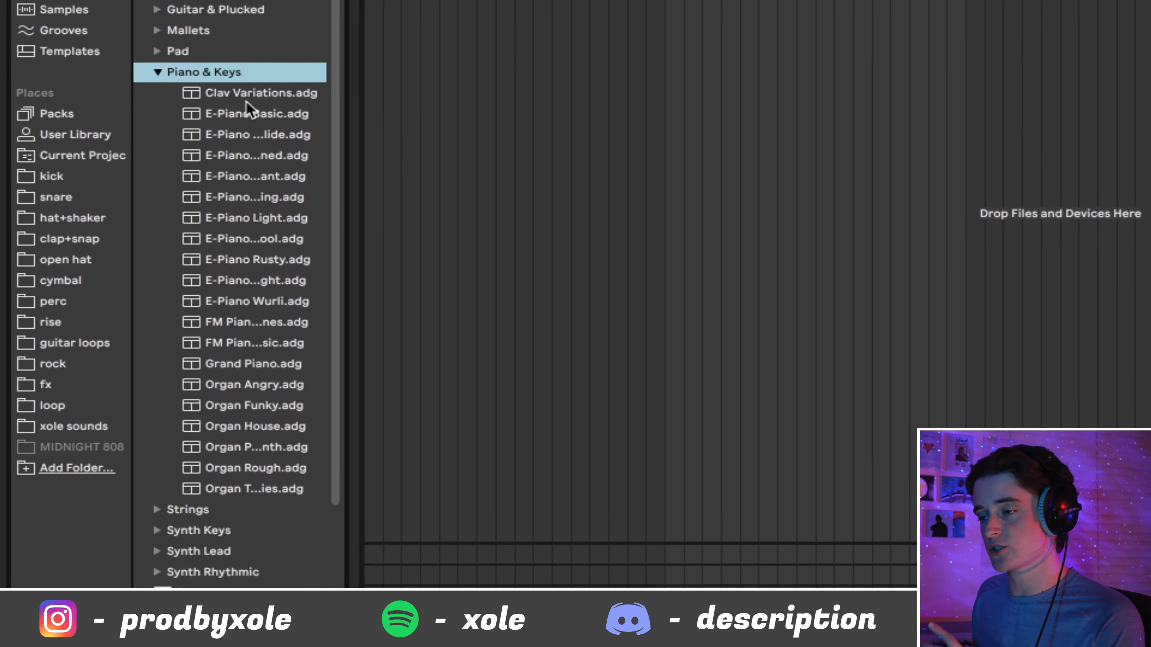
{"action": "left_click", "coordinate": [246, 102]}
{"action": "left_click", "coordinate": [245, 114]}
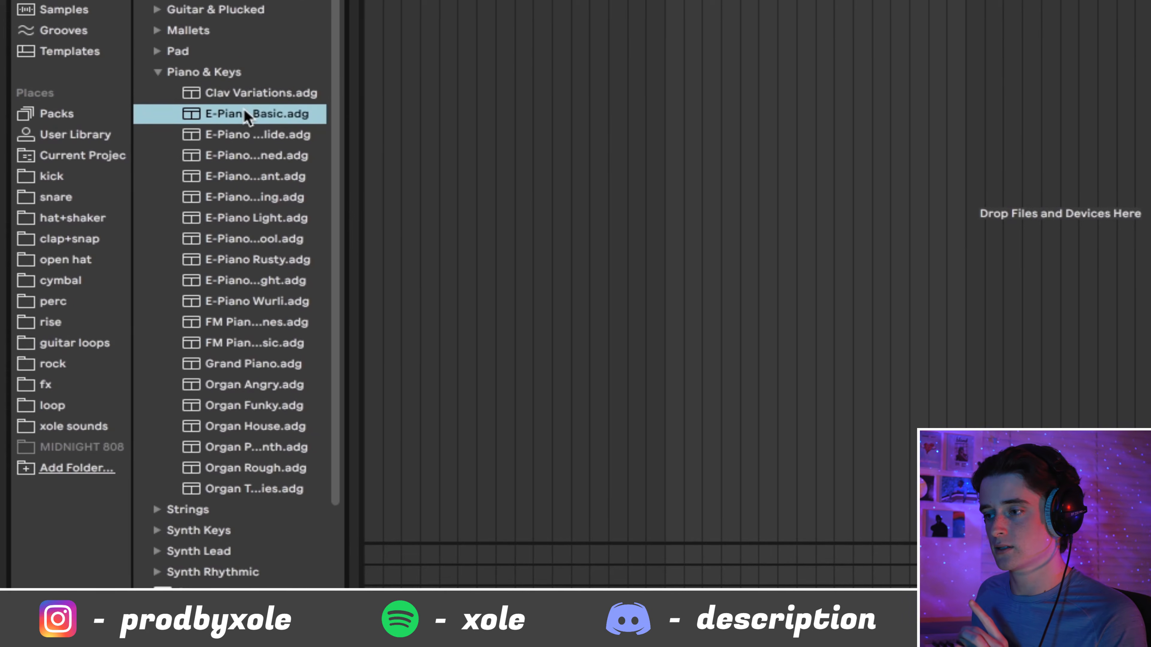
{"action": "left_click", "coordinate": [233, 134]}
{"action": "left_click", "coordinate": [233, 153]}
{"action": "left_click", "coordinate": [237, 176]}
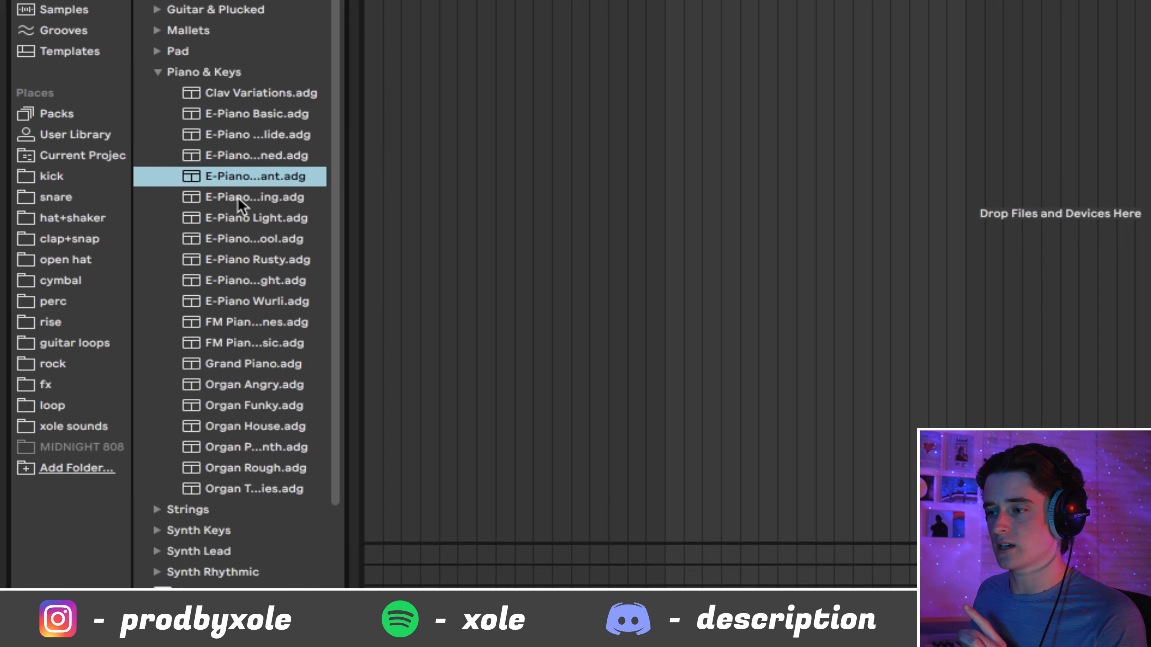
{"action": "left_click", "coordinate": [239, 198]}
{"action": "left_click", "coordinate": [243, 219]}
{"action": "left_click", "coordinate": [242, 239]}
{"action": "left_click", "coordinate": [242, 259]}
{"action": "left_click", "coordinate": [242, 281]}
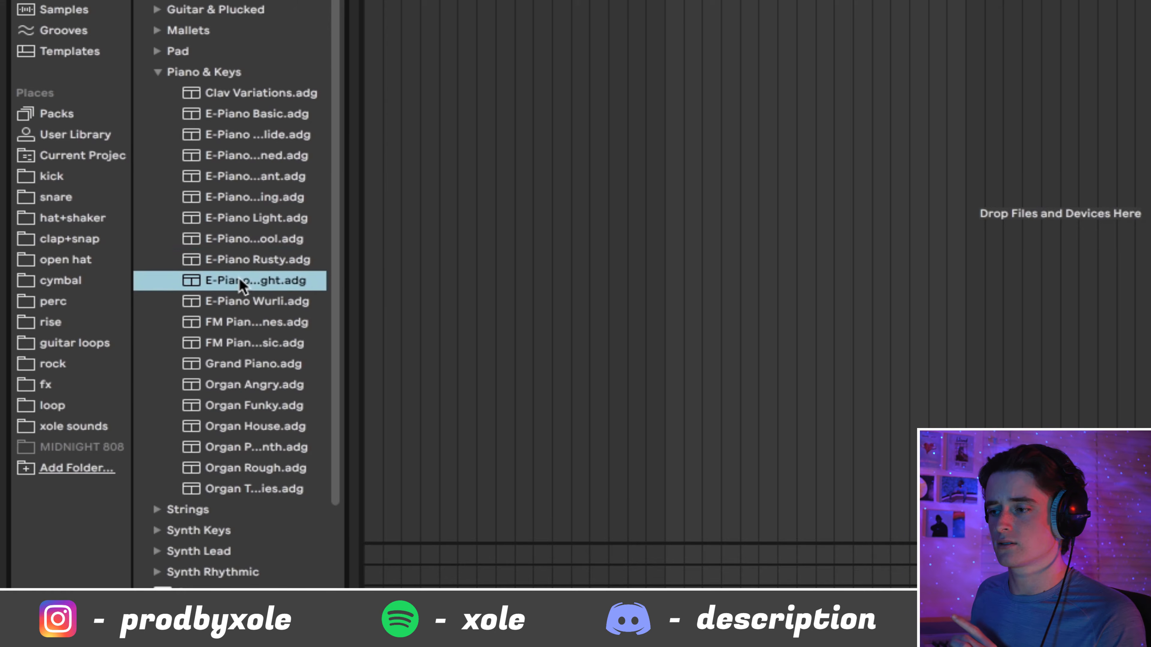
{"action": "left_click", "coordinate": [240, 302]}
{"action": "left_click", "coordinate": [238, 323]}
{"action": "left_click", "coordinate": [235, 349]}
{"action": "left_click", "coordinate": [240, 369]}
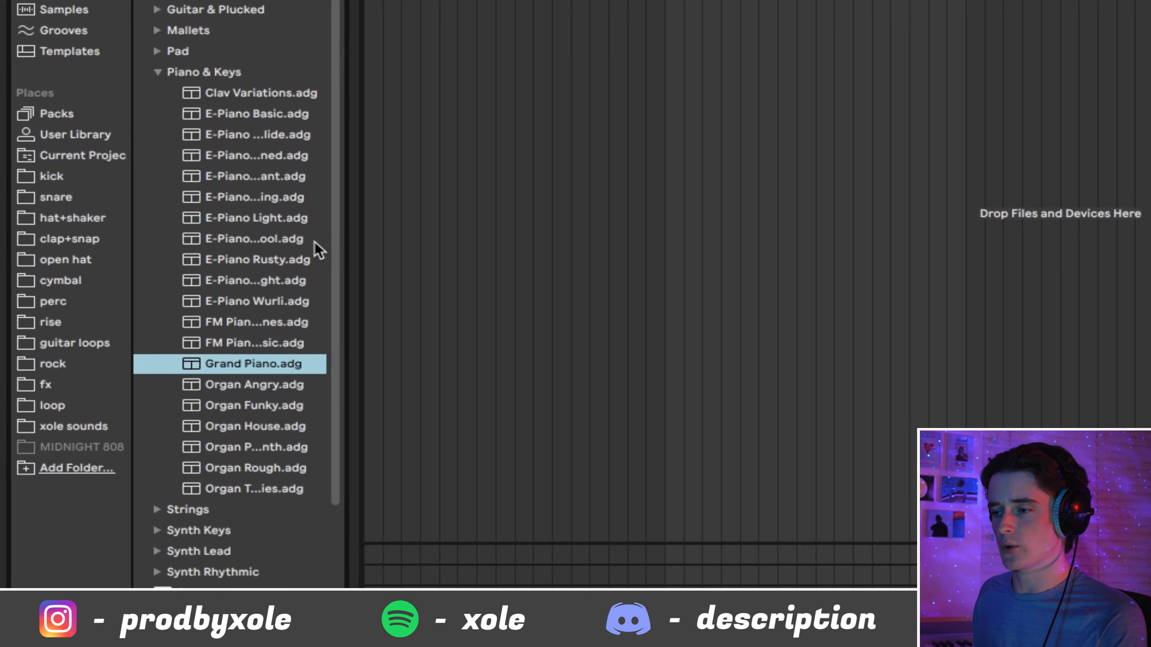
{"action": "left_click", "coordinate": [265, 181]}
{"action": "left_click", "coordinate": [254, 190]}
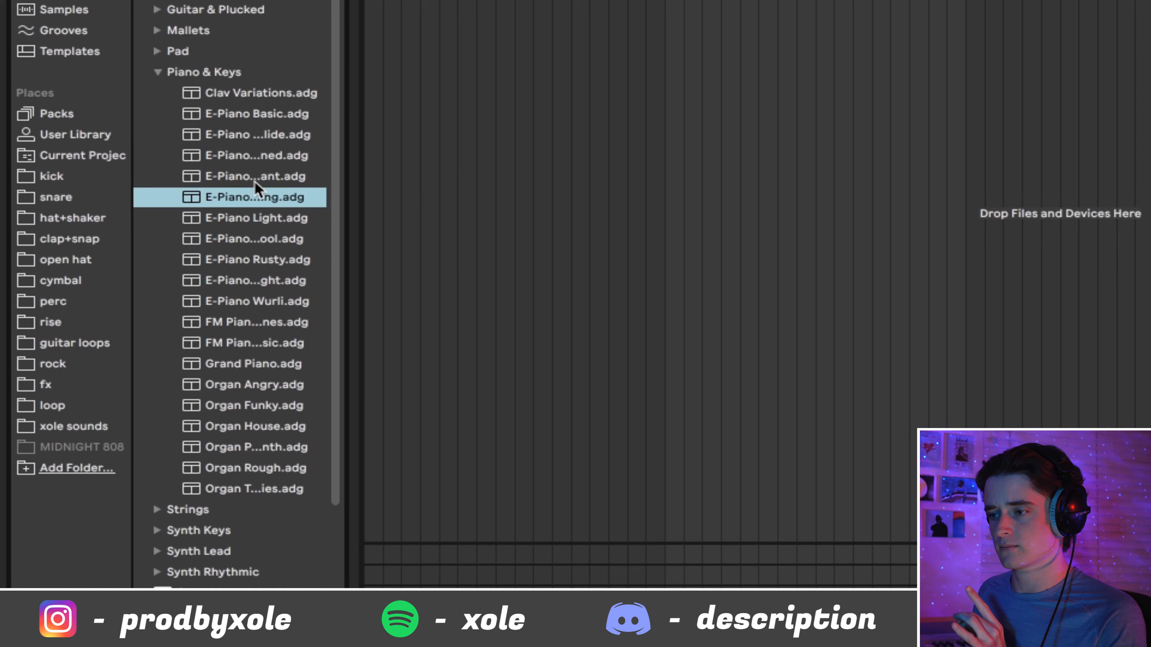
{"action": "left_click", "coordinate": [236, 237]}
{"action": "left_click", "coordinate": [235, 225]}
{"action": "left_click", "coordinate": [247, 156]}
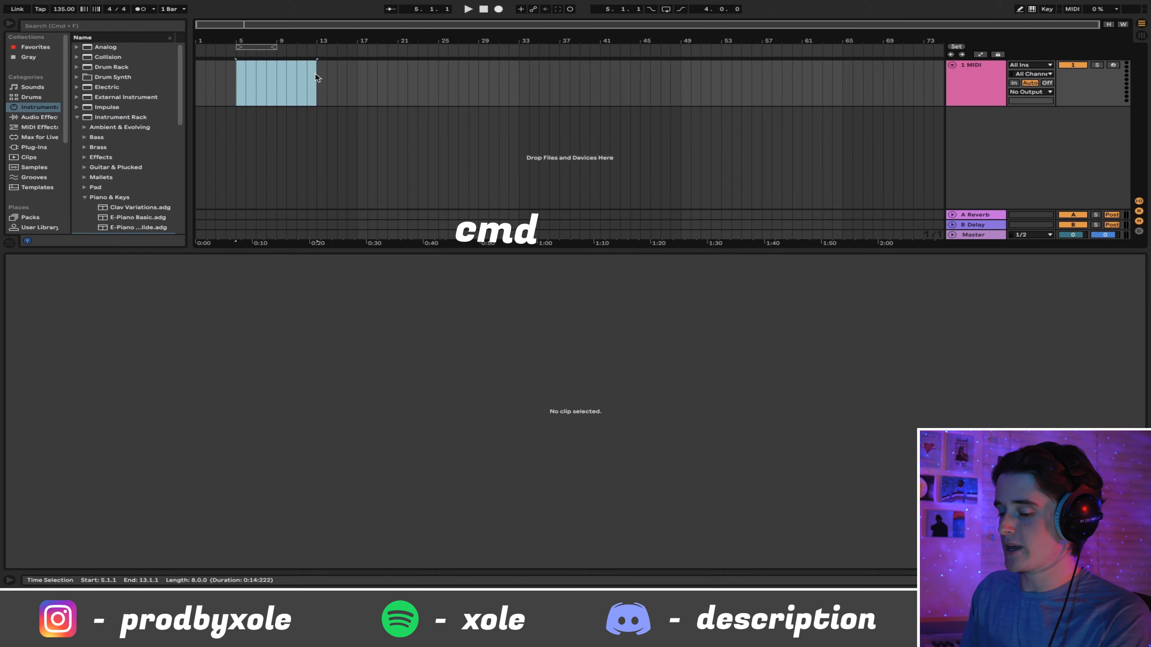
- Create an eight-bar MIDI clip starting at bar 5 and set its scale to E Minor
{"action": "key", "text": "super+shift+m"}
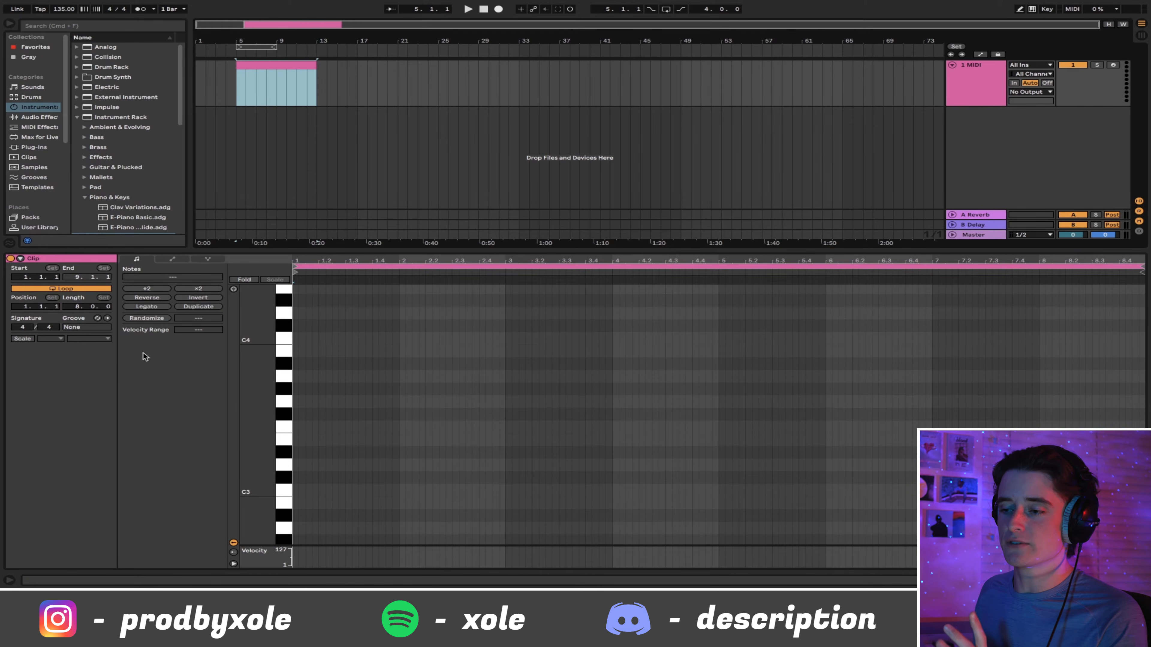
{"action": "left_click", "coordinate": [23, 339]}
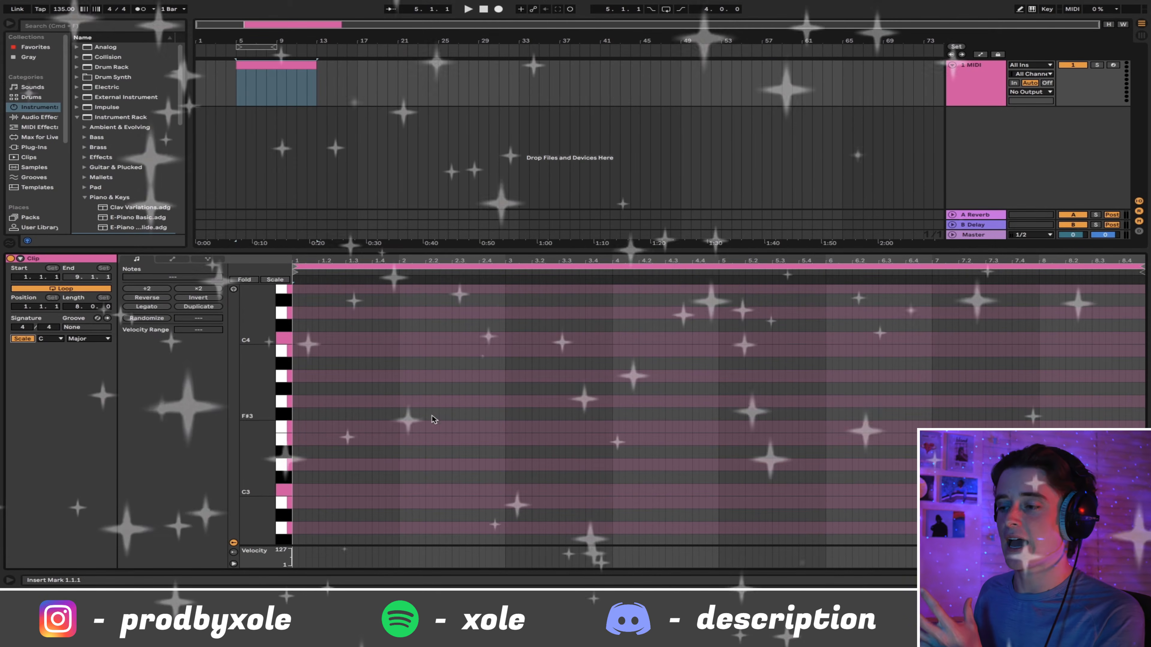
{"action": "left_click", "coordinate": [60, 339]}
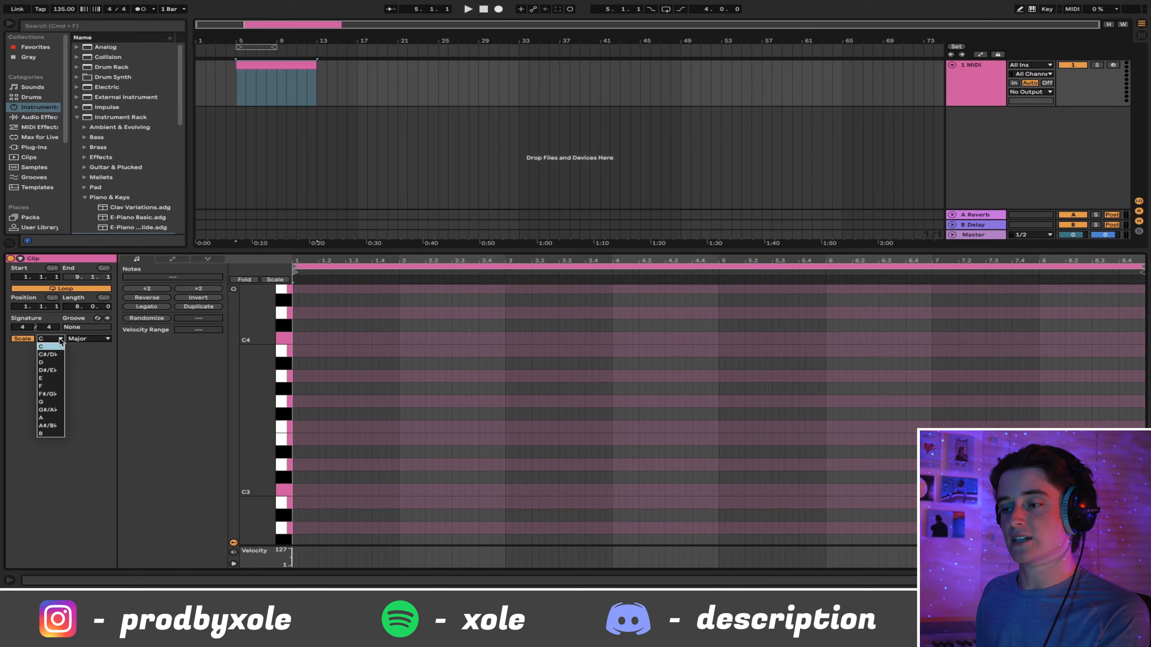
{"action": "left_click", "coordinate": [46, 378]}
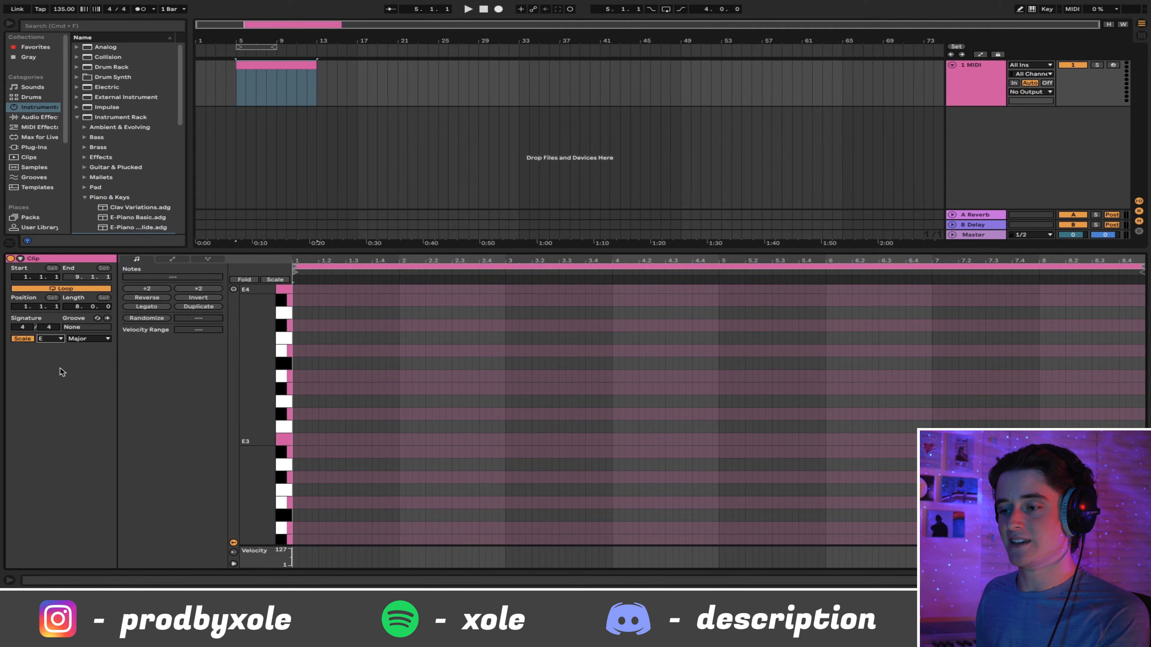
{"action": "left_click", "coordinate": [95, 340]}
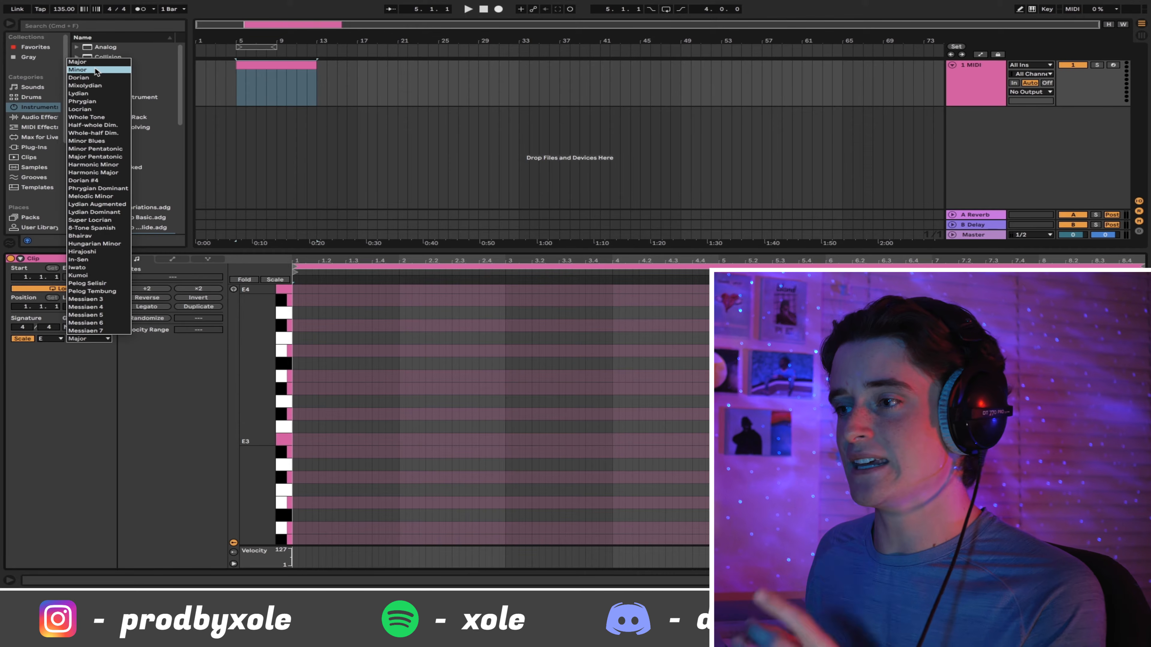
{"action": "left_click", "coordinate": [97, 70]}
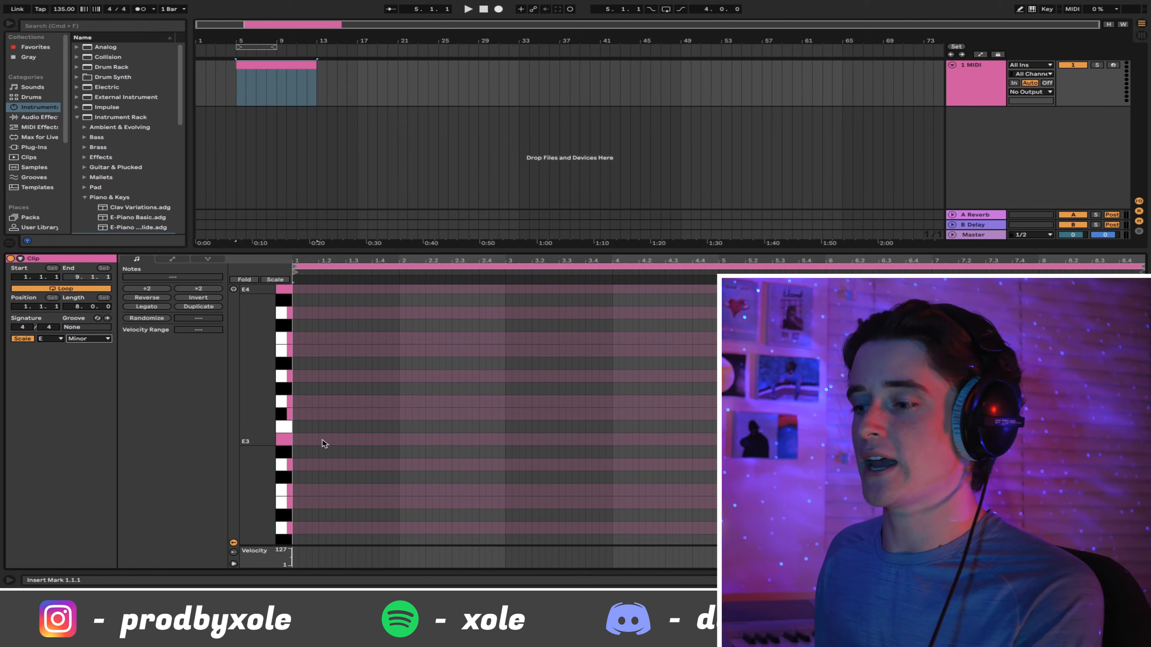
- Enter a one-bar chord of E3, G3 and B3 at the start of the clip and play it
{"action": "double_click", "coordinate": [295, 440]}
{"action": "left_click_drag", "start_coordinate": [296, 439], "coordinate": [398, 441]}
{"action": "double_click", "coordinate": [298, 403]}
{"action": "left_click_drag", "start_coordinate": [304, 403], "coordinate": [398, 404]}
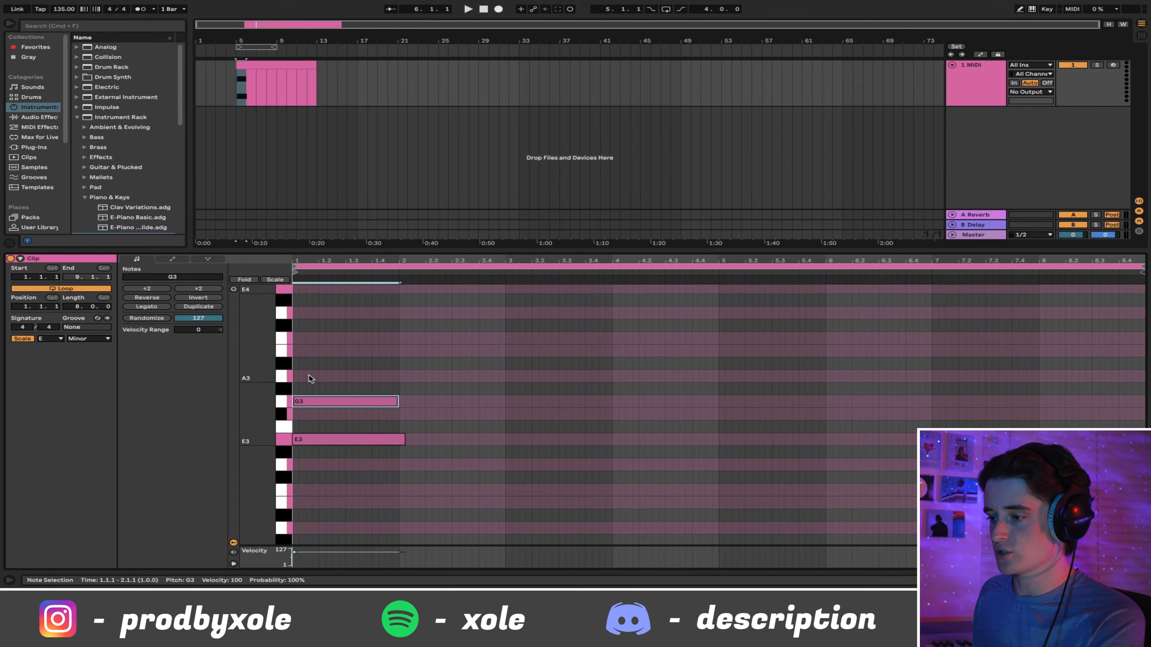
{"action": "double_click", "coordinate": [295, 351]}
{"action": "left_click_drag", "start_coordinate": [295, 352], "coordinate": [372, 351]}
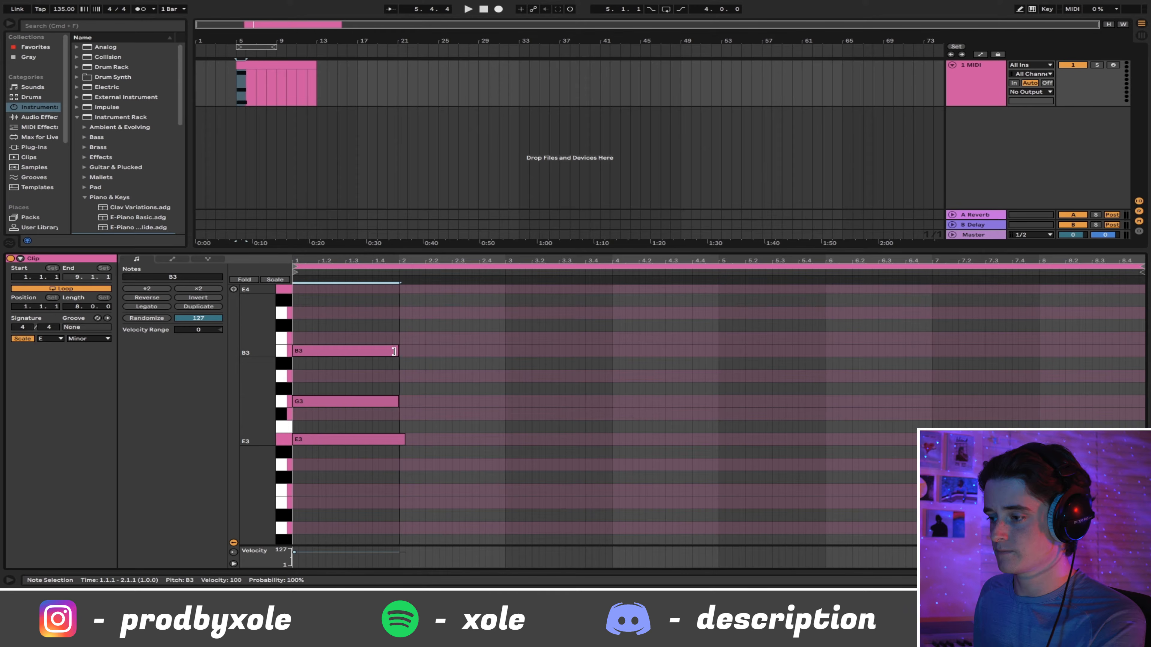
{"action": "key", "text": "space"}
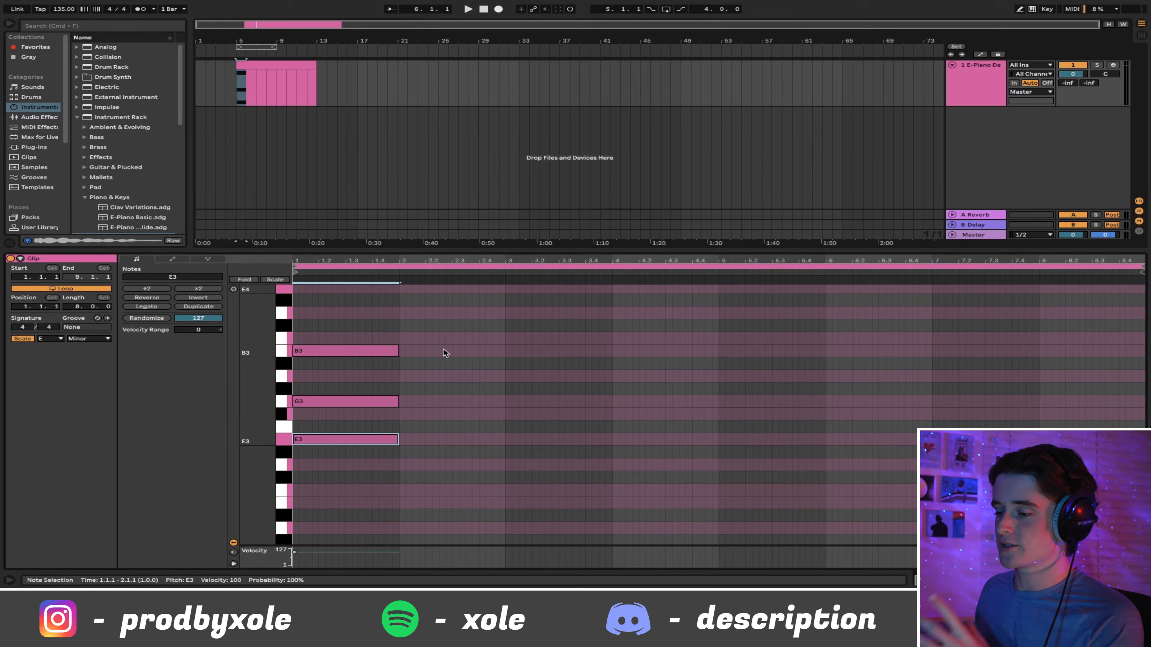
- Try a scatter of short notes from bar 2 to bar 4 after the first chord, and remove them
{"action": "double_click", "coordinate": [436, 414]}
{"action": "double_click", "coordinate": [525, 350]}
{"action": "double_click", "coordinate": [535, 288]}
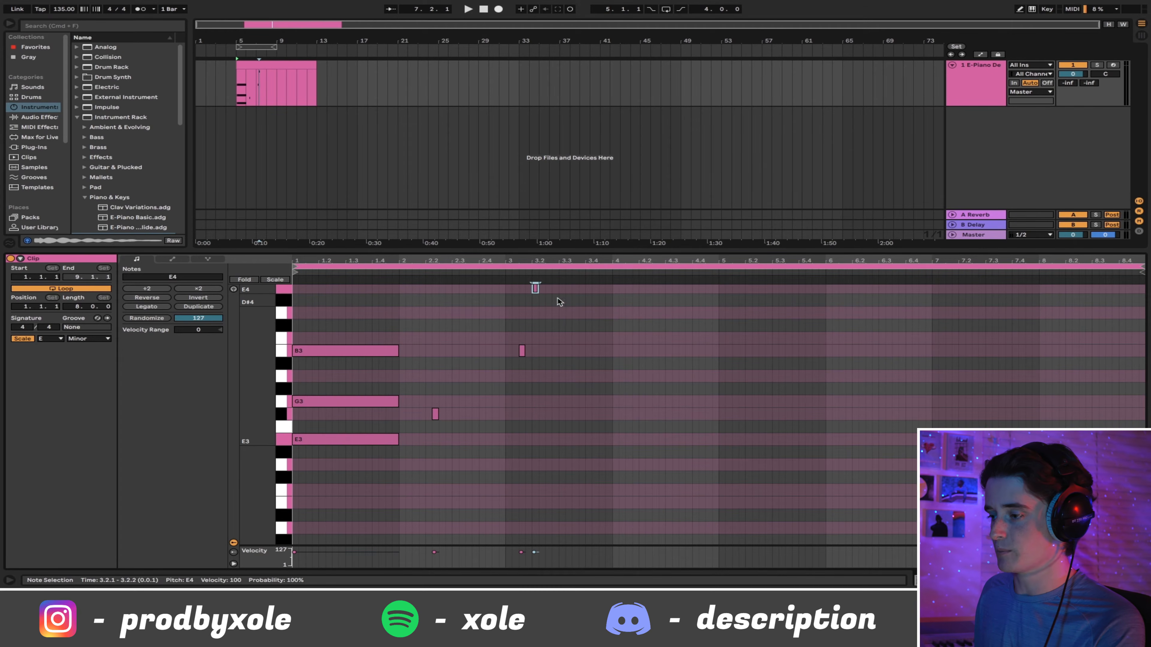
{"action": "double_click", "coordinate": [574, 313]}
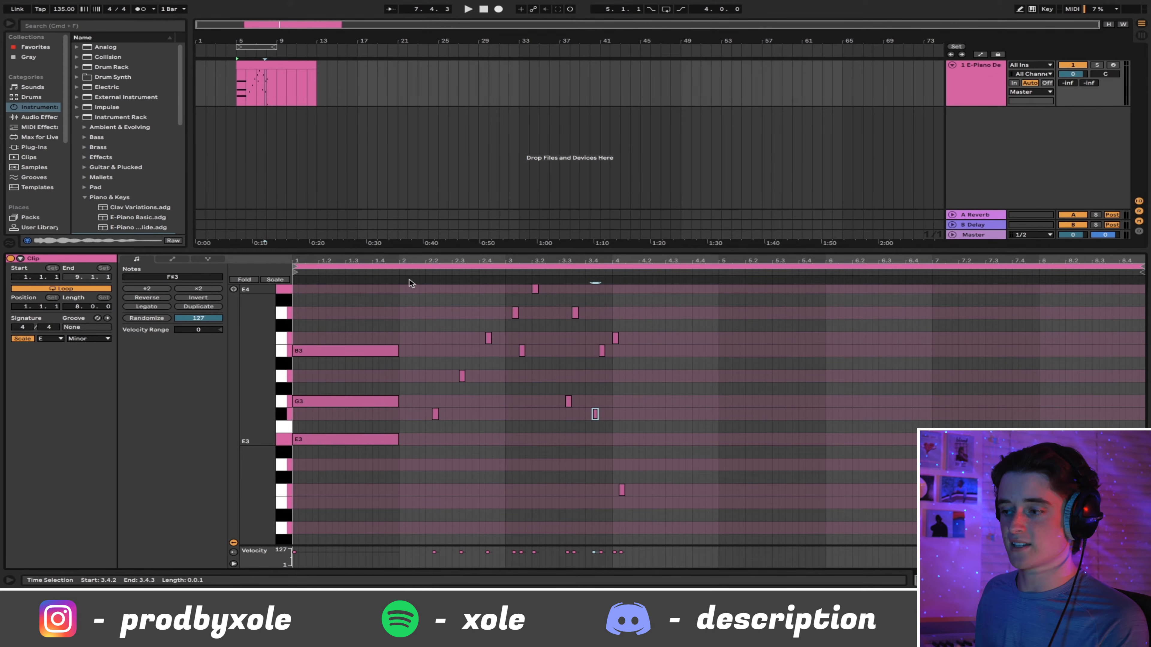
{"action": "left_click", "coordinate": [407, 274]}
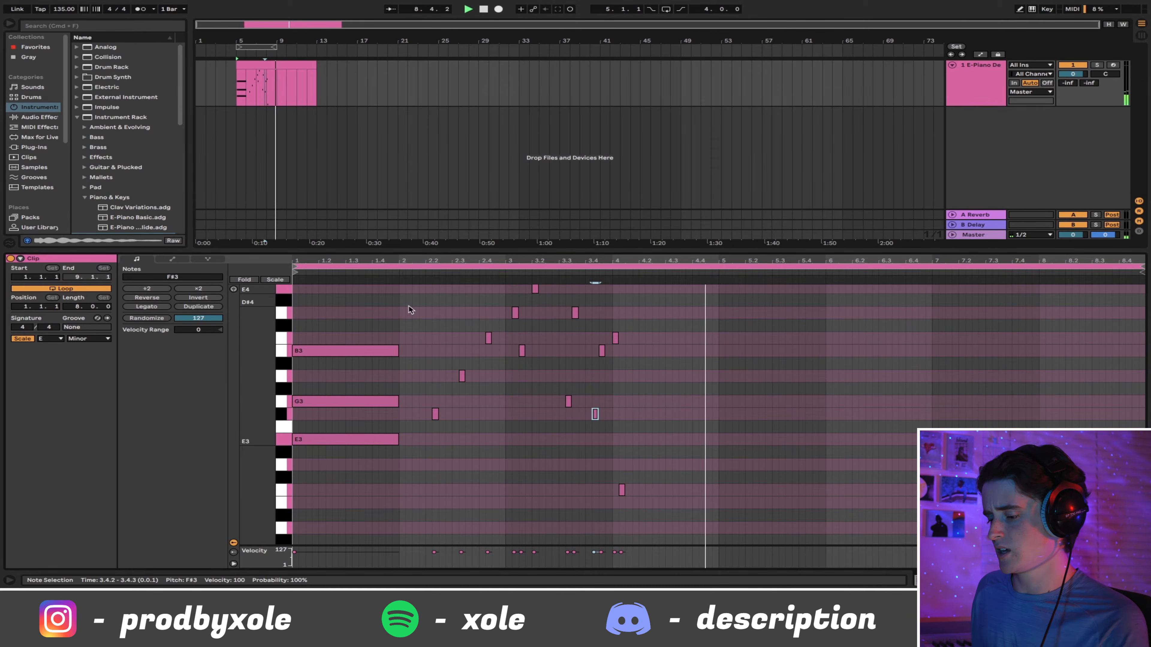
{"action": "left_click_drag", "start_coordinate": [664, 506], "coordinate": [431, 279]}
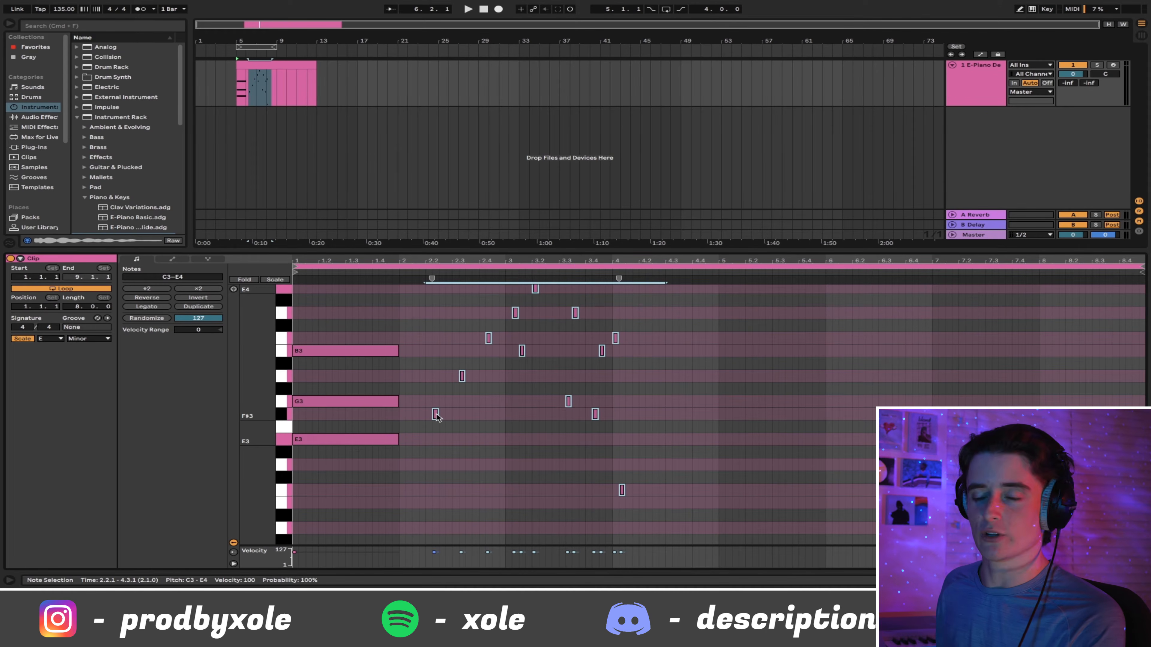
{"action": "key", "text": "Delete"}
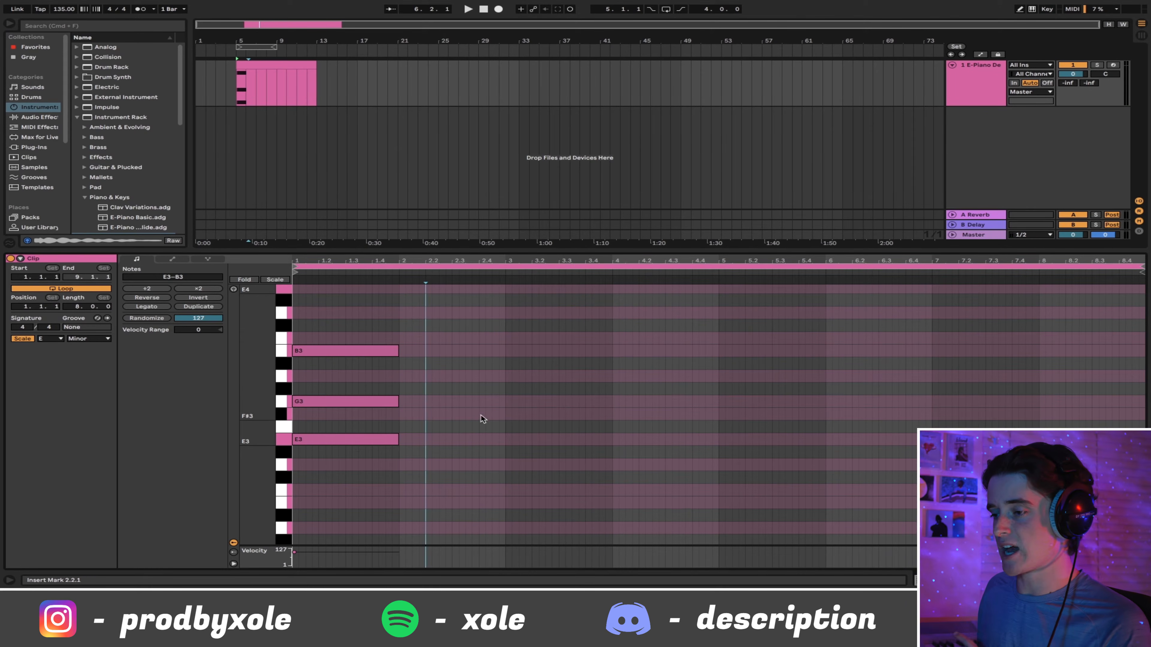
- Fill the eight-bar clip with the chords E2-G2-B2, B2-D3-F#3, G2-B2-D3, A2-D3-F#3 and A2-D3-E3, and play the progression
{"action": "left_click_drag", "start_coordinate": [405, 487], "coordinate": [1054, 351]}
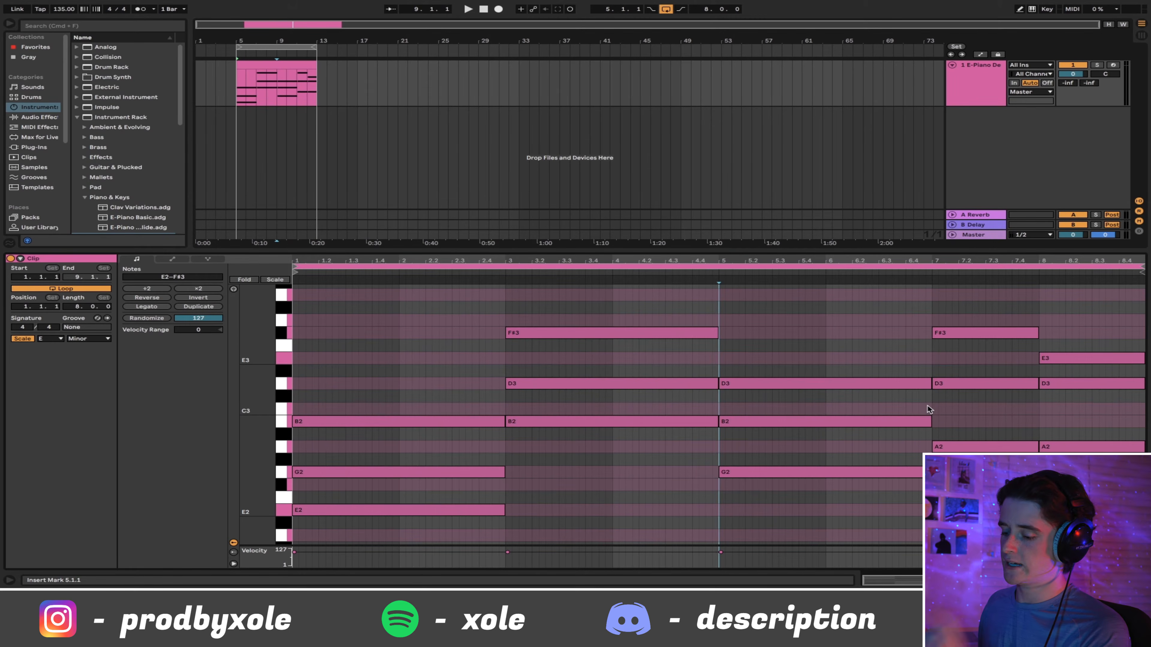
{"action": "key", "text": "space"}
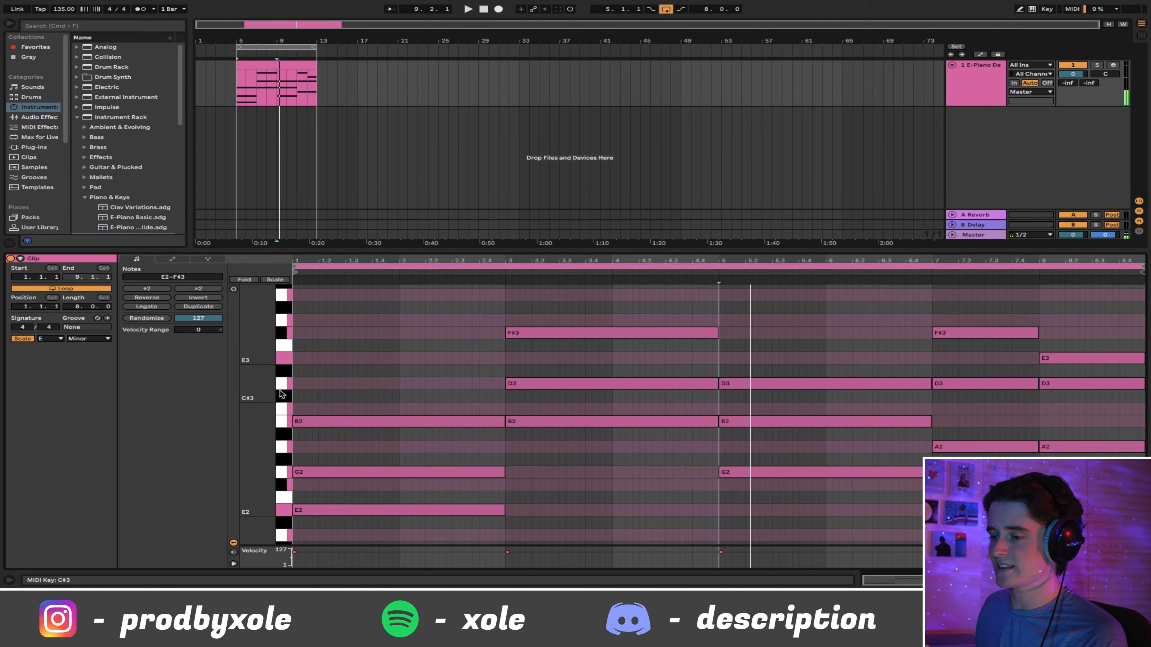
{"action": "key", "text": "space"}
- Add two-bar notes D3, A3 and F#3 on top of the first, second and third chords, and play the clip
{"action": "double_click", "coordinate": [297, 385]}
{"action": "left_click_drag", "start_coordinate": [297, 384], "coordinate": [504, 379]}
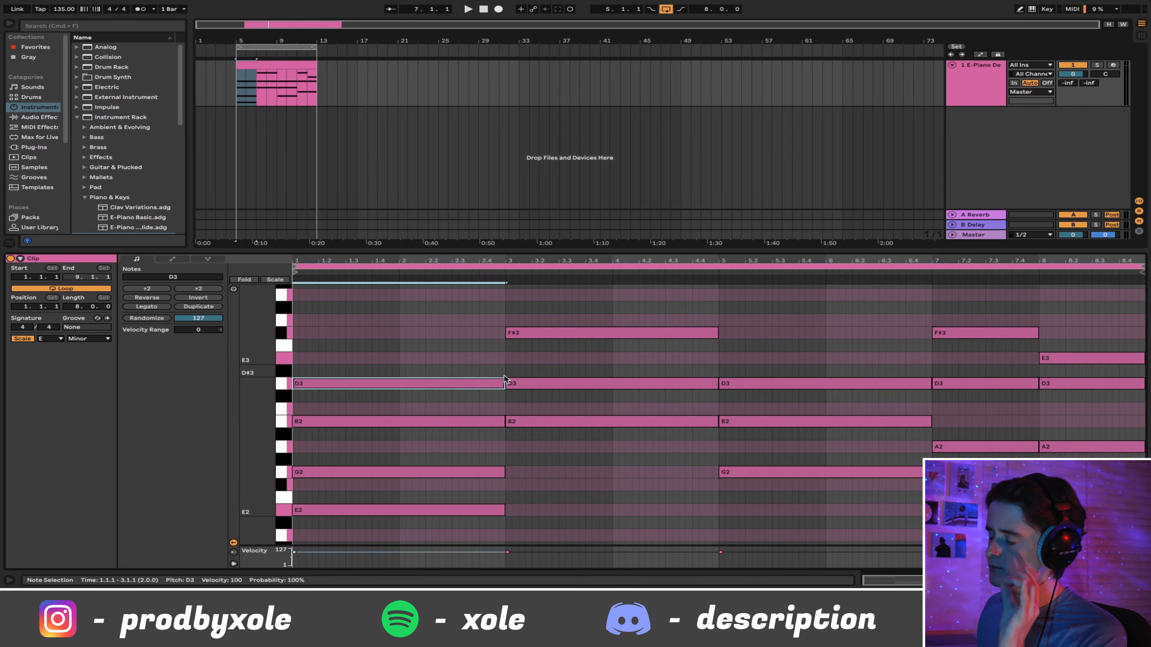
{"action": "double_click", "coordinate": [508, 295]}
{"action": "left_click_drag", "start_coordinate": [519, 296], "coordinate": [929, 327]}
{"action": "double_click", "coordinate": [721, 334]}
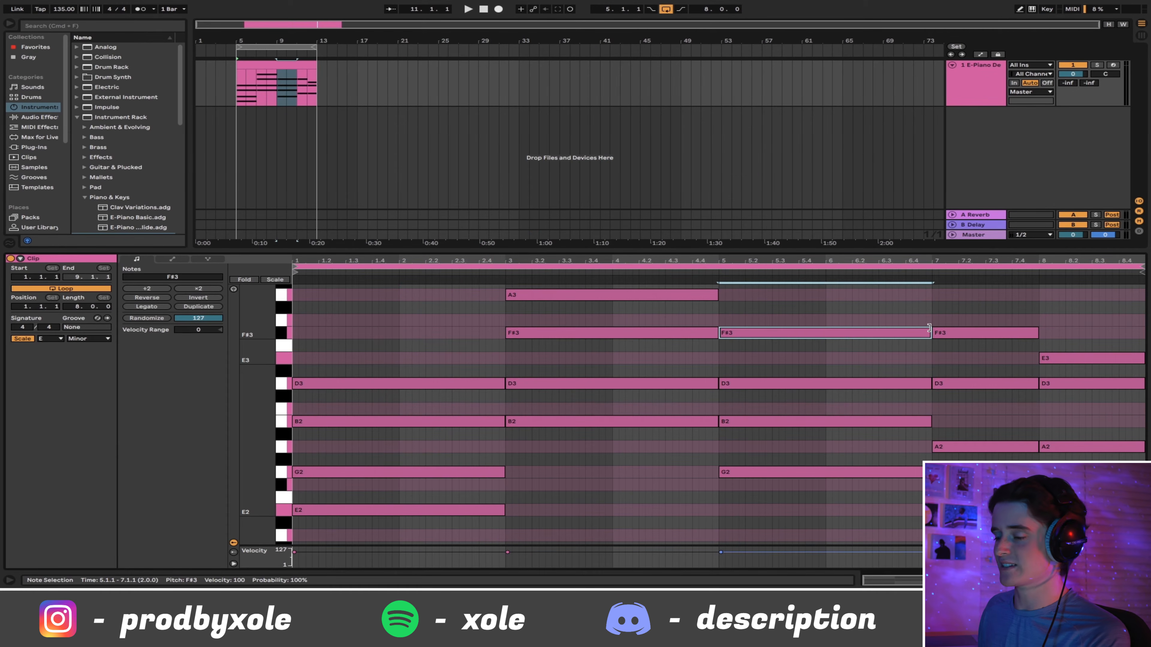
{"action": "key", "text": "space"}
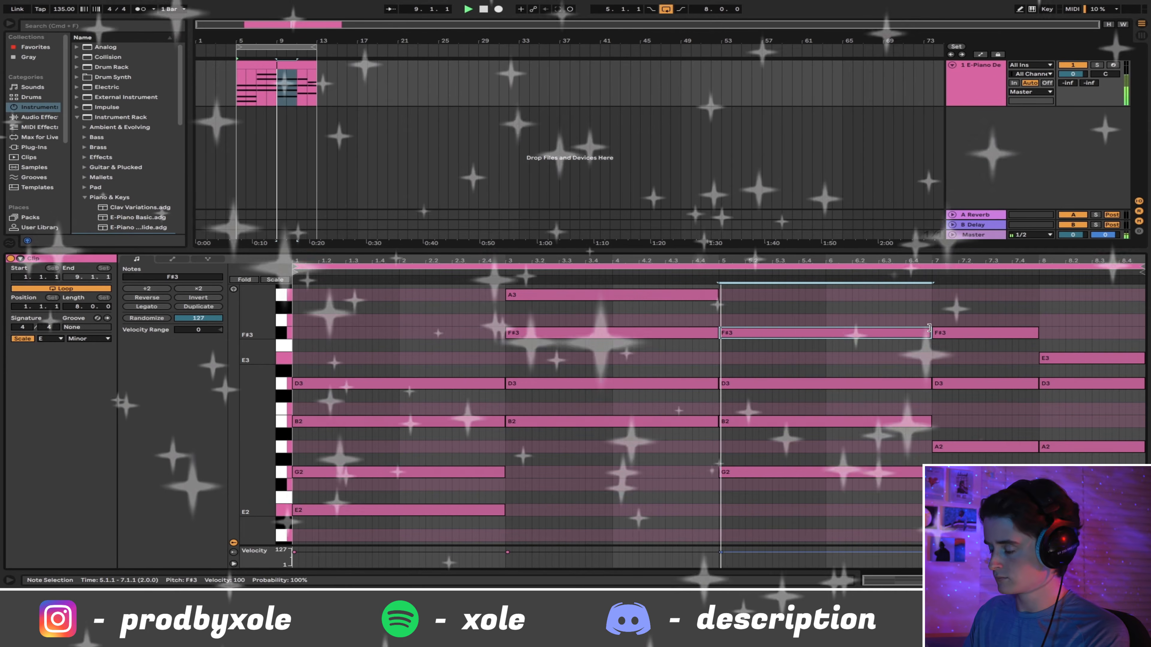
- Duplicate the electric piano track together with its eight-bar chord clip
{"action": "left_click", "coordinate": [267, 65]}
{"action": "left_click_drag", "start_coordinate": [287, 34], "coordinate": [449, 35]}
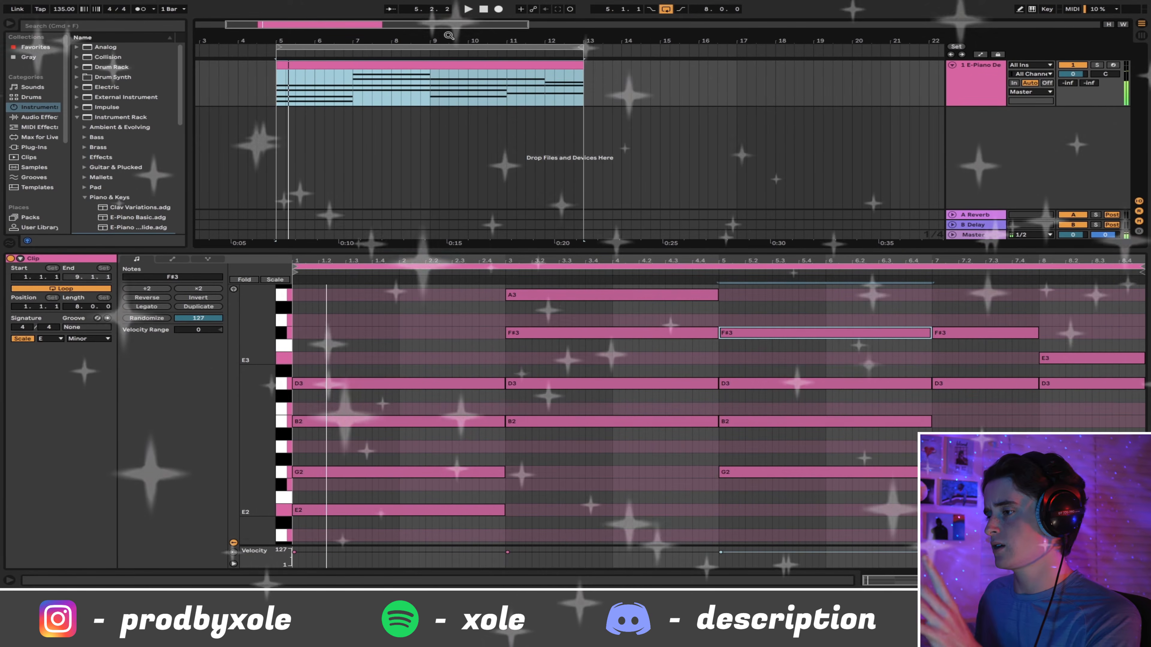
{"action": "left_click", "coordinate": [971, 78]}
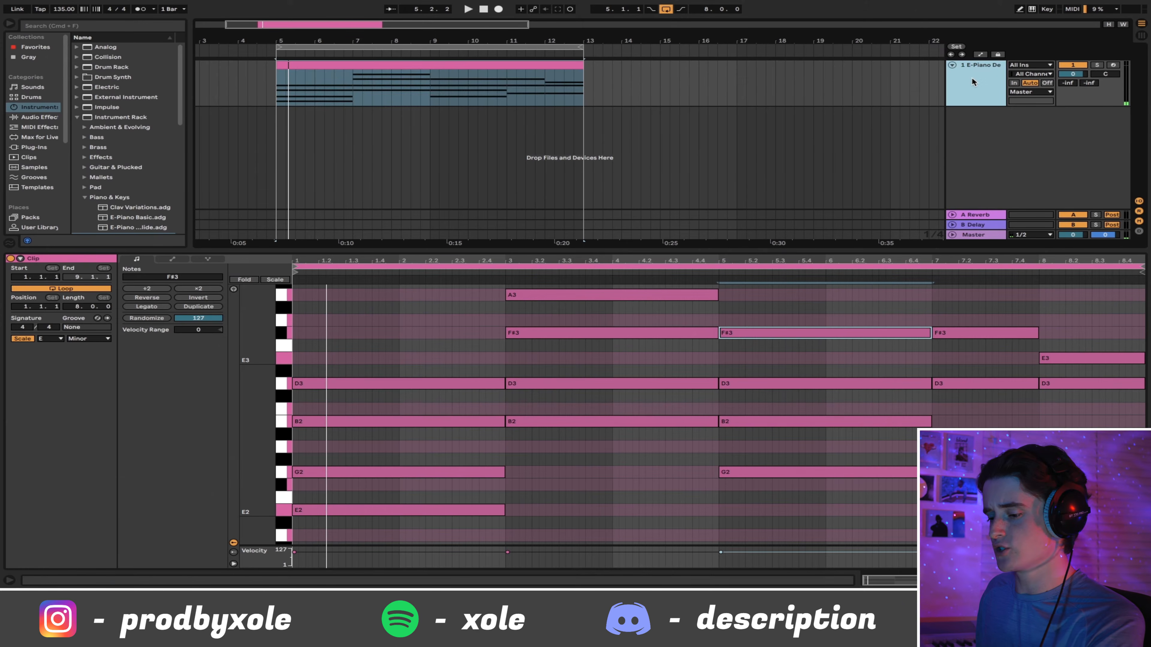
{"action": "key", "text": "ctrl+d"}
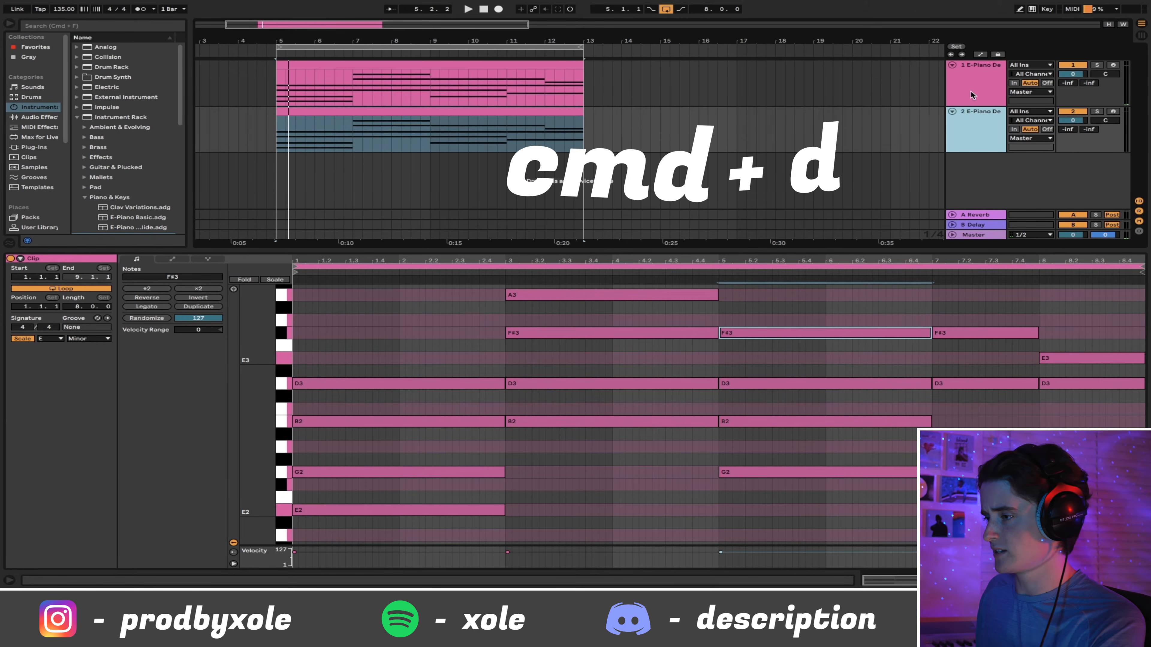
- Recolour the duplicated track and its clip light orange
{"action": "right_click", "coordinate": [950, 130]}
{"action": "left_click", "coordinate": [969, 319]}
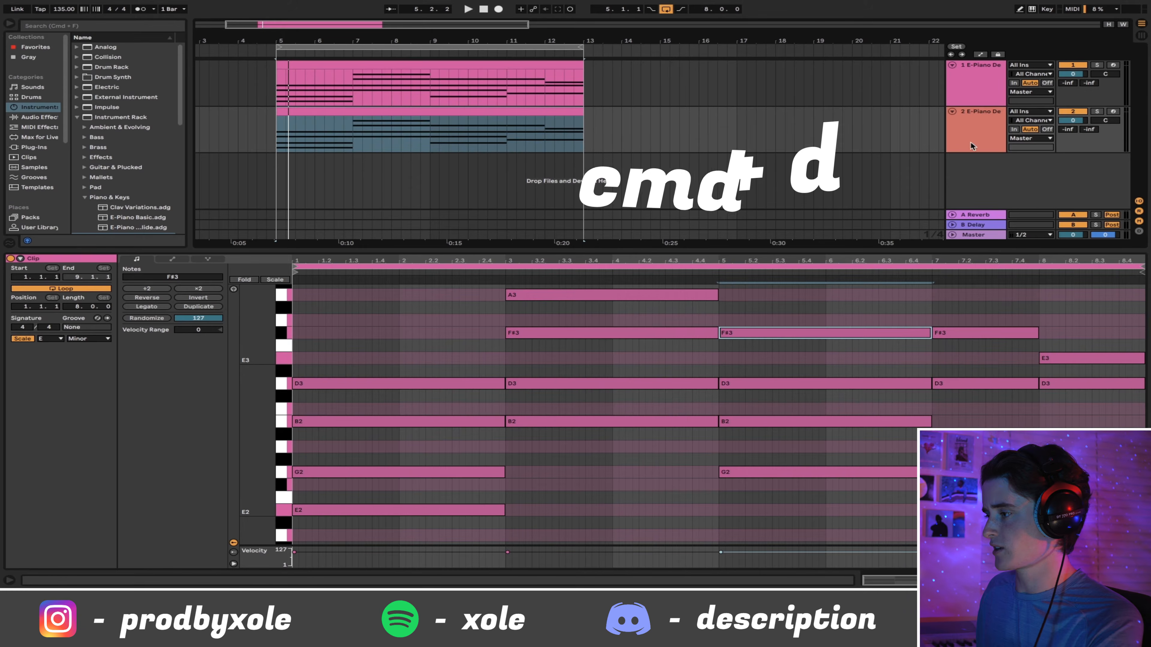
{"action": "right_click", "coordinate": [968, 129]}
{"action": "left_click", "coordinate": [996, 322]}
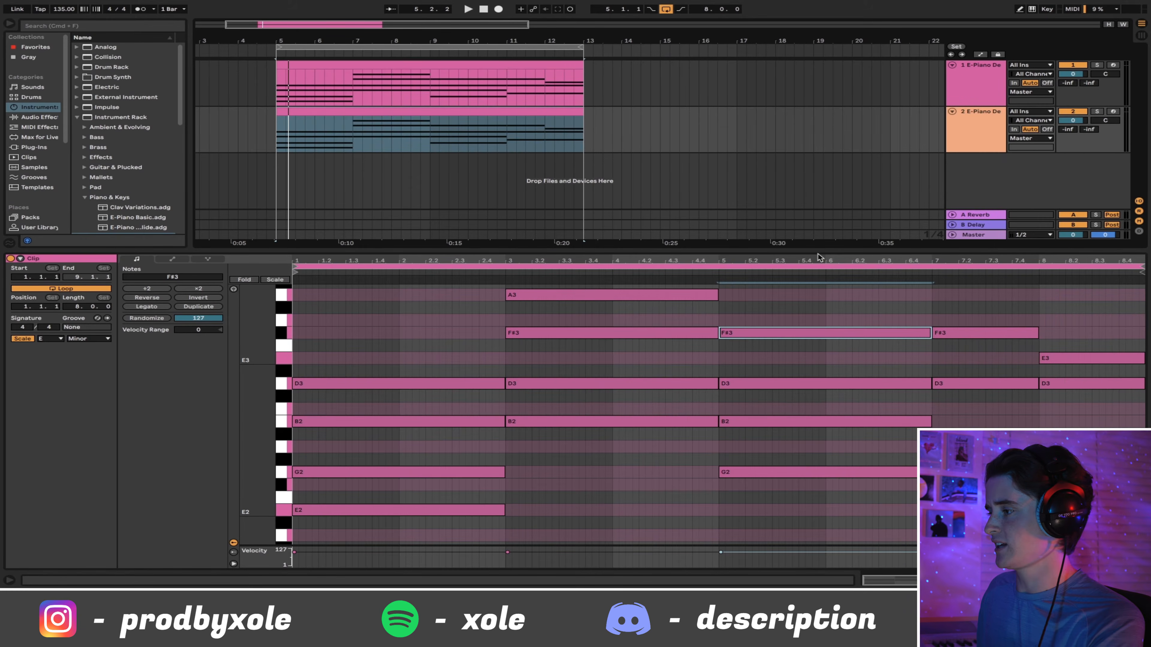
{"action": "right_click", "coordinate": [477, 114]}
{"action": "left_click", "coordinate": [499, 304]}
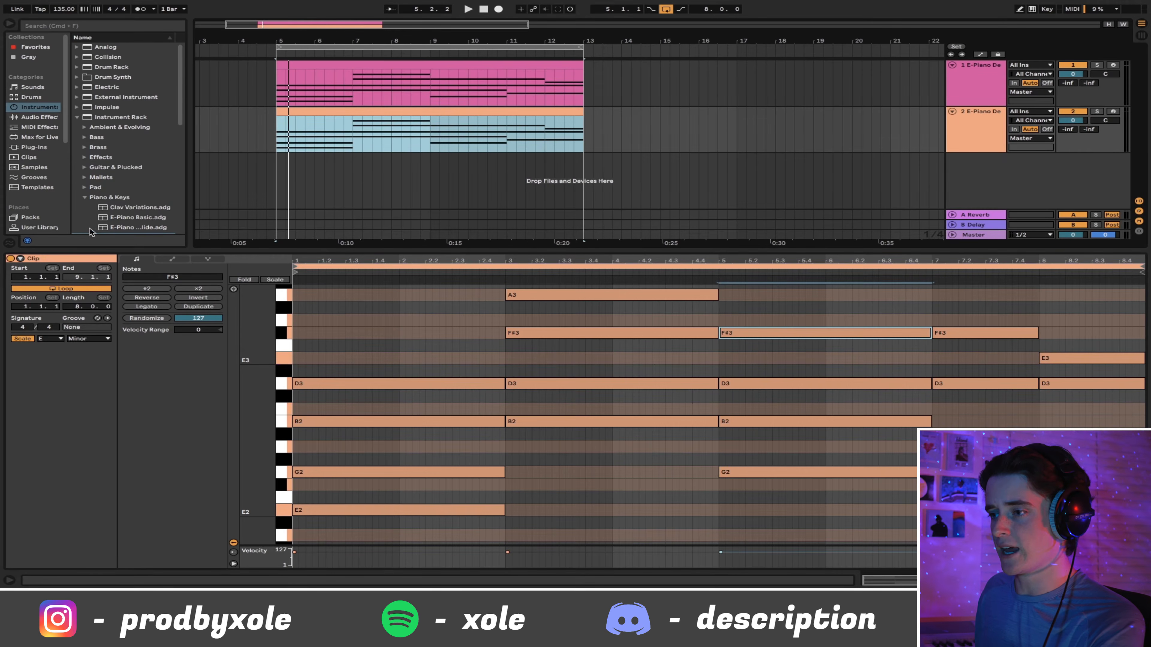
- Audition the Guitar & Plucked instrument presets and load Drippy Cave Pluck onto the second track
{"action": "left_click", "coordinate": [84, 167]}
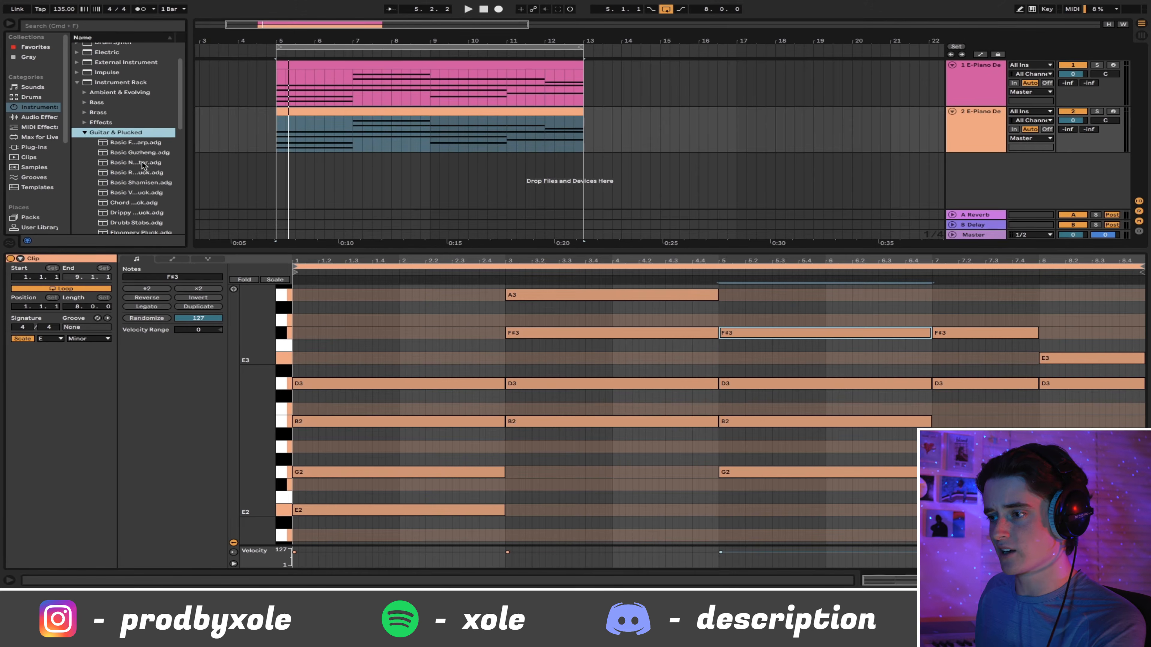
{"action": "left_click", "coordinate": [143, 164]}
{"action": "left_click", "coordinate": [145, 153]}
{"action": "scroll", "coordinate": [146, 153], "scroll_direction": "down", "scroll_amount": 2}
{"action": "left_click", "coordinate": [146, 152]}
{"action": "scroll", "coordinate": [146, 168], "scroll_direction": "down", "scroll_amount": 1}
{"action": "left_click", "coordinate": [146, 179]}
{"action": "left_click", "coordinate": [141, 197]}
{"action": "left_click", "coordinate": [142, 216]}
{"action": "left_click", "coordinate": [141, 191]}
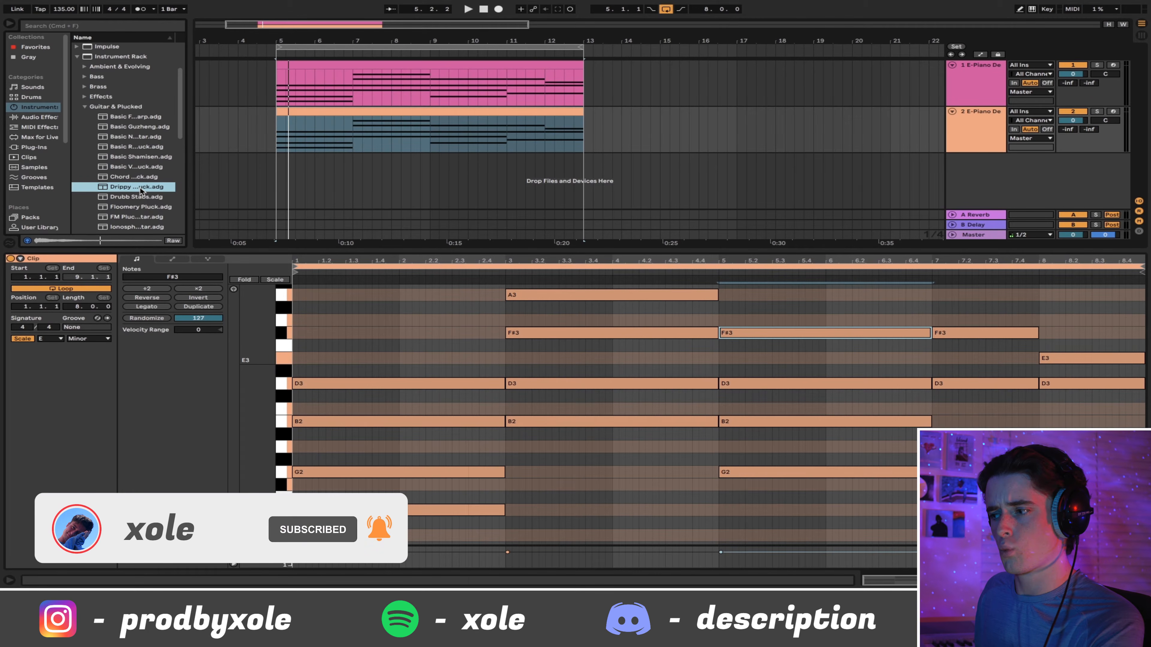
{"action": "double_click", "coordinate": [142, 186]}
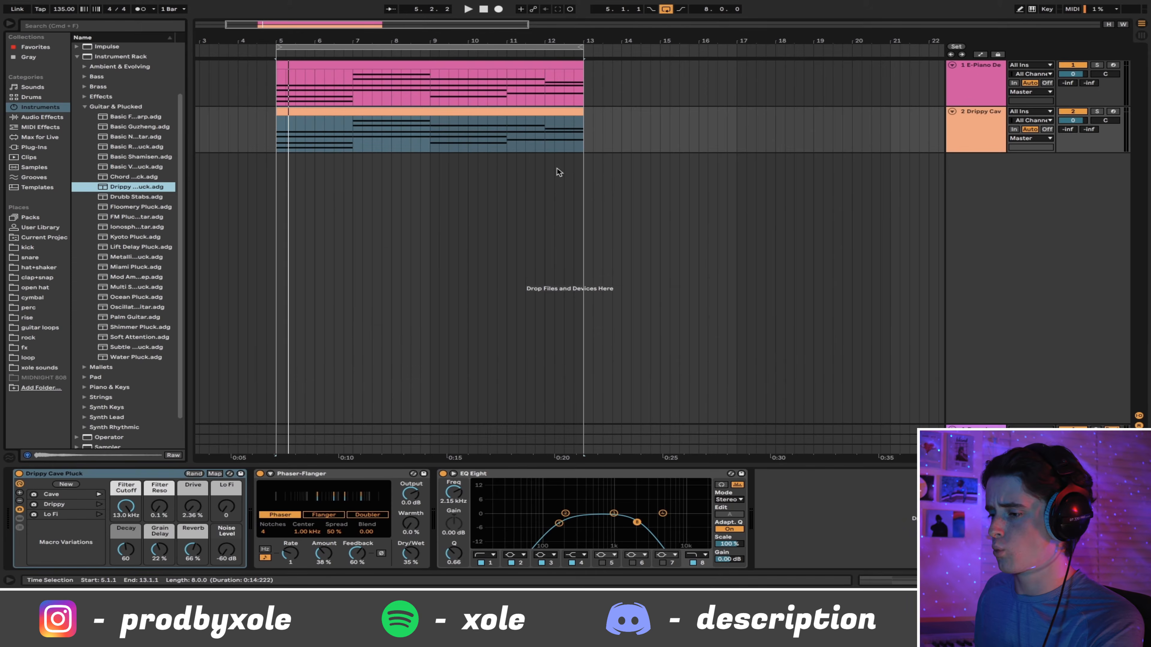
- Try the pluck clip's notes an octave lower during playback, and shift them back up an octave
{"action": "double_click", "coordinate": [432, 119]}
{"action": "key", "text": "space"}
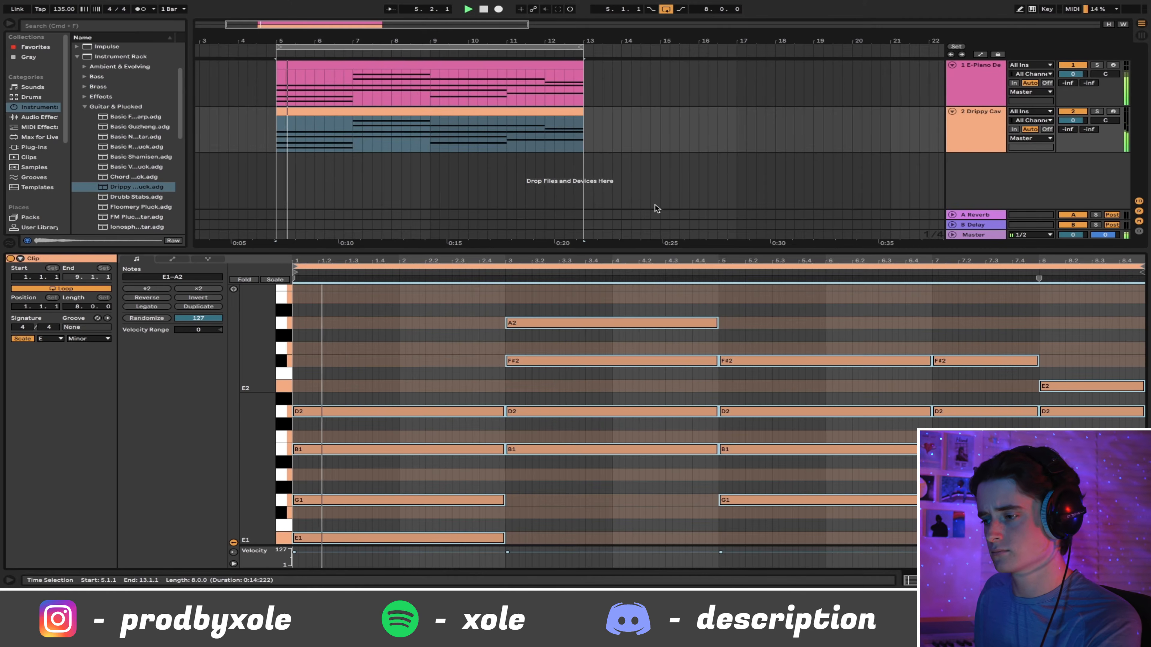
{"action": "key", "text": "shift+Up"}
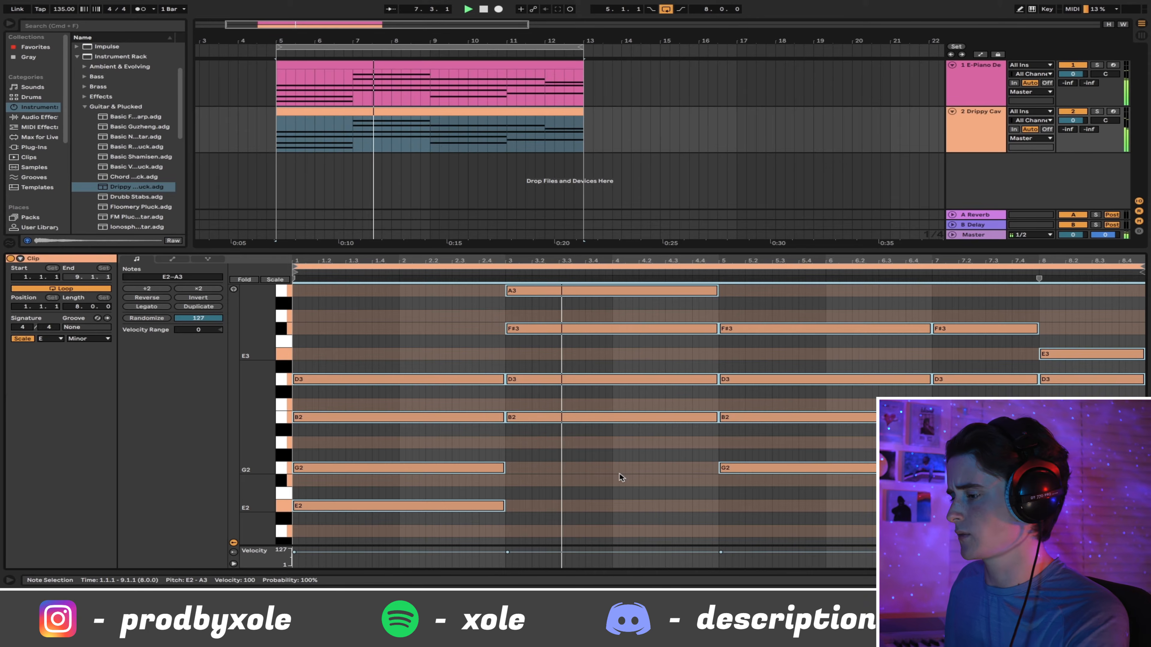
{"action": "left_click", "coordinate": [719, 498]}
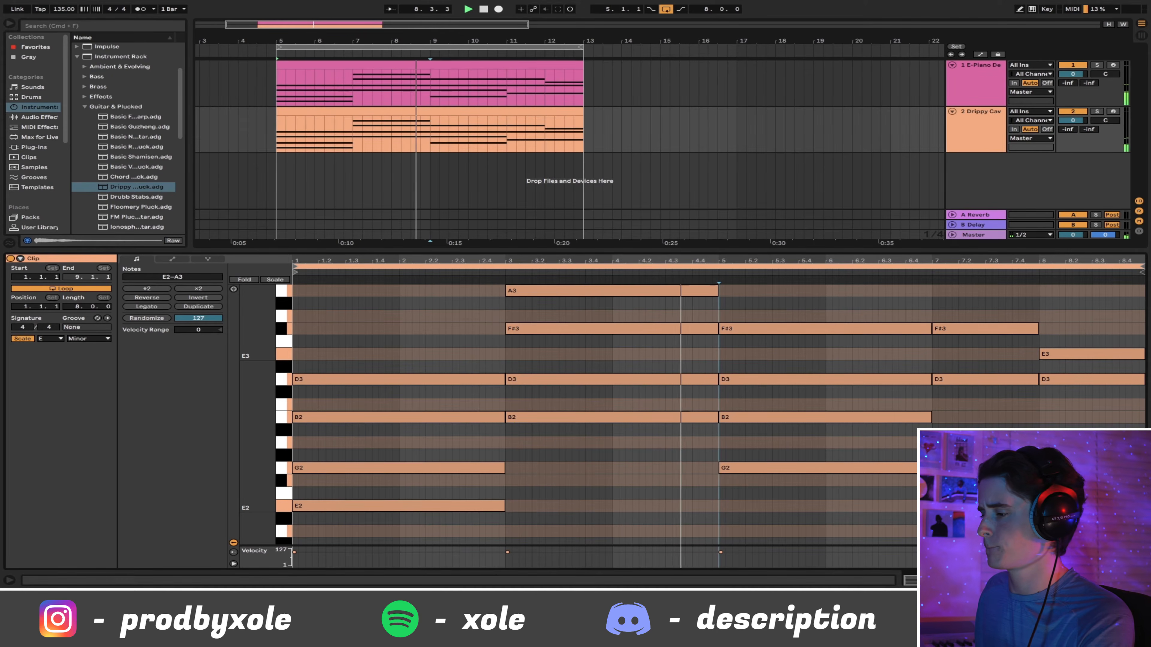
- Solo the pluck track, play it and show its devices
{"action": "left_click", "coordinate": [1081, 580]}
{"action": "left_click", "coordinate": [984, 96]}
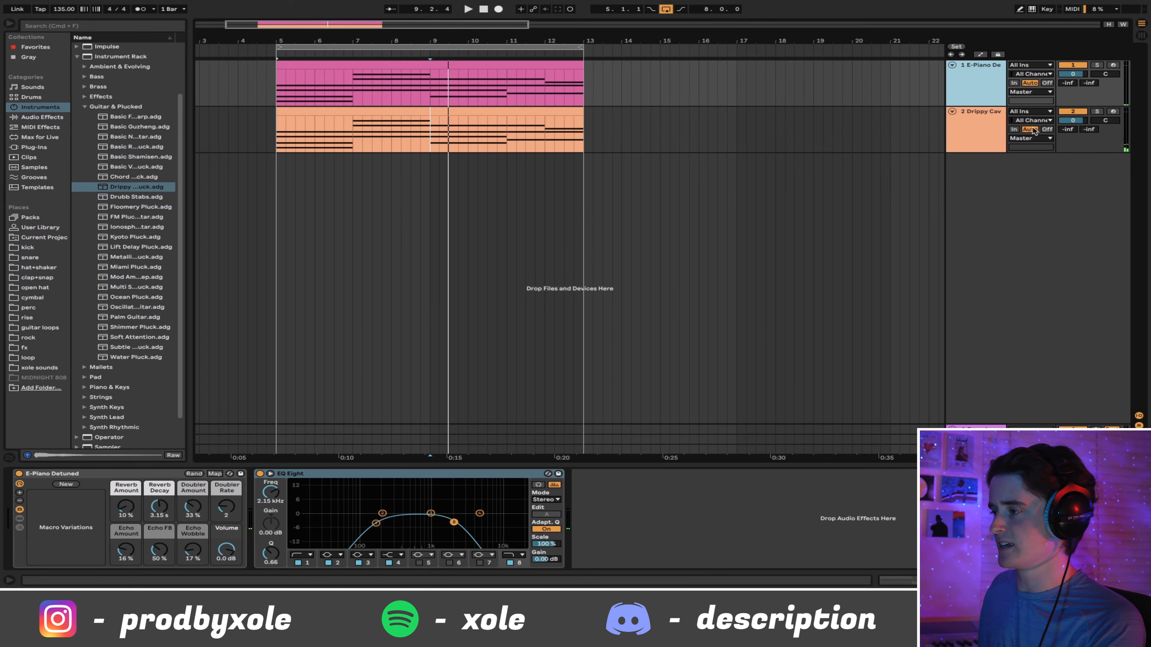
{"action": "left_click", "coordinate": [1097, 65]}
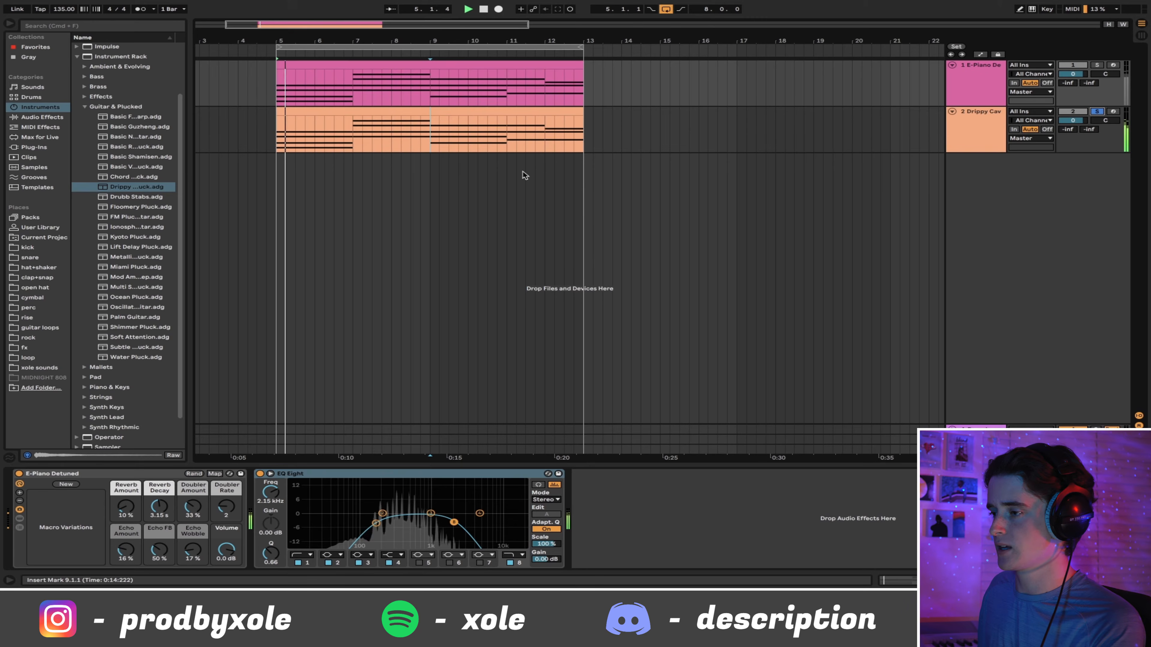
{"action": "left_click", "coordinate": [994, 130]}
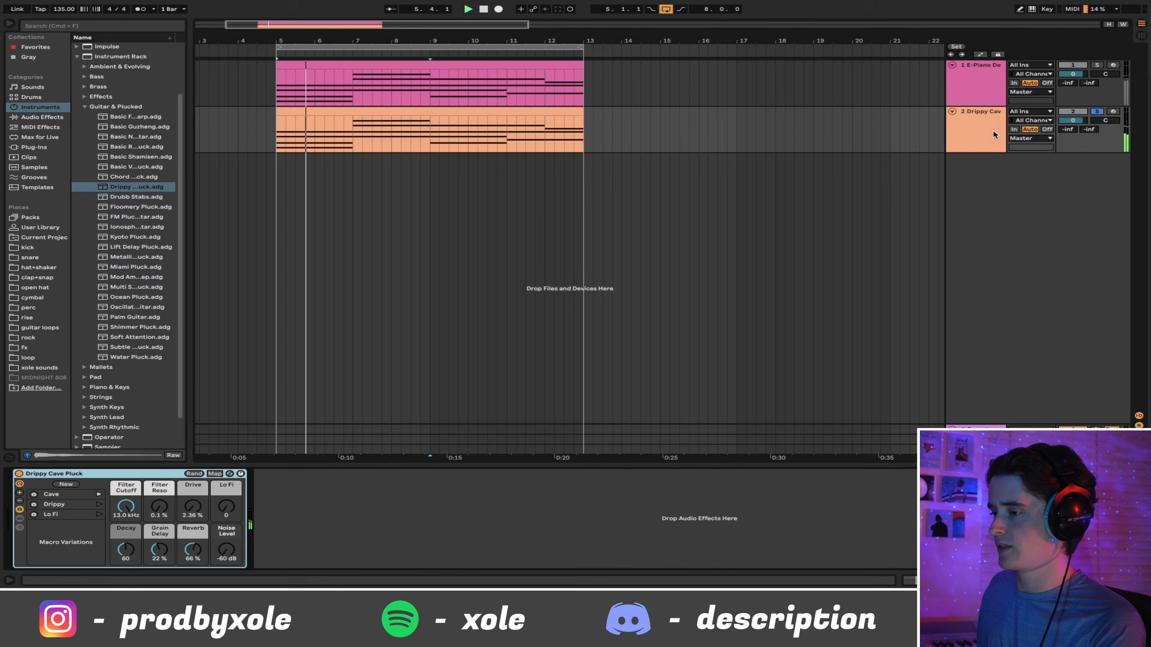
{"action": "key", "text": "space"}
- Add an EQ Eight to the pluck track and make its first band a low cut at about 464 Hz
{"action": "left_click", "coordinate": [380, 111]}
{"action": "left_click", "coordinate": [32, 117]}
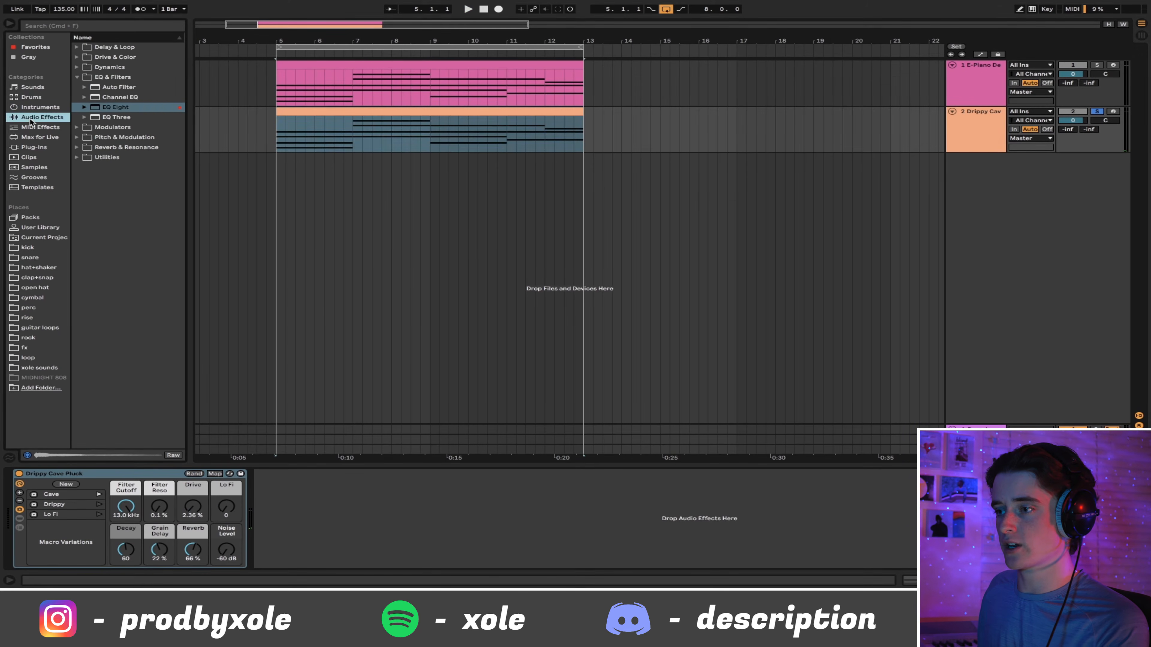
{"action": "double_click", "coordinate": [108, 107]}
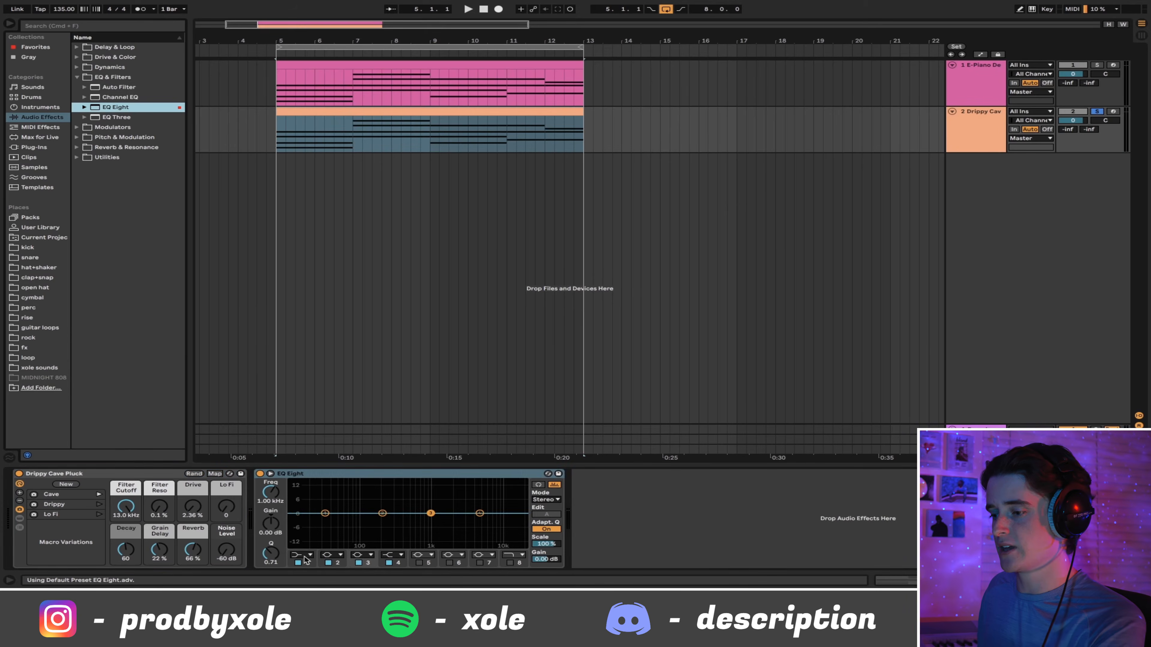
{"action": "left_click", "coordinate": [305, 560]}
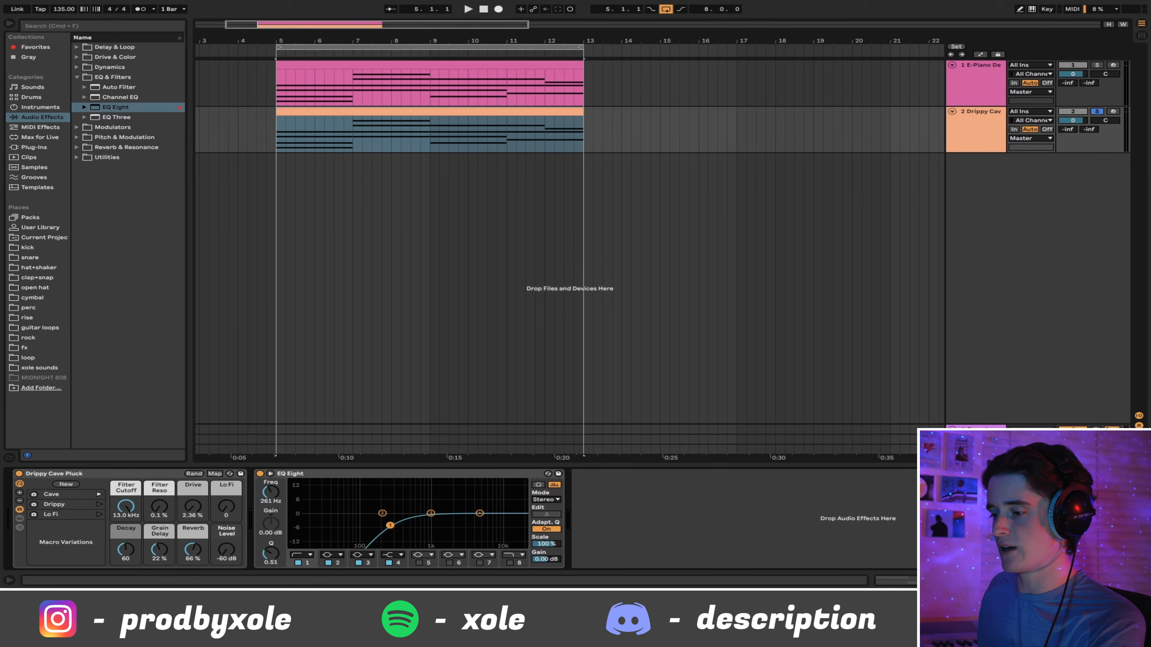
- Rename the electric piano track to mike and the pluck track to sara
{"action": "left_click", "coordinate": [975, 93]}
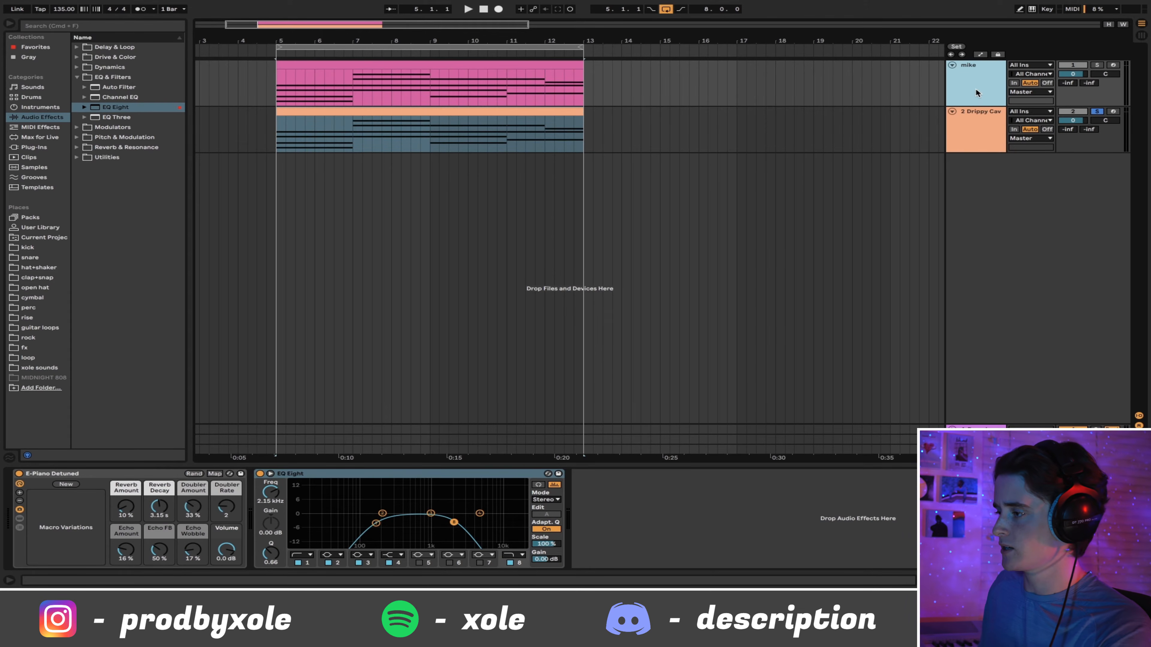
{"action": "left_click", "coordinate": [978, 140]}
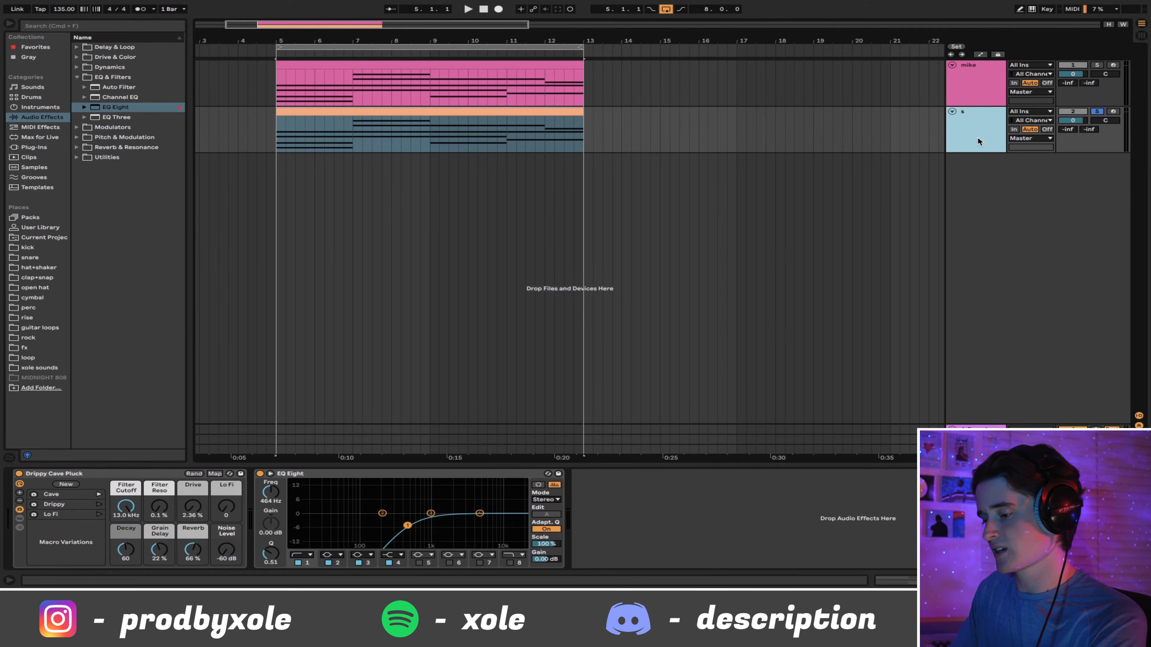
{"action": "left_click", "coordinate": [988, 82]}
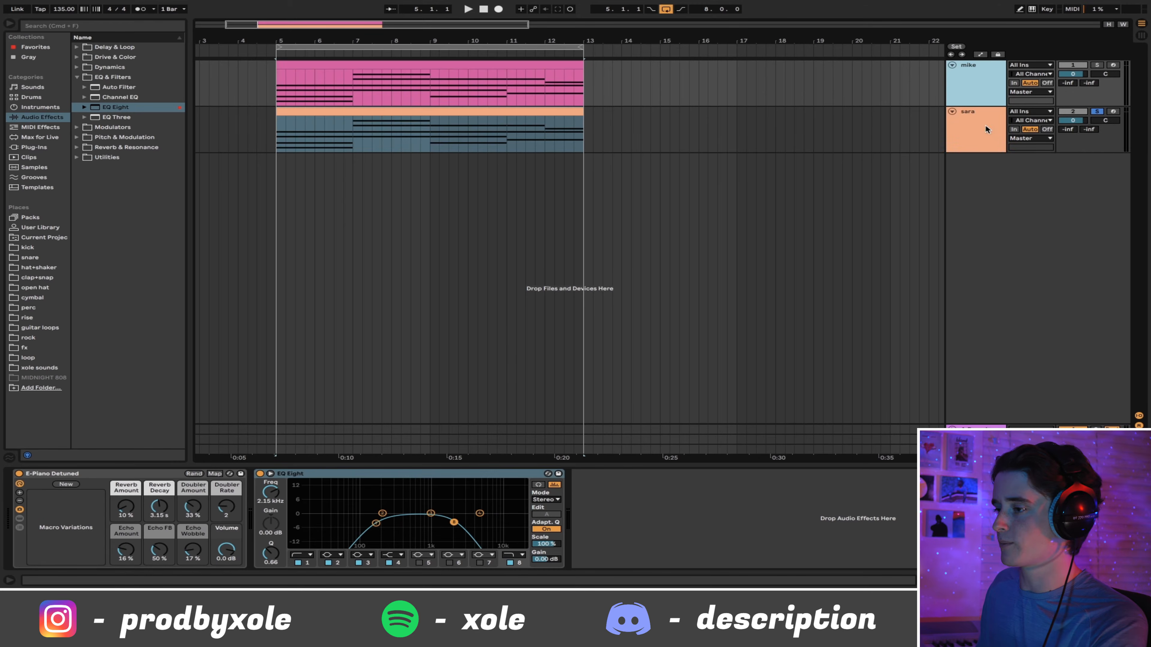
{"action": "left_click", "coordinate": [981, 137]}
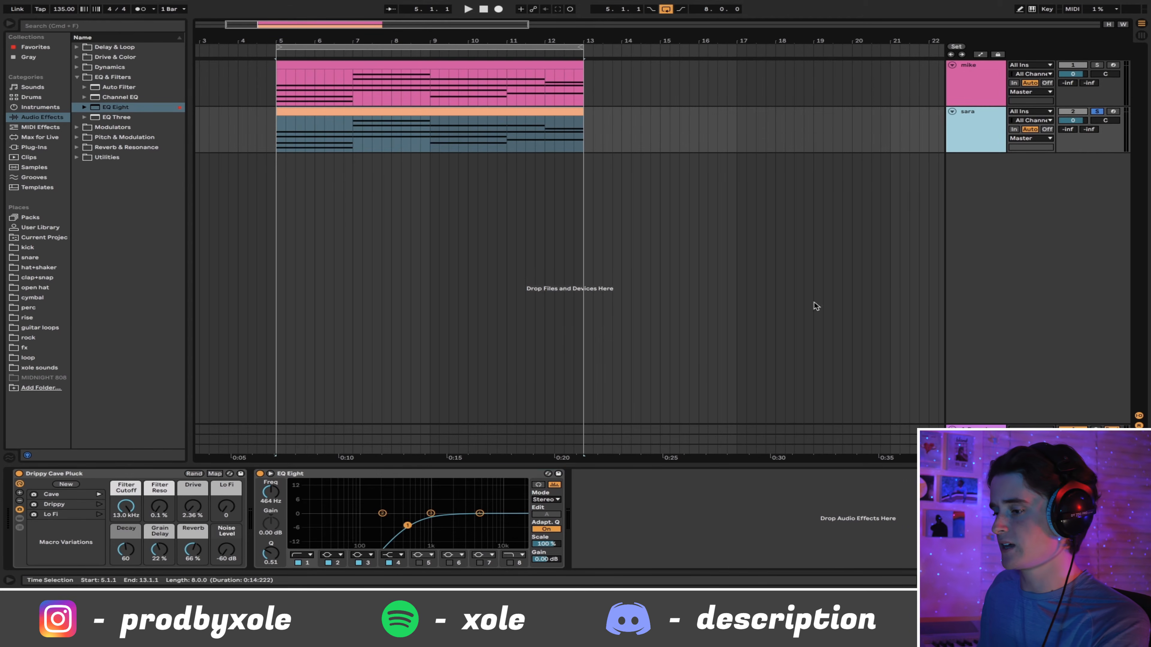
- Set the pluck track's low cut to about 516 Hz while listening, and unsolo the track to hear both together
{"action": "left_click_drag", "start_coordinate": [409, 527], "coordinate": [421, 531]}
{"action": "key", "text": "space"}
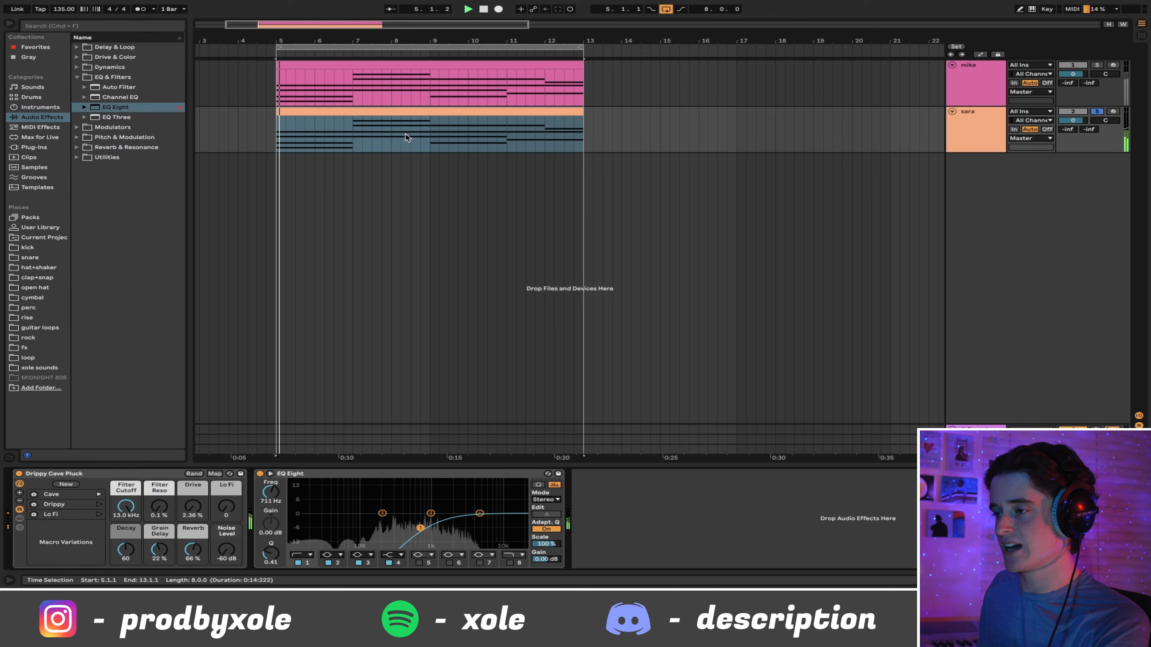
{"action": "left_click_drag", "start_coordinate": [408, 527], "coordinate": [410, 525]}
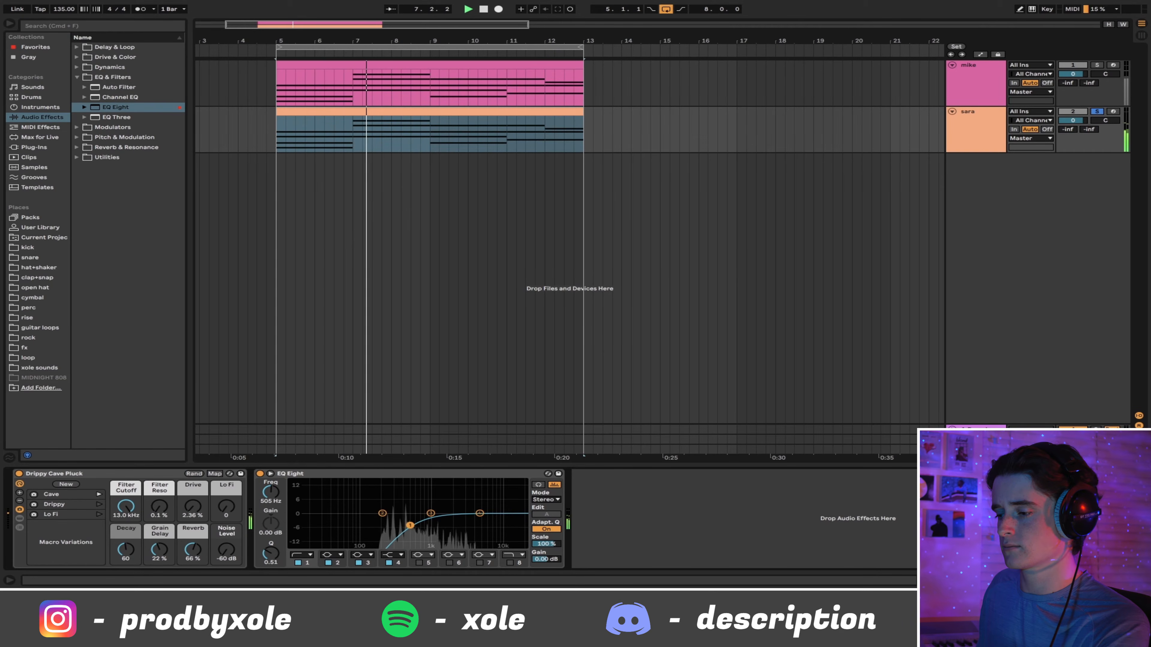
{"action": "left_click", "coordinate": [1096, 111]}
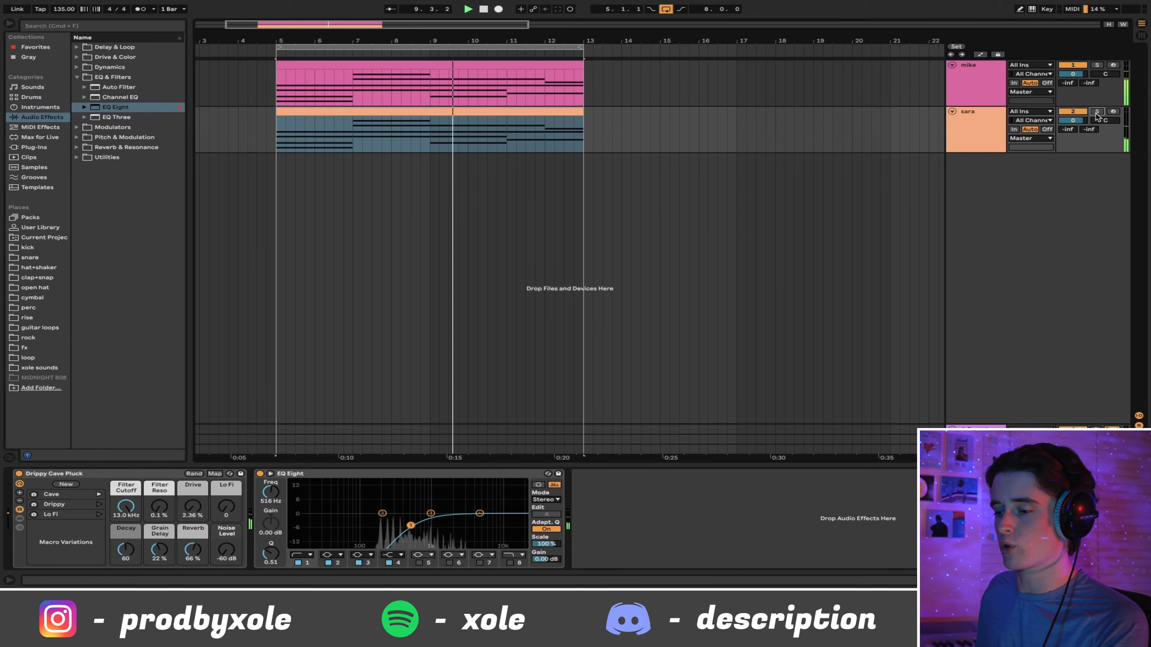
{"action": "left_click", "coordinate": [278, 133]}
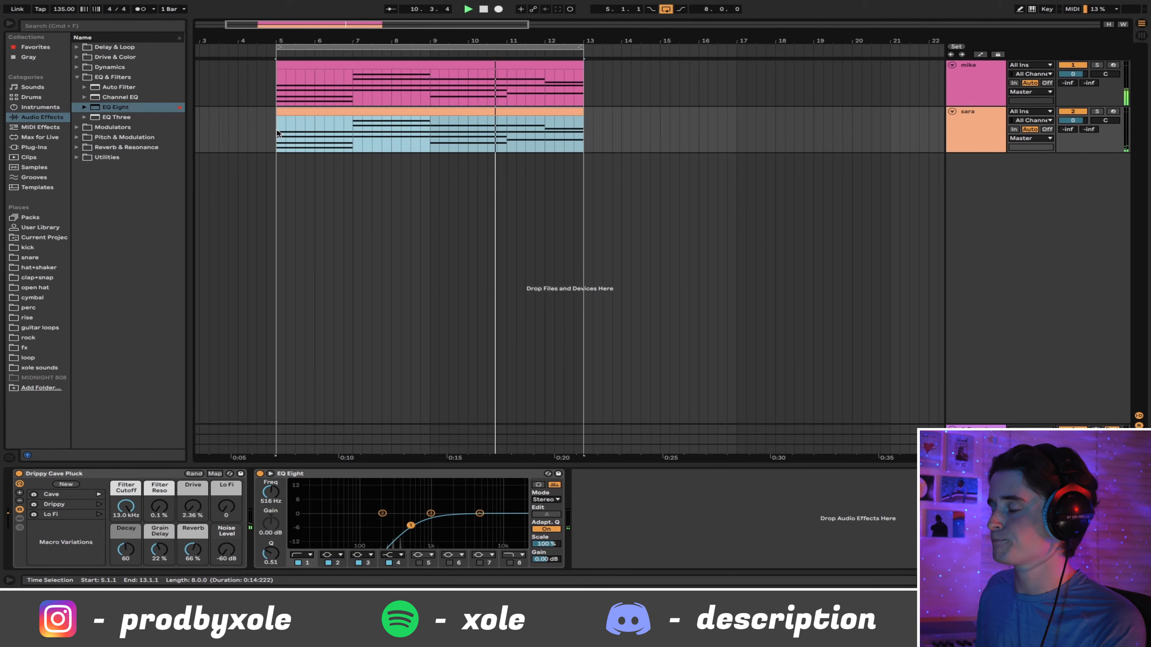
{"action": "left_click", "coordinate": [275, 133]}
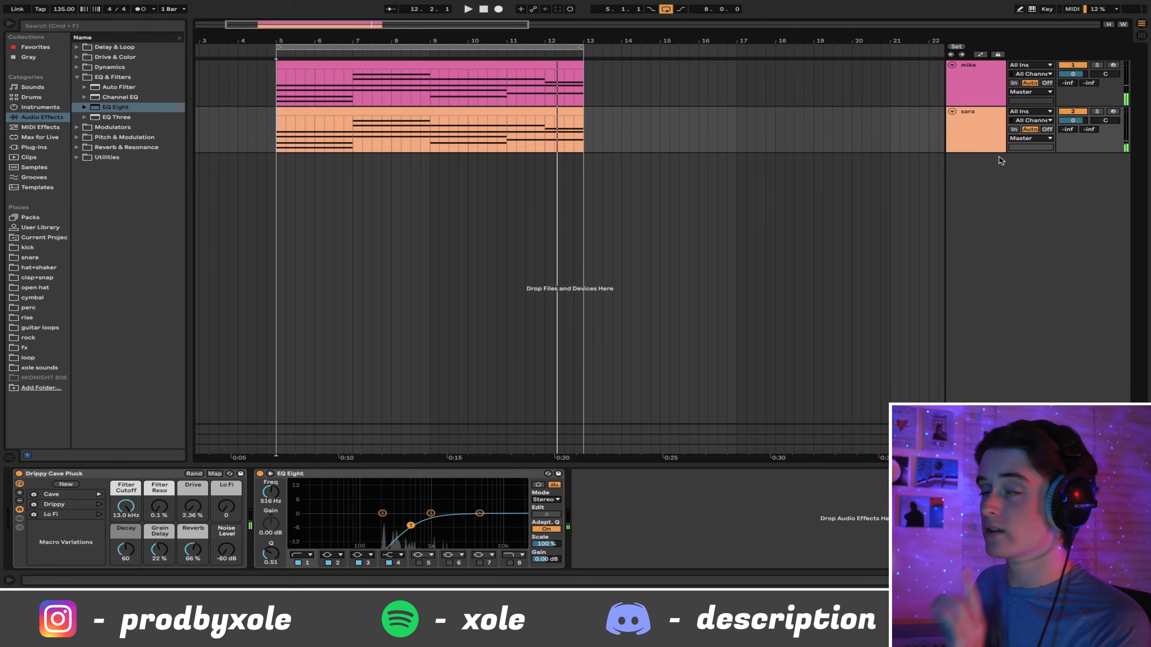
- Duplicate the pluck track and recolour the new track and its clip red
{"action": "left_click", "coordinate": [977, 135]}
{"action": "key", "text": "ctrl+d"}
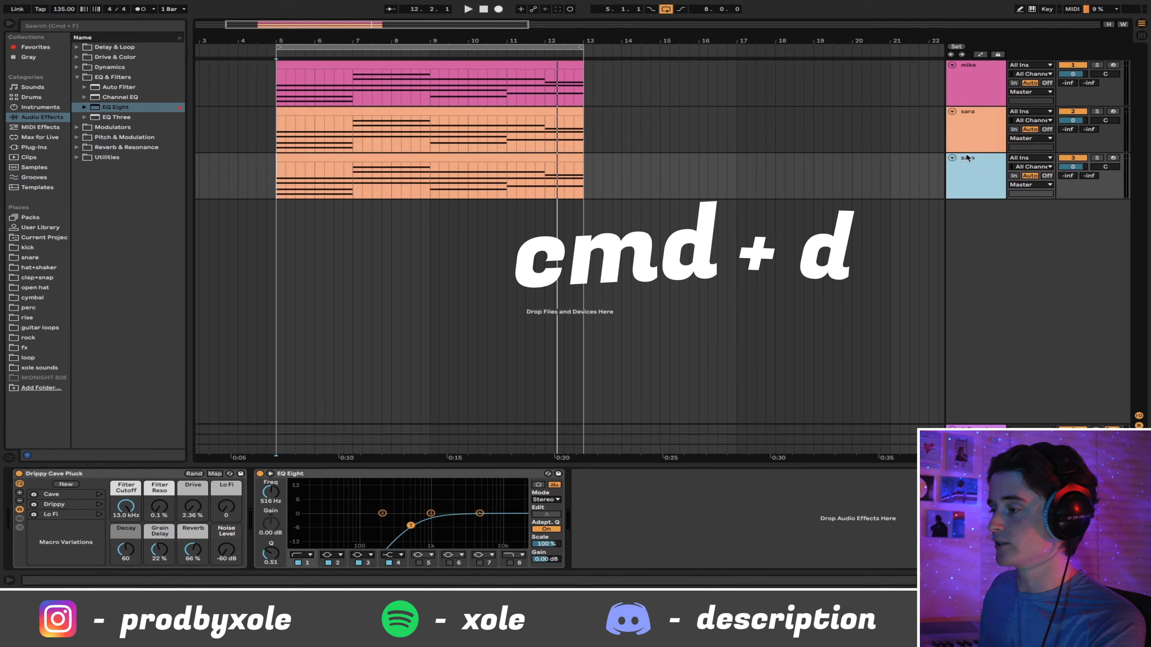
{"action": "right_click", "coordinate": [973, 190]}
{"action": "left_click", "coordinate": [980, 390]}
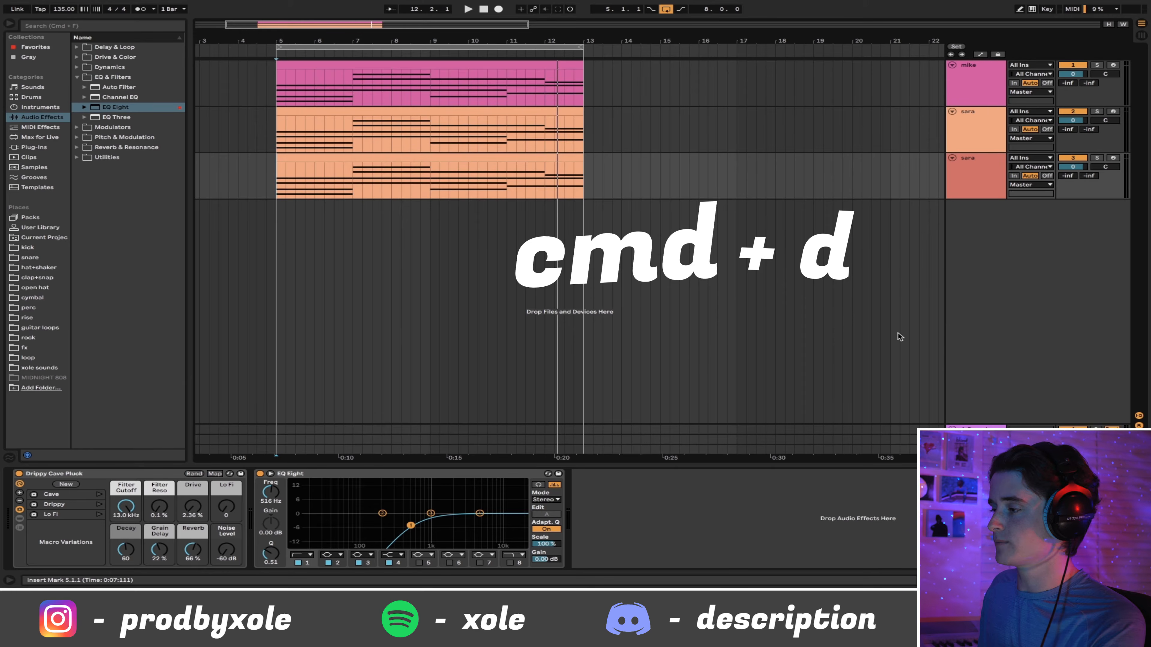
{"action": "right_click", "coordinate": [567, 162]}
{"action": "left_click", "coordinate": [576, 349]}
- Look through the Brass presets and open the Bass presets of the Instrument Rack for the third track
{"action": "left_click", "coordinate": [32, 109]}
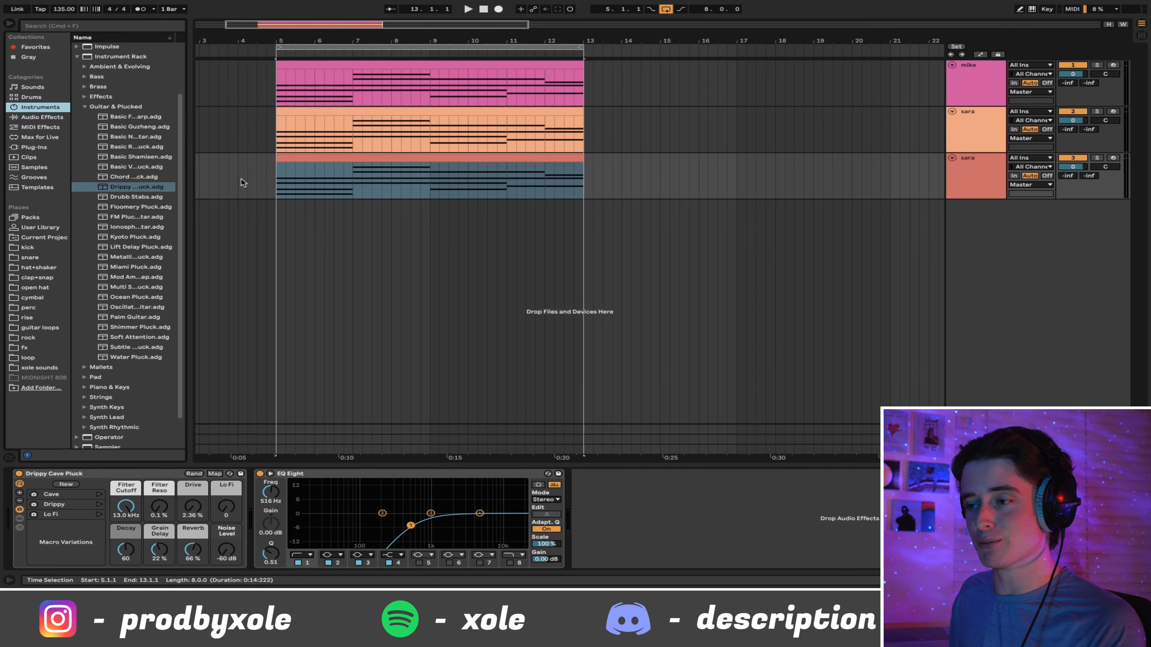
{"action": "left_click", "coordinate": [84, 106]}
{"action": "left_click", "coordinate": [95, 147]}
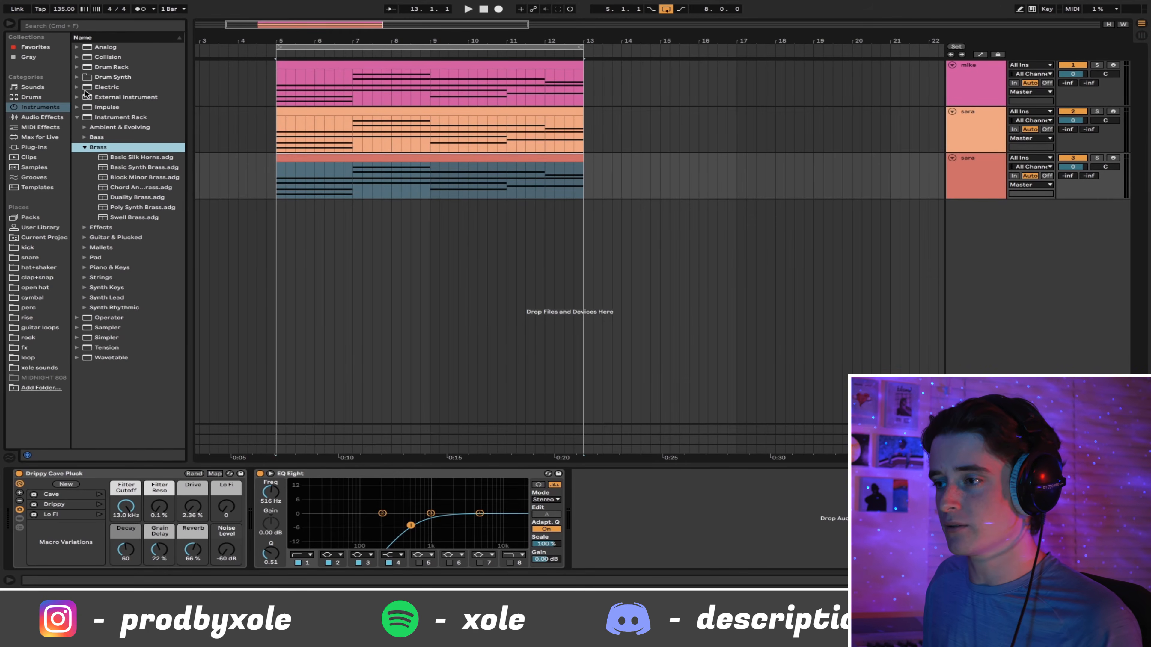
{"action": "left_click", "coordinate": [97, 137]}
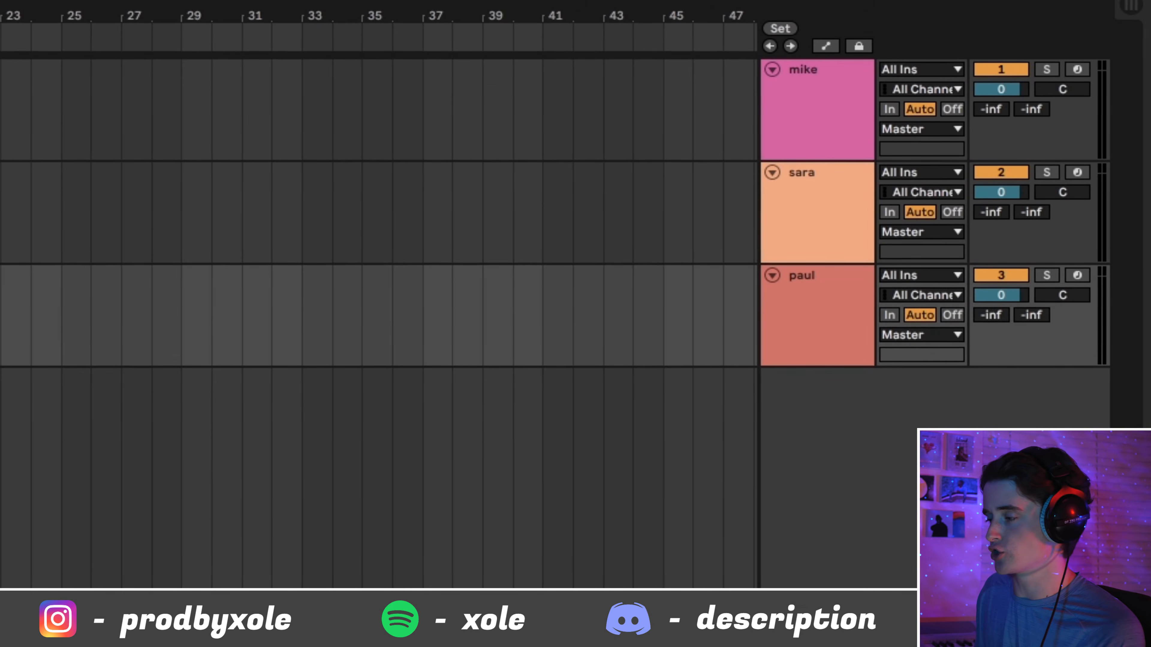
- Solo the third track, play its bass sound and open its clip's notes for editing
{"action": "left_click", "coordinate": [1047, 275]}
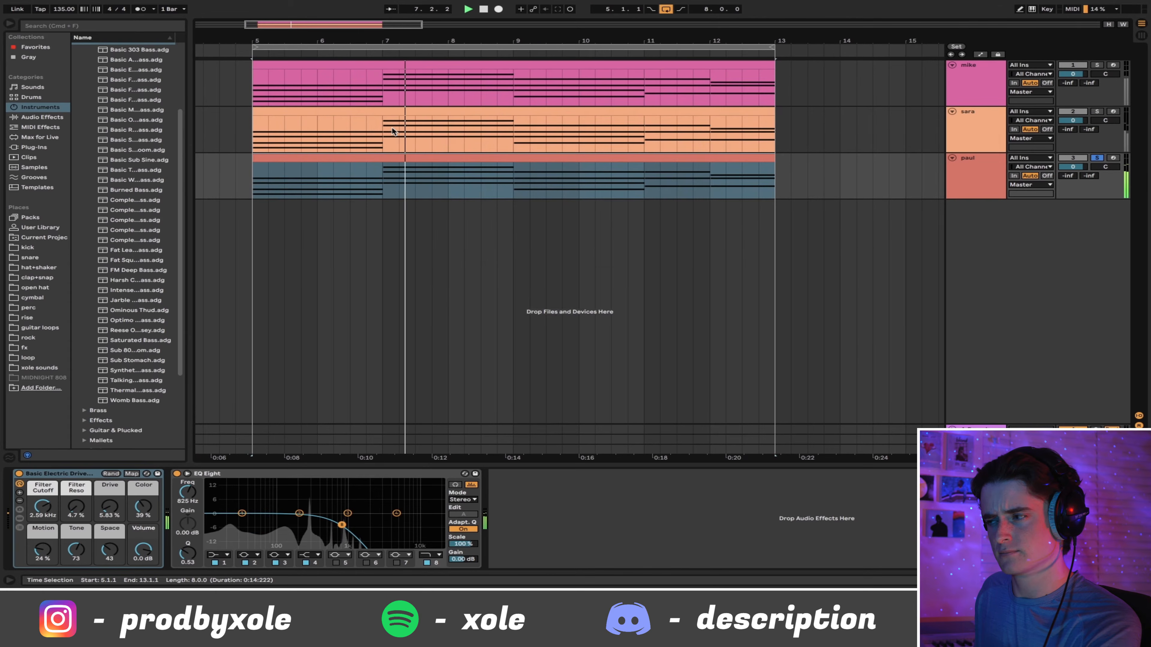
{"action": "double_click", "coordinate": [393, 161]}
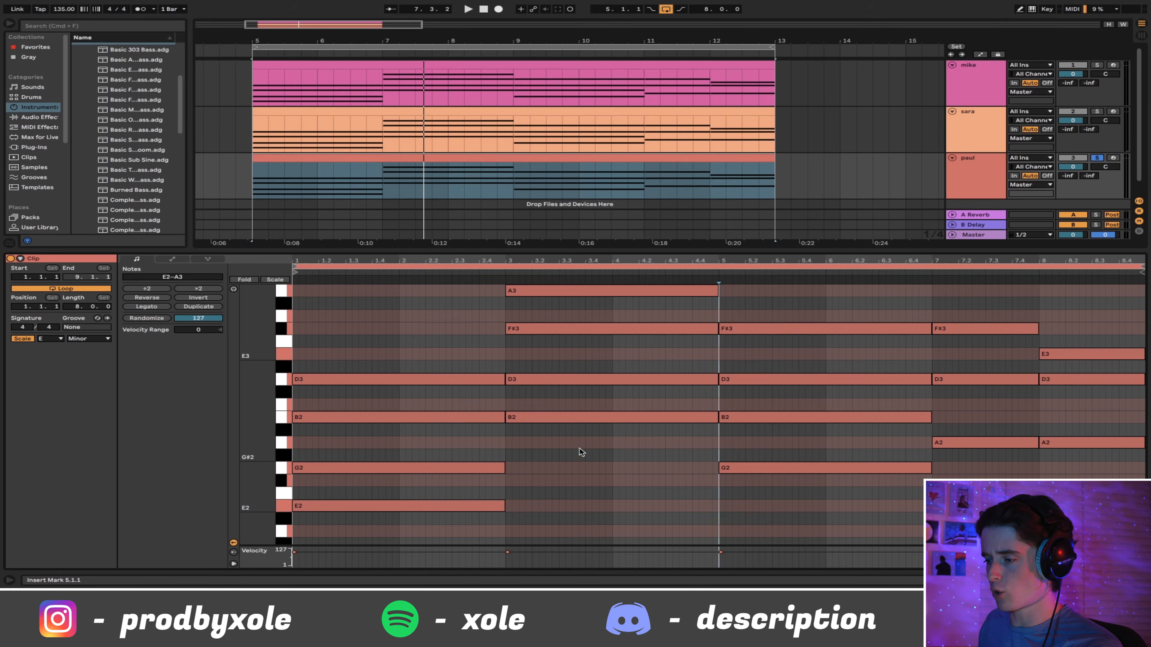
{"action": "key", "text": "space"}
- Transpose all notes of the third track's clip down two octaves and play them back
{"action": "left_click", "coordinate": [528, 205]}
{"action": "left_click", "coordinate": [507, 111]}
{"action": "left_click", "coordinate": [510, 158]}
{"action": "left_click", "coordinate": [571, 442]}
{"action": "key", "text": "super+a"}
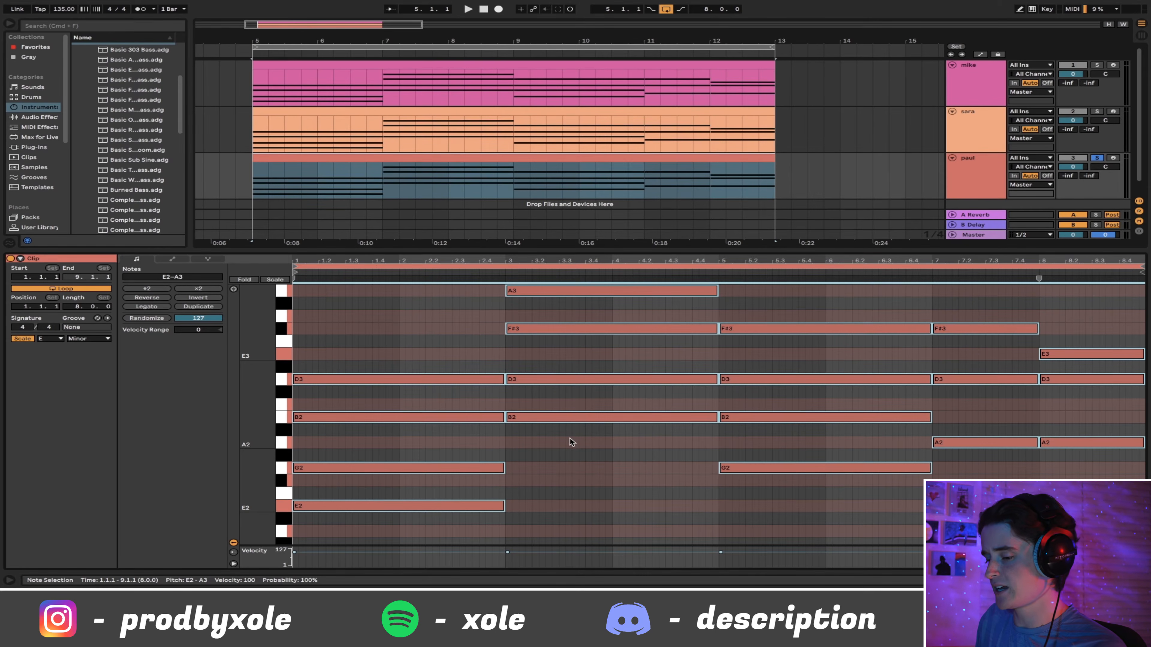
{"action": "key", "text": "shift+Down"}
{"action": "key", "text": "shift+Down"}
{"action": "key", "text": "space"}
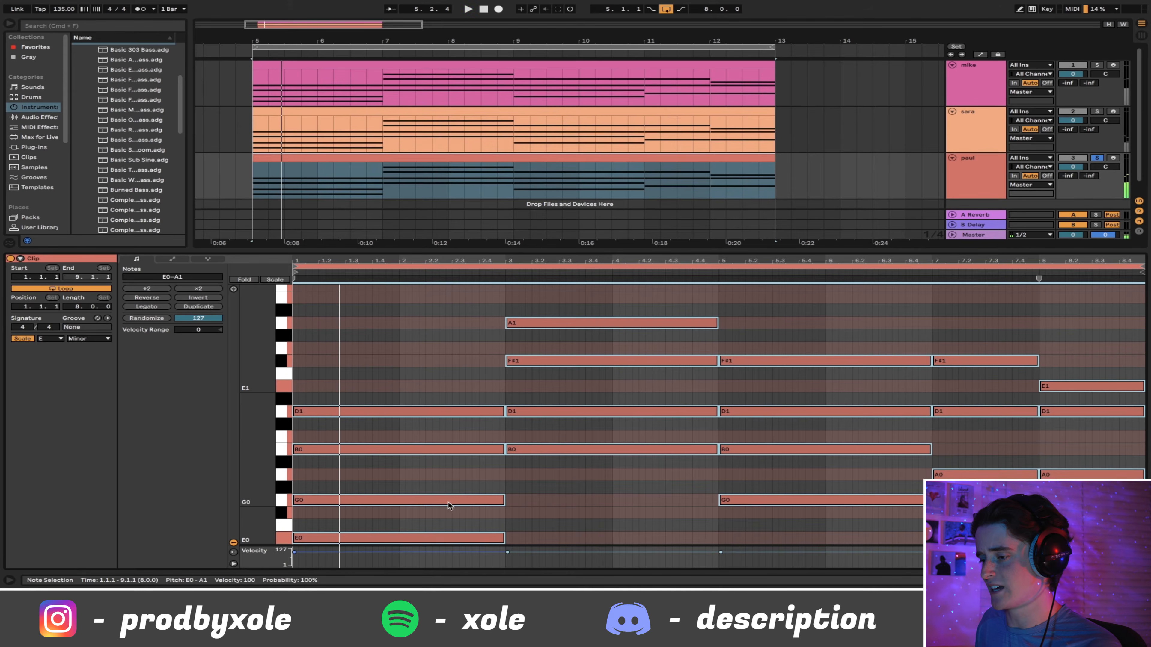
{"action": "scroll", "coordinate": [447, 505], "scroll_direction": "down", "scroll_amount": 1}
{"action": "key", "text": "space"}
{"action": "left_click", "coordinate": [406, 497]}
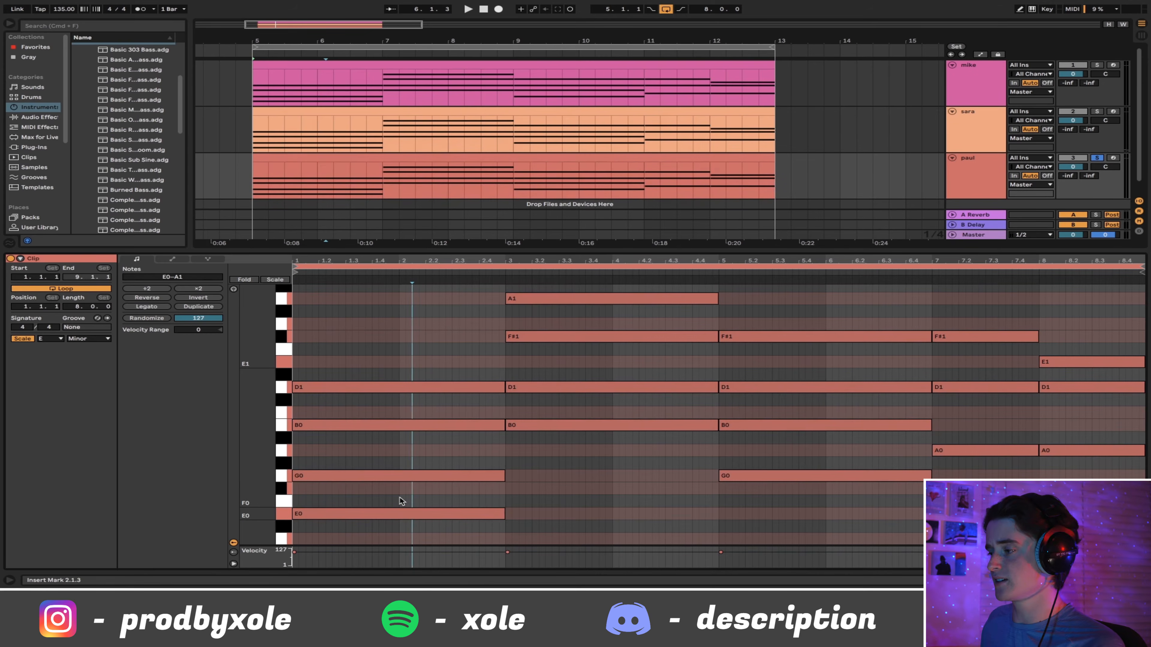
- Delete the upper notes of the first two chords in the bass clip, keeping only E0 and B0
{"action": "left_click_drag", "start_coordinate": [401, 500], "coordinate": [394, 367]}
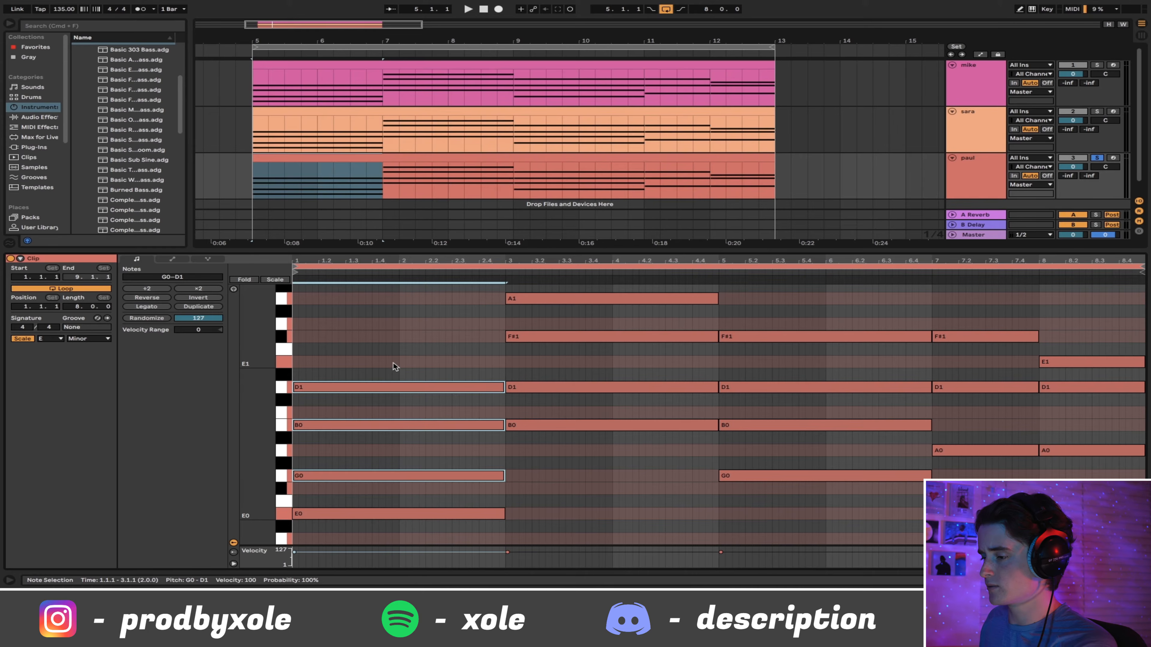
{"action": "key", "text": "Delete"}
{"action": "key", "text": "space"}
{"action": "scroll", "coordinate": [549, 404], "scroll_direction": "up", "scroll_amount": 1}
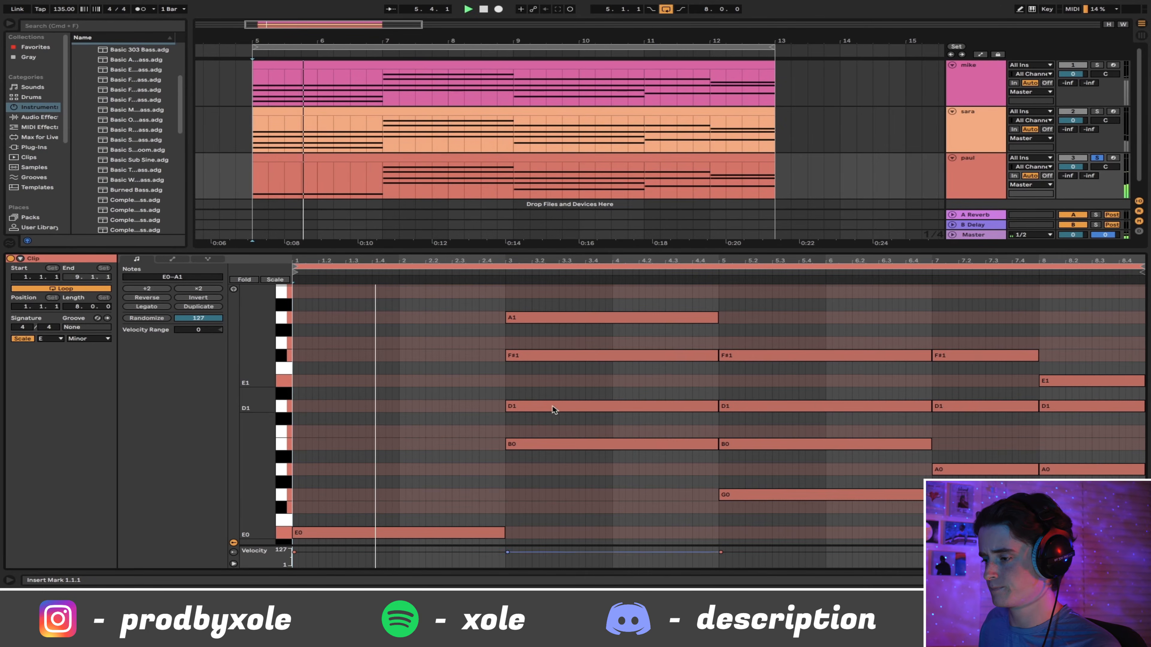
{"action": "left_click_drag", "start_coordinate": [554, 418], "coordinate": [559, 303]}
{"action": "key", "text": "Delete"}
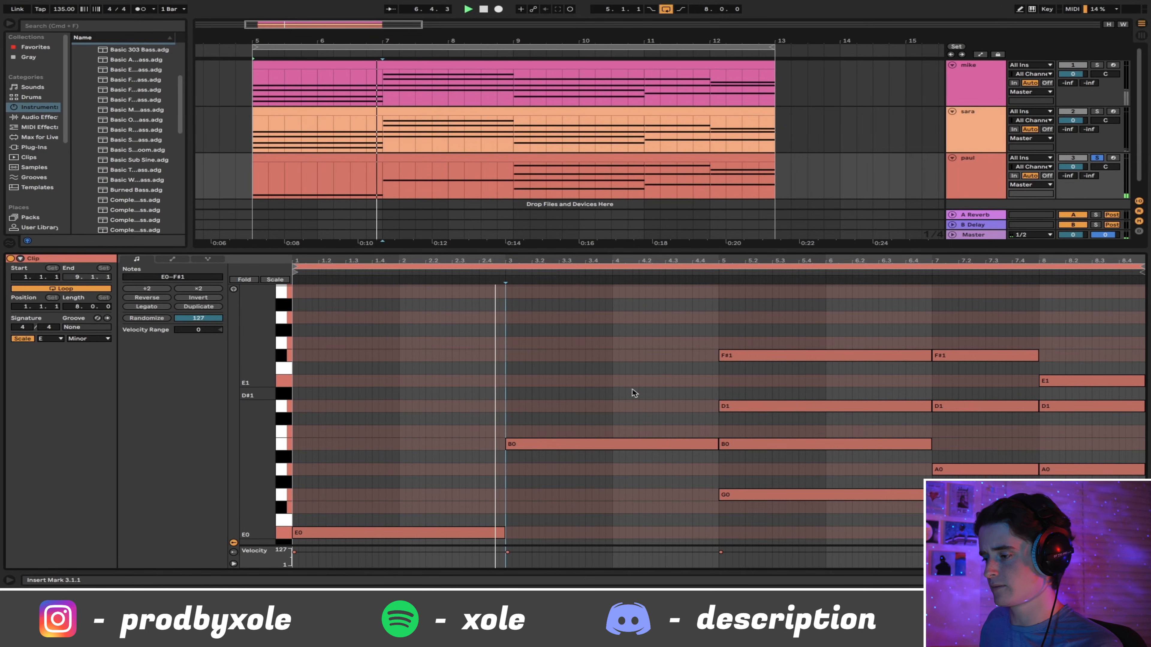
- Reduce the last three chords of the bass clip to the single notes G0, D1 and A0
{"action": "scroll", "coordinate": [725, 413], "scroll_direction": "down", "scroll_amount": 1}
{"action": "left_click_drag", "start_coordinate": [748, 433], "coordinate": [794, 314]}
{"action": "key", "text": "Delete"}
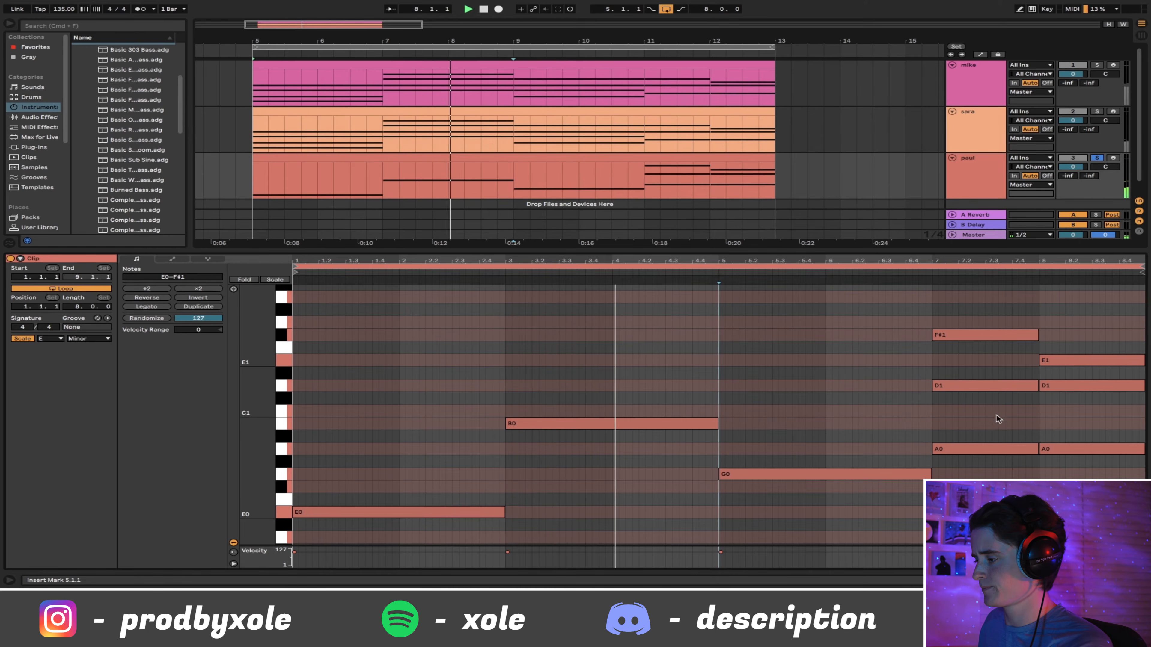
{"action": "left_click", "coordinate": [983, 448]}
{"action": "key", "text": "Delete"}
{"action": "left_click", "coordinate": [983, 335]}
{"action": "key", "text": "Delete"}
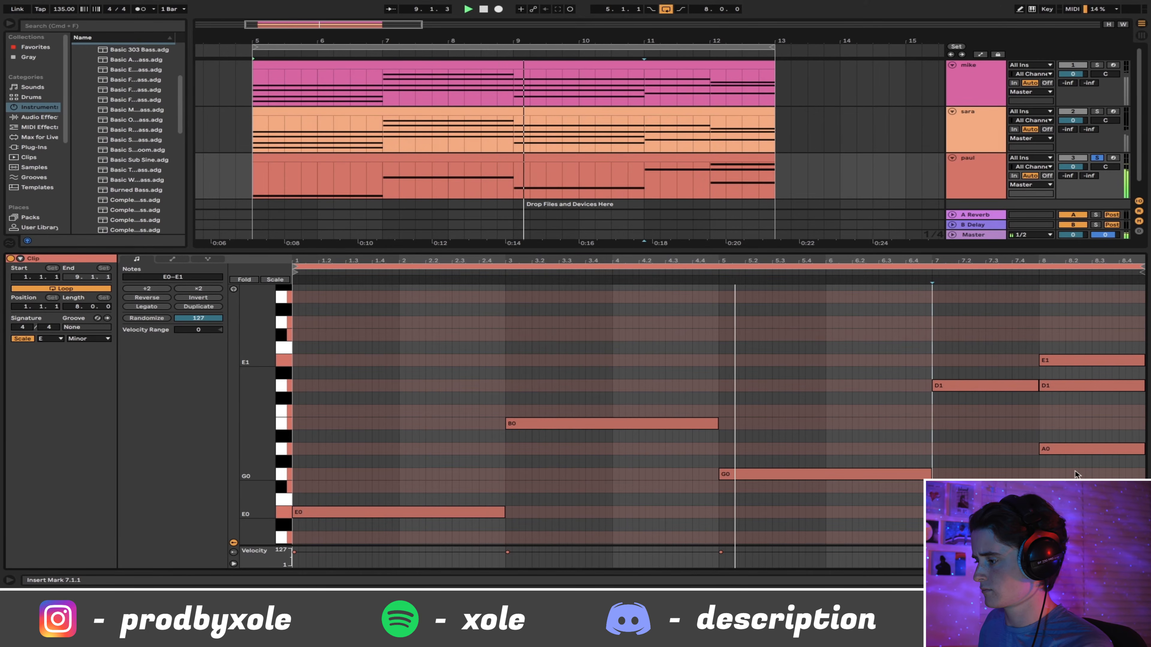
{"action": "left_click_drag", "start_coordinate": [1076, 408], "coordinate": [1074, 335]}
{"action": "key", "text": "Delete"}
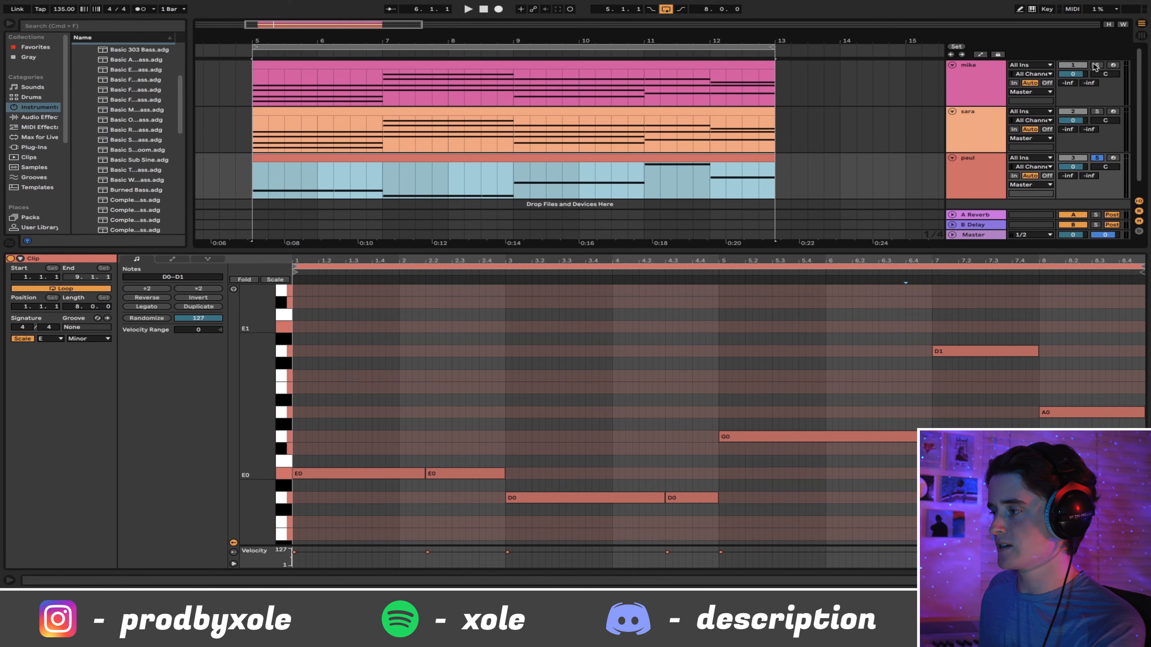
- Solo the two chord tracks alongside the bass track and play the loop to hear them together
{"action": "left_click", "coordinate": [1097, 65]}
{"action": "key", "text": "space"}
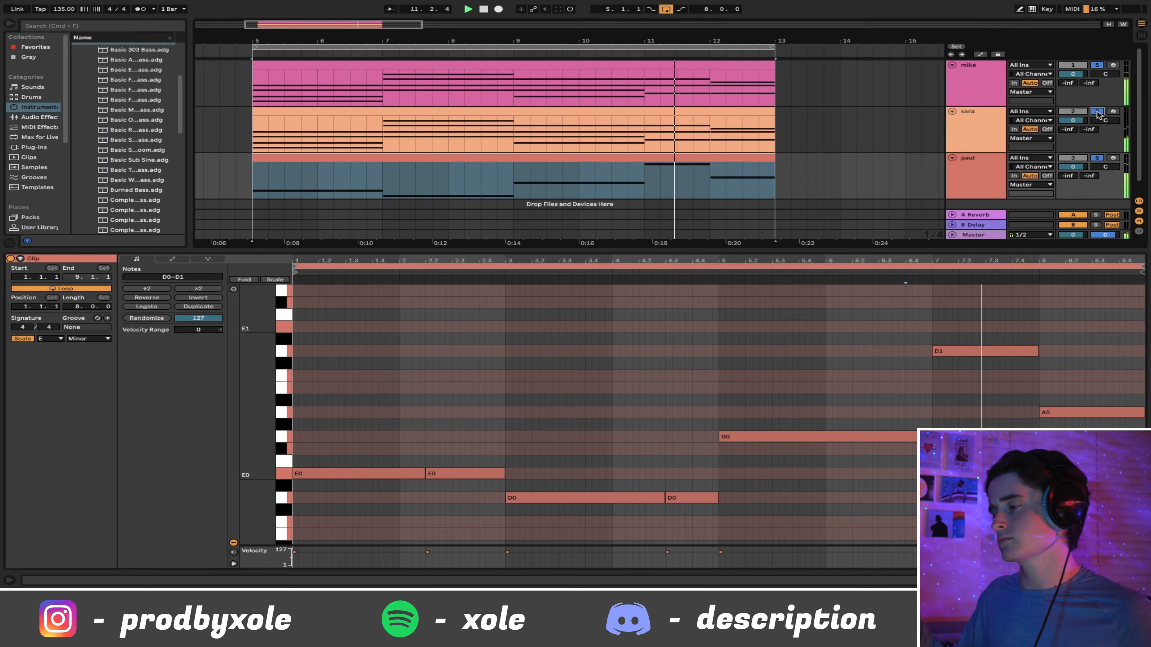
- Rename the third track "bass", the second track "guitar" and the first track "piano"
{"action": "left_click", "coordinate": [965, 165]}
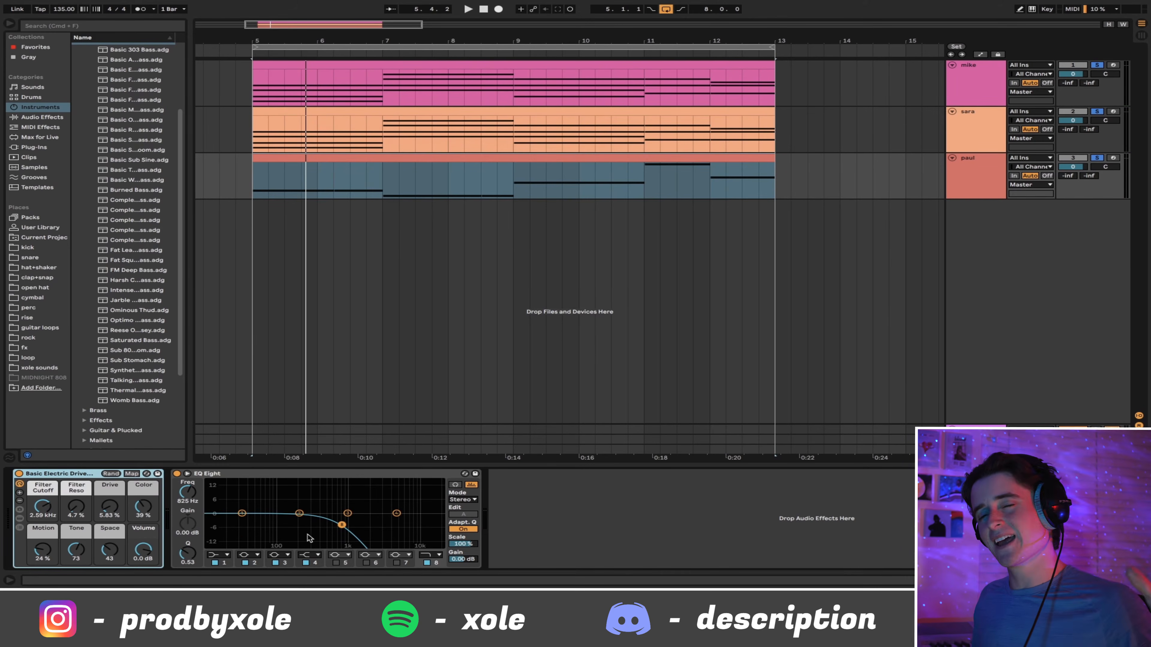
{"action": "left_click", "coordinate": [963, 182]}
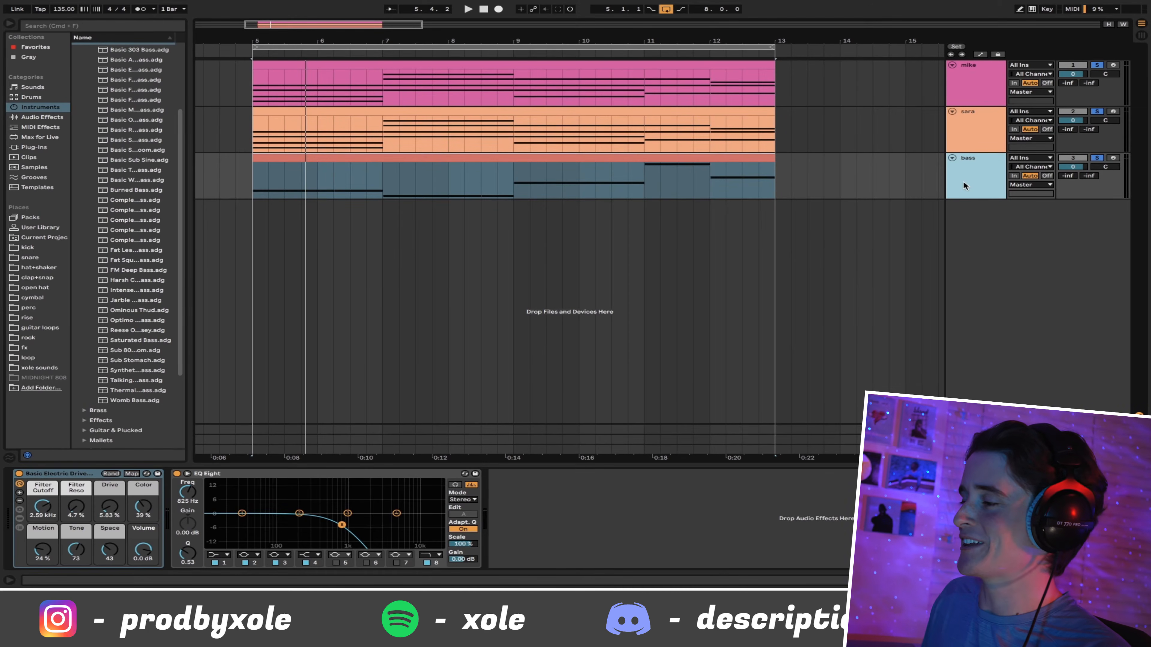
{"action": "left_click", "coordinate": [984, 127]}
{"action": "key", "text": "super+r"}
{"action": "type", "text": "g"}
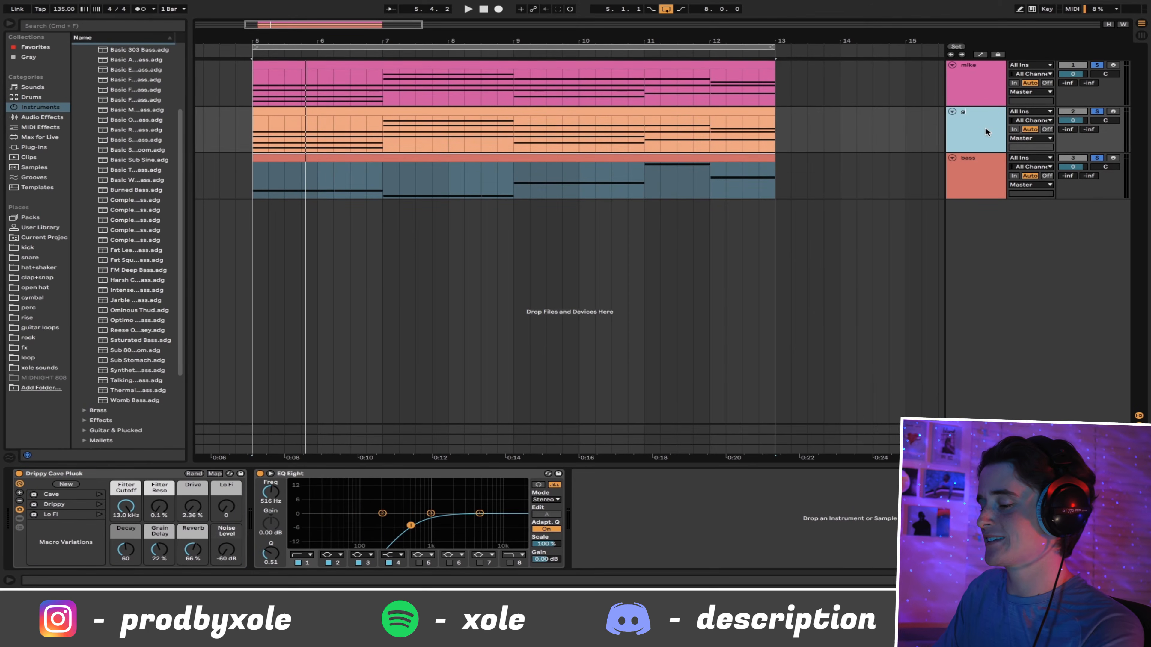
{"action": "type", "text": "uitar"}
{"action": "left_click", "coordinate": [993, 94]}
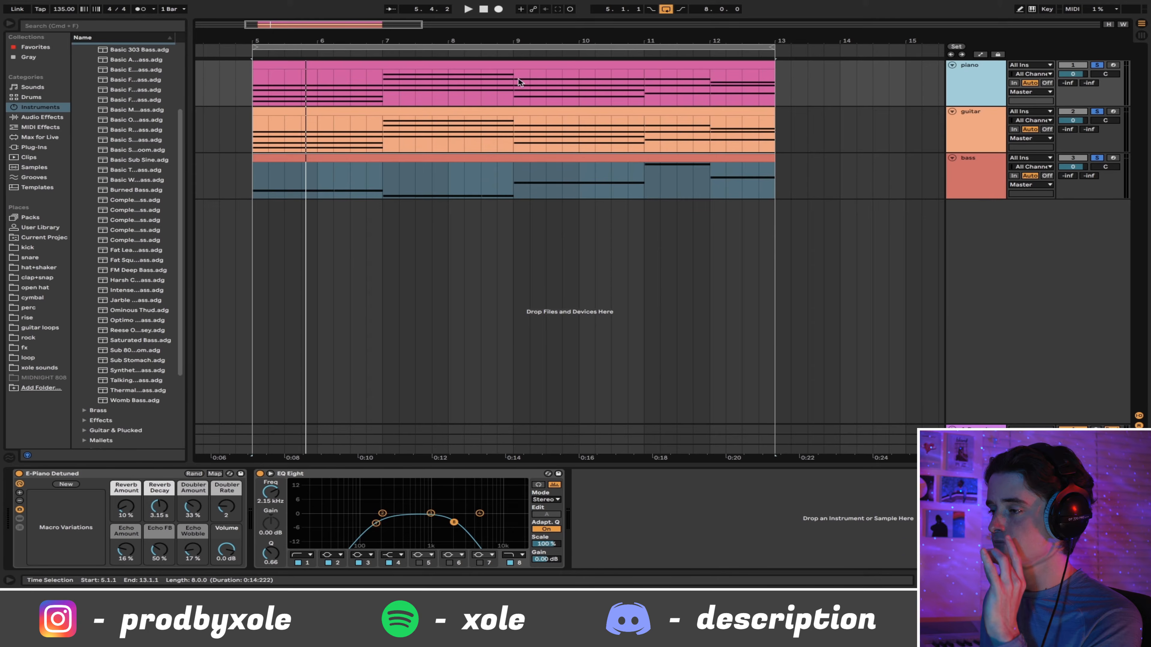
- Move the bass clip to start at bar 21 and the guitar clip to start at bar 13
{"action": "left_click_drag", "start_coordinate": [519, 38], "coordinate": [426, 37]}
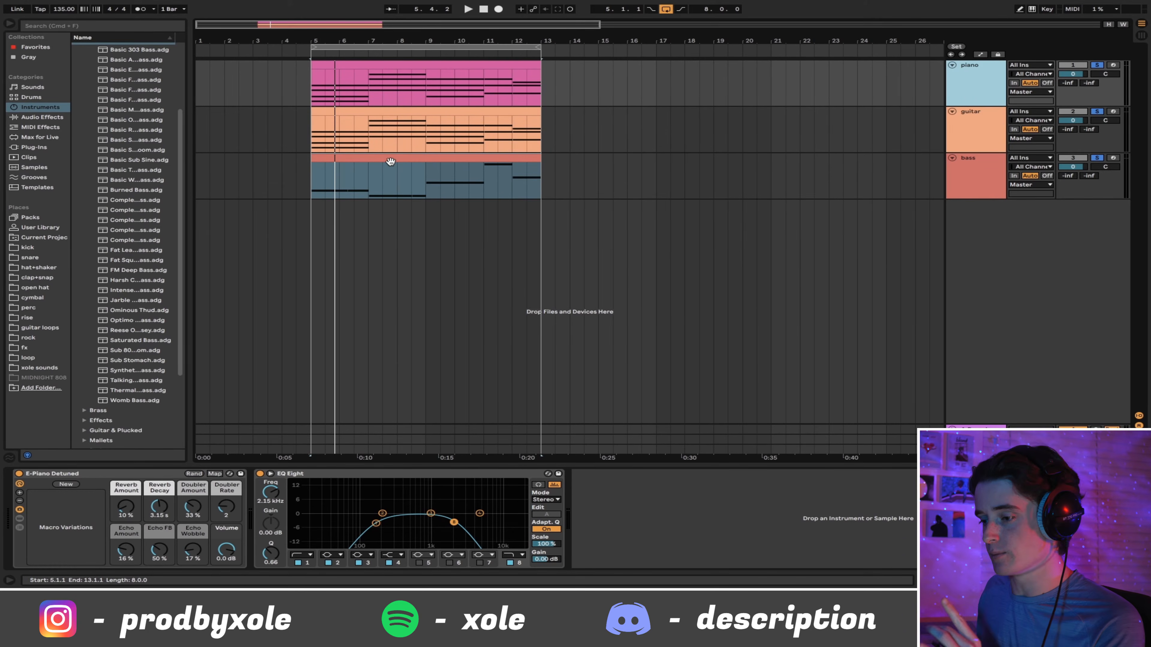
{"action": "left_click_drag", "start_coordinate": [362, 157], "coordinate": [821, 184]}
{"action": "left_click_drag", "start_coordinate": [487, 112], "coordinate": [720, 128]}
- Duplicate the piano clip twice and the guitar clip once so both tracks run until bar 29
{"action": "left_click", "coordinate": [461, 66]}
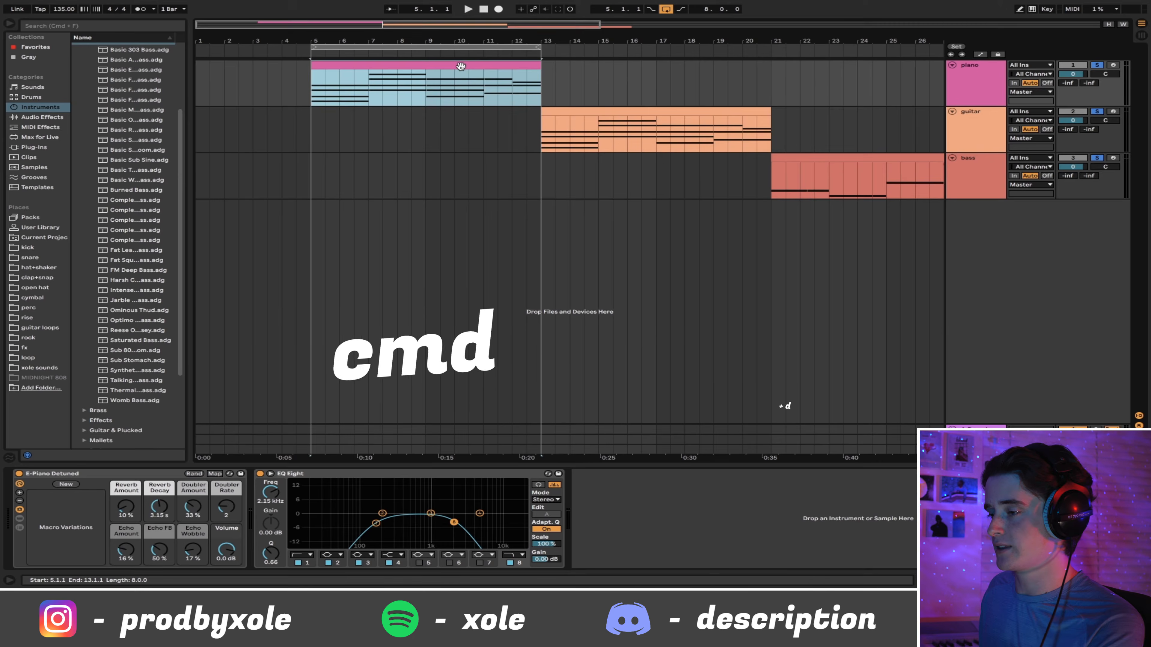
{"action": "key", "text": "super+d"}
{"action": "key", "text": "super+d"}
{"action": "left_click", "coordinate": [499, 111]}
{"action": "key", "text": "super+d"}
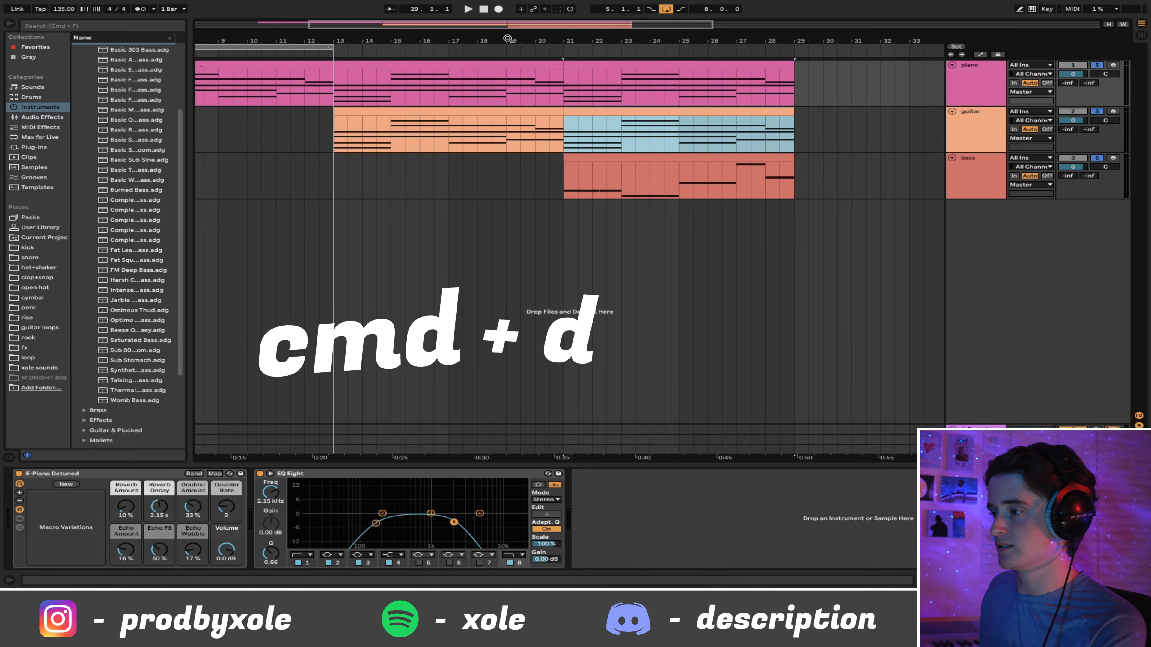
- Turn off the arrangement loop and add a locator named "verse 1" at bar 5
{"action": "left_click", "coordinate": [296, 134]}
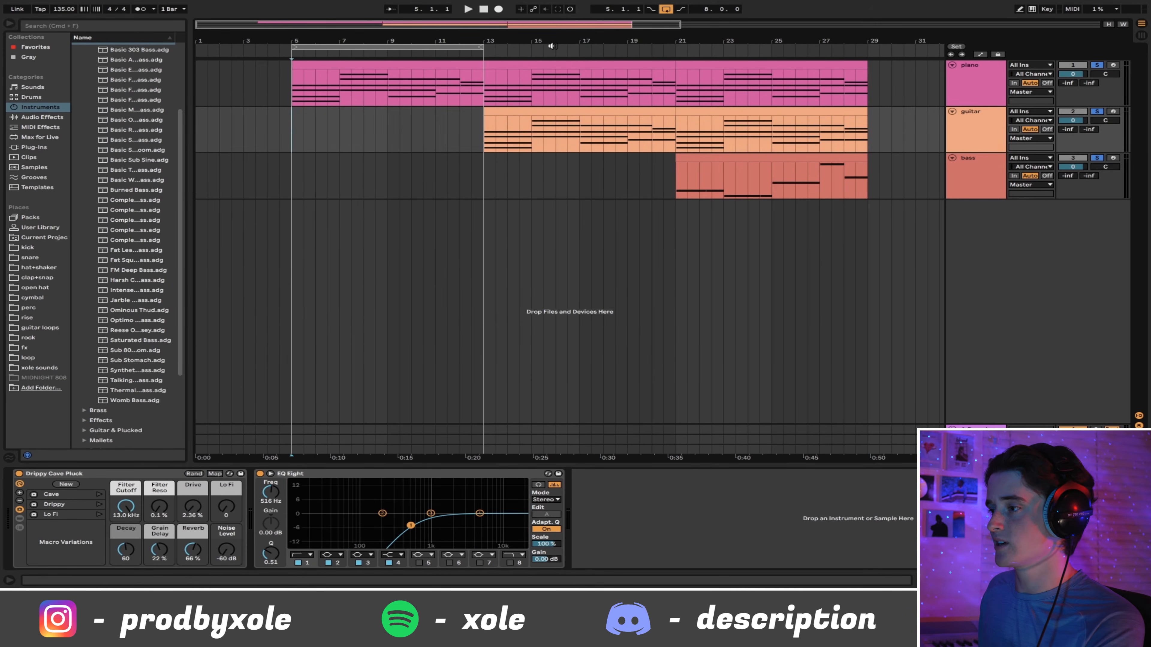
{"action": "left_click", "coordinate": [666, 10]}
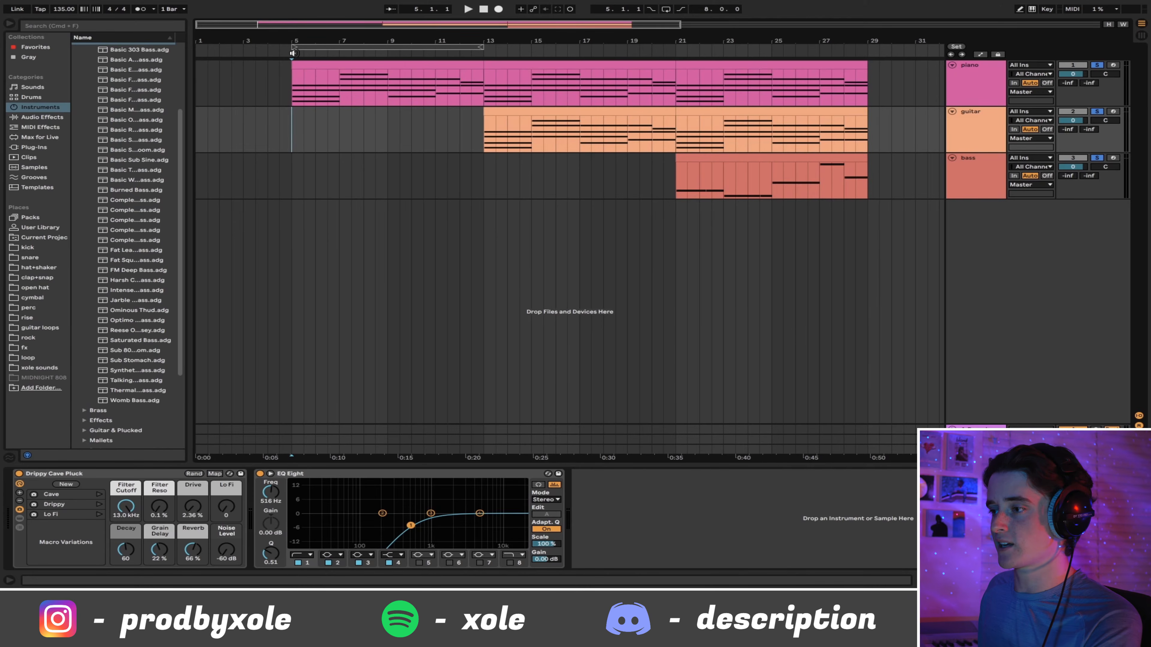
{"action": "right_click", "coordinate": [294, 53]}
{"action": "left_click", "coordinate": [320, 78]}
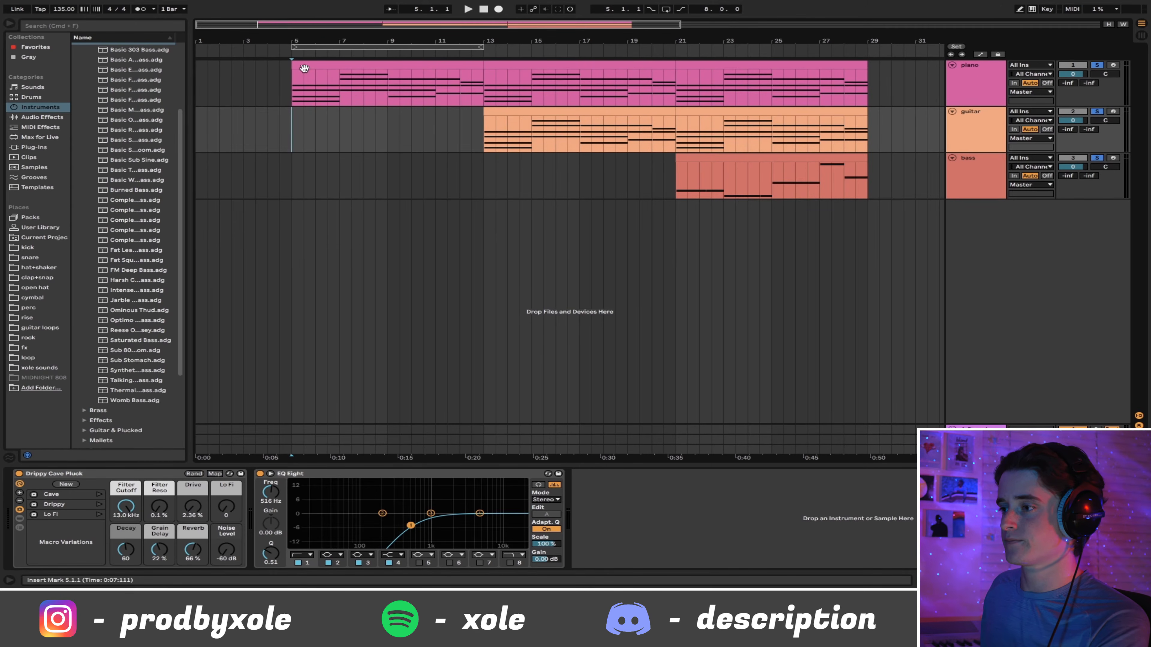
{"action": "right_click", "coordinate": [289, 53]}
{"action": "left_click", "coordinate": [310, 86]}
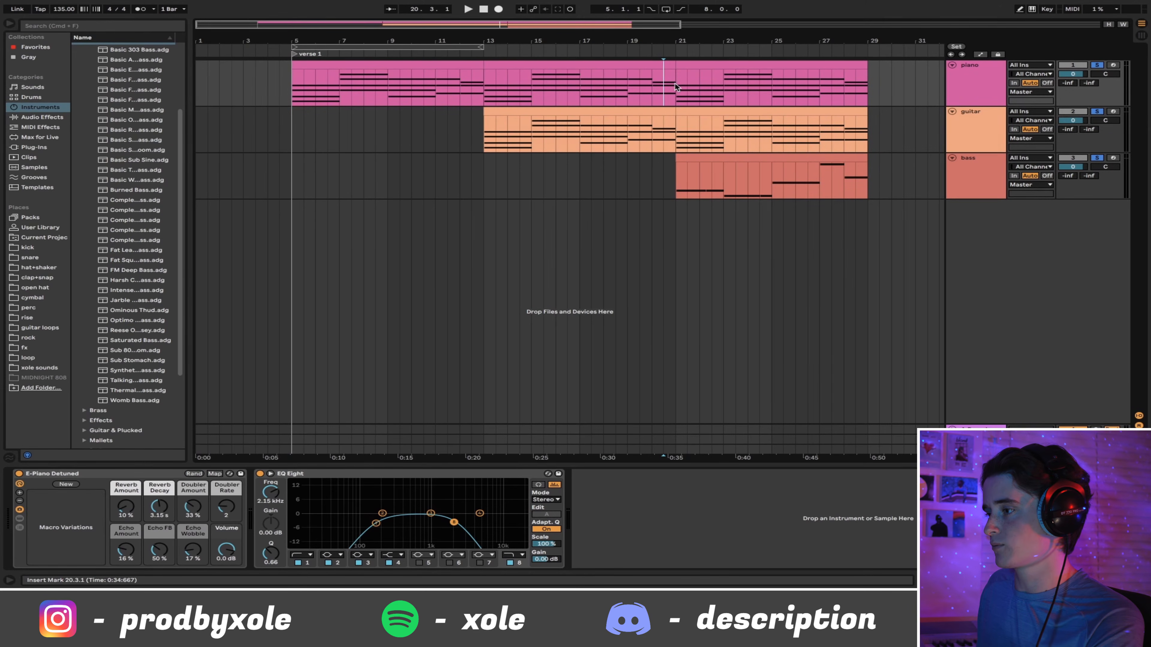
- Add a locator named "chorus 1" at bar 21
{"action": "right_click", "coordinate": [673, 47]}
{"action": "left_click", "coordinate": [695, 77]}
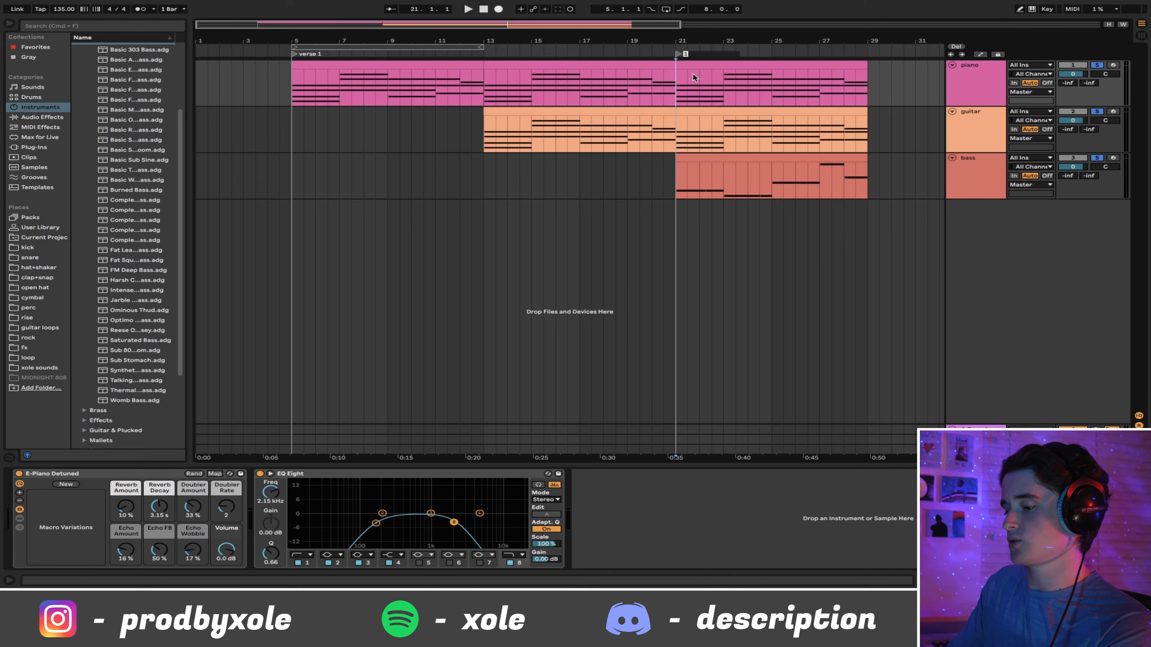
{"action": "type", "text": "chorus 1"}
{"action": "key", "text": "Return"}
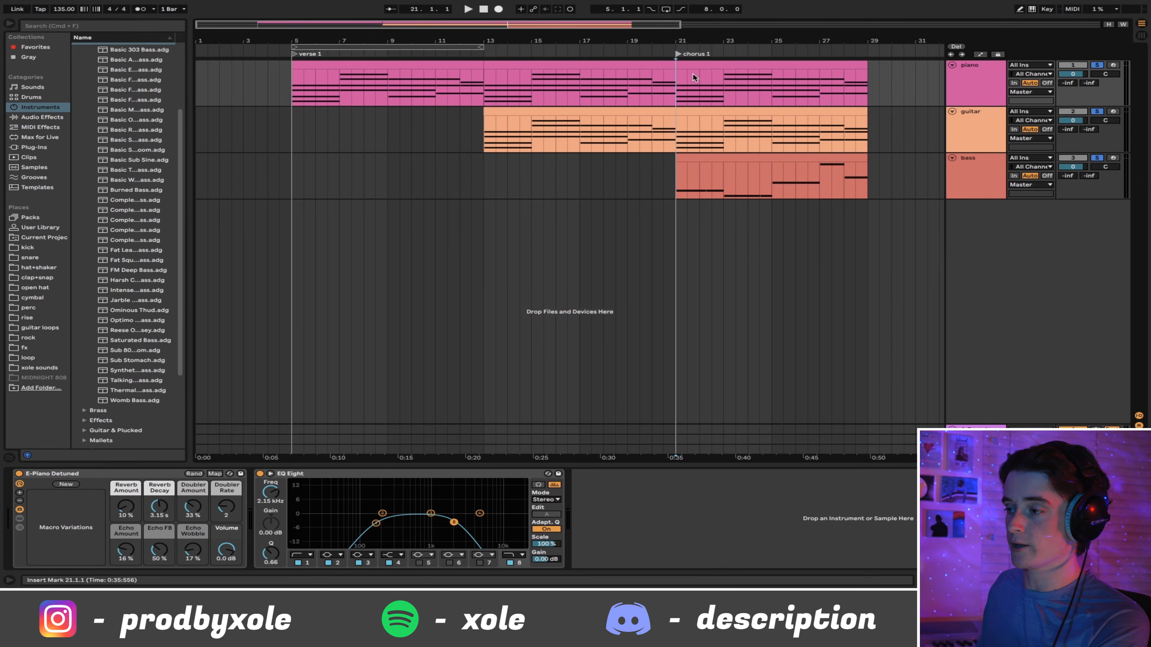
- Insert a new audio track below the bass track
{"action": "left_click_drag", "start_coordinate": [281, 177], "coordinate": [908, 179]}
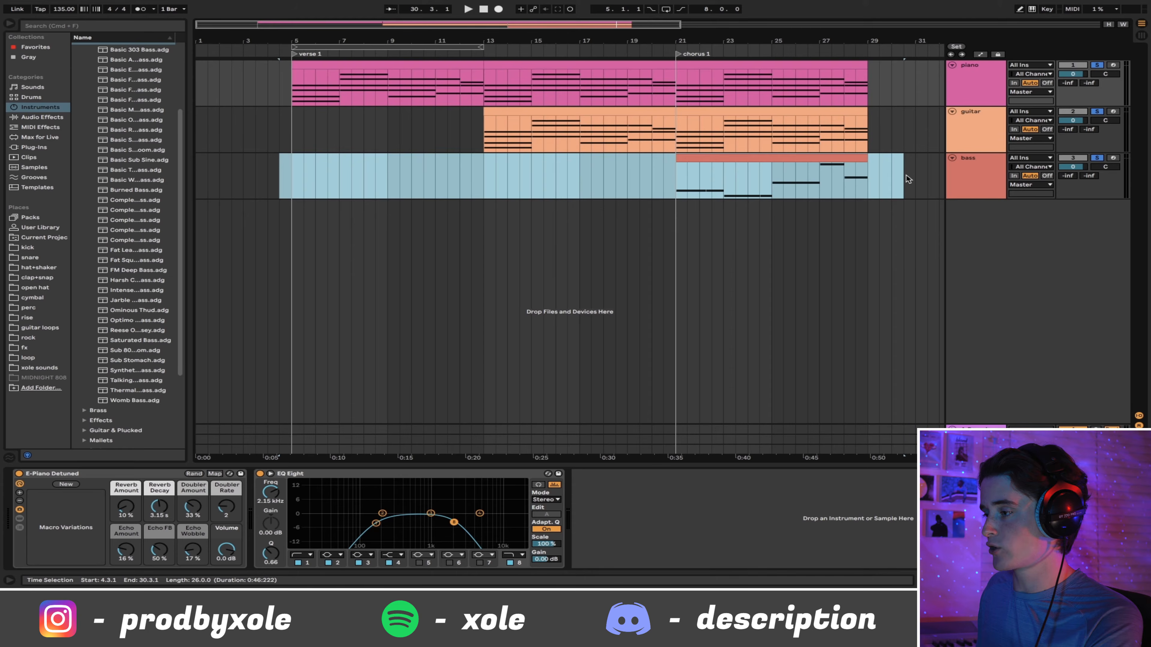
{"action": "right_click", "coordinate": [989, 244]}
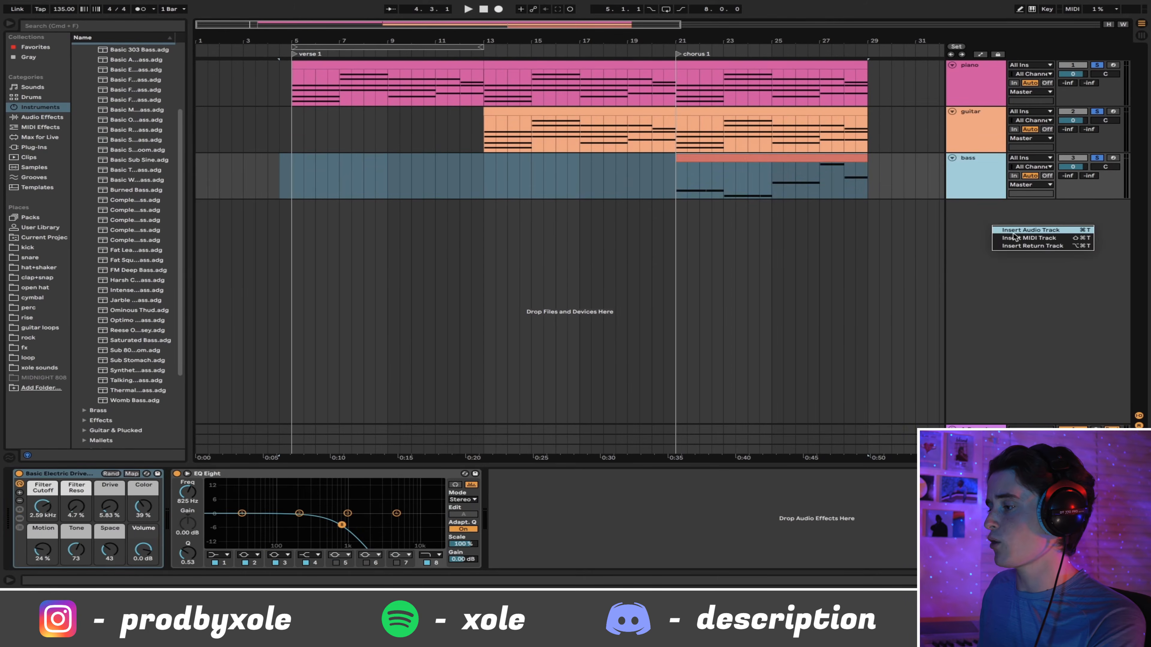
{"action": "left_click", "coordinate": [1005, 233]}
{"action": "left_click", "coordinate": [969, 230]}
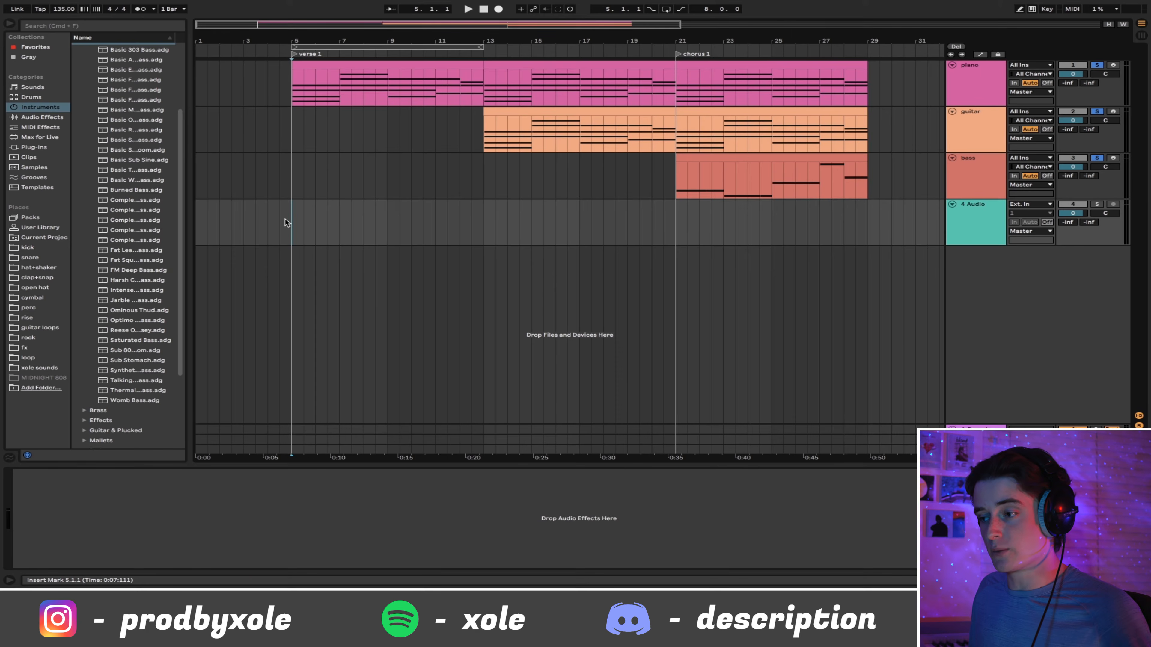
- Find the crisp snap sample in the xole drum kit's Snaps folder and place it on the new audio track at 5.3.1
{"action": "left_click_drag", "start_coordinate": [290, 222], "coordinate": [306, 222]}
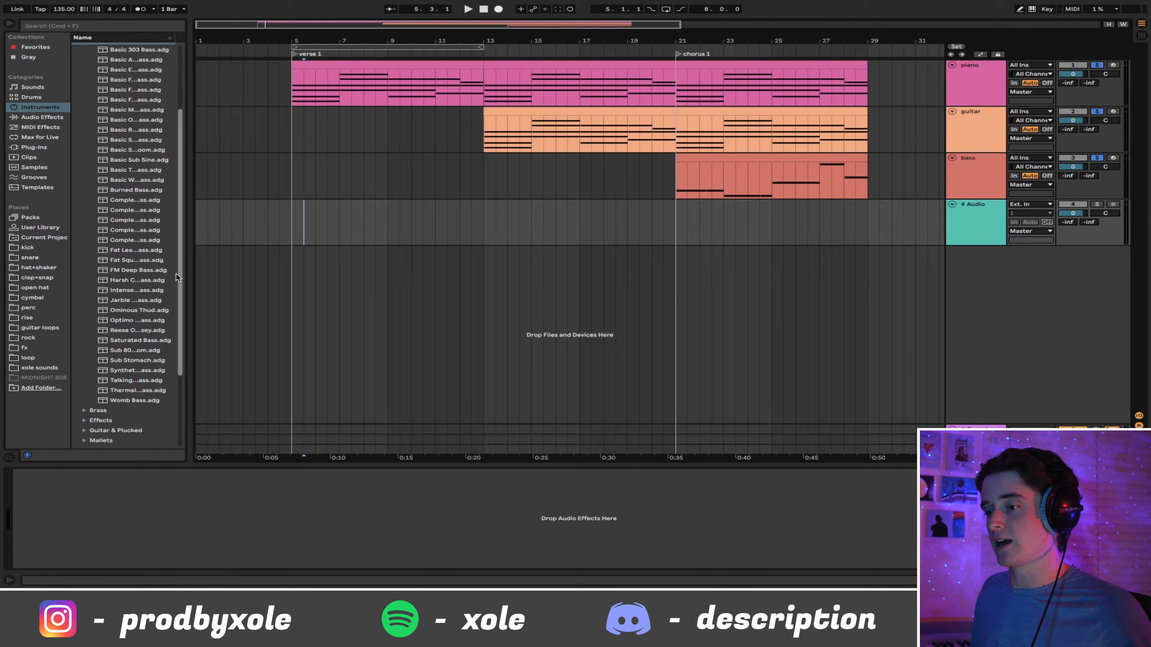
{"action": "left_click", "coordinate": [39, 369]}
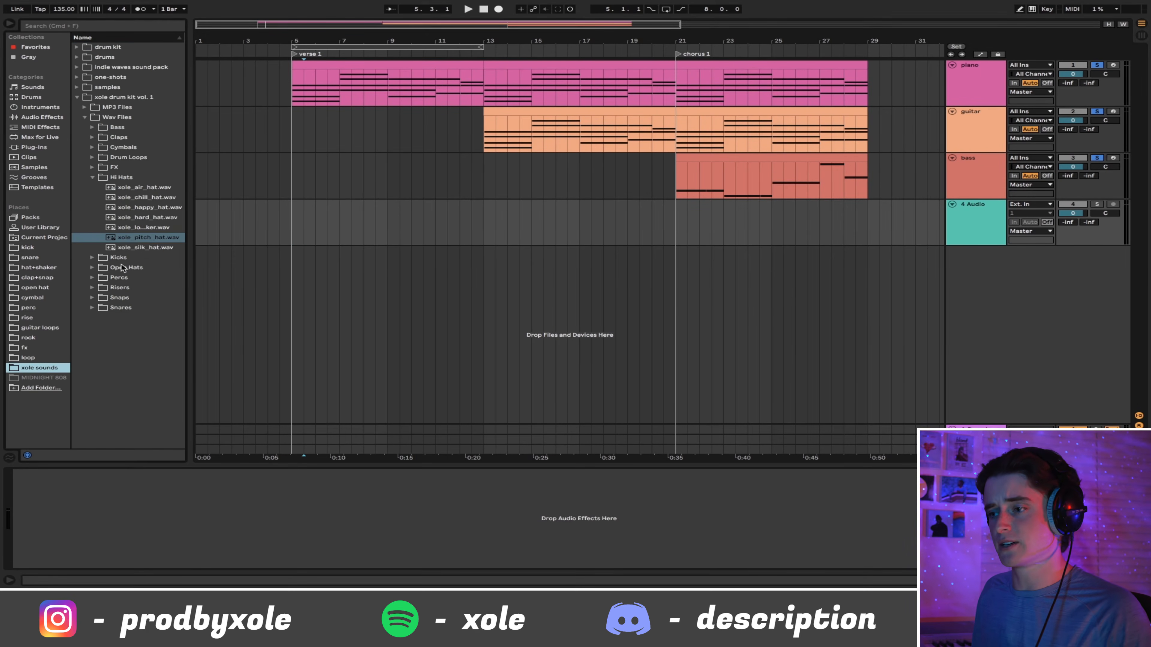
{"action": "left_click", "coordinate": [92, 179]}
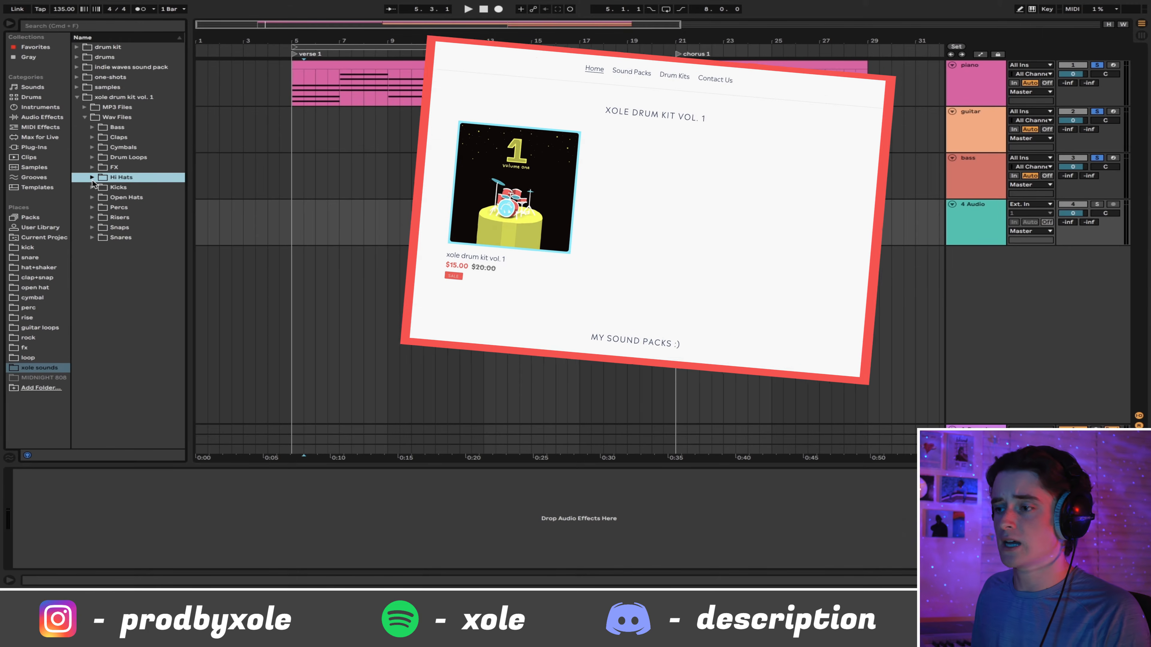
{"action": "left_click", "coordinate": [91, 228]}
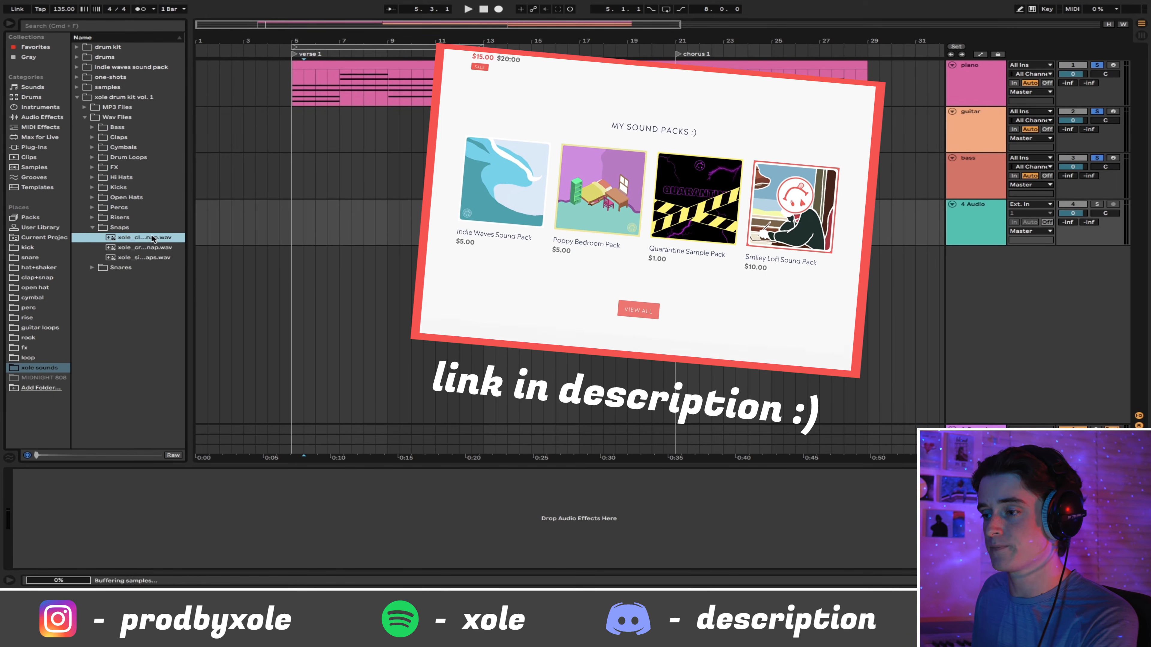
{"action": "left_click", "coordinate": [133, 249]}
{"action": "left_click_drag", "start_coordinate": [133, 249], "coordinate": [304, 226]}
{"action": "left_click", "coordinate": [299, 56]}
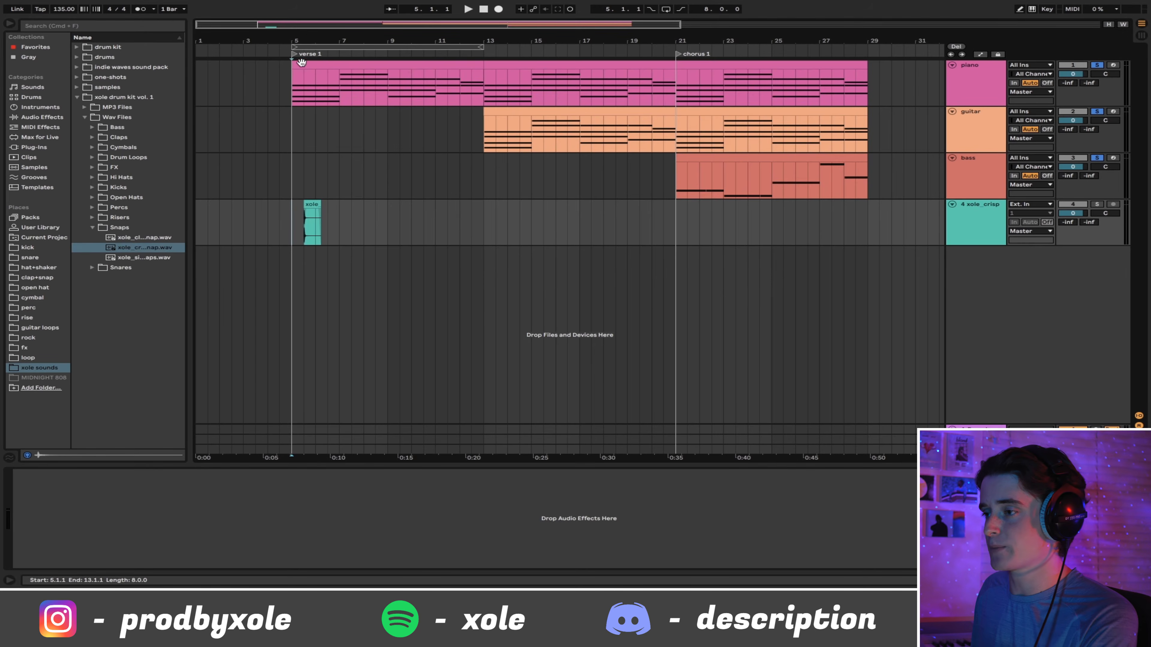
{"action": "left_click_drag", "start_coordinate": [302, 39], "coordinate": [308, 86]}
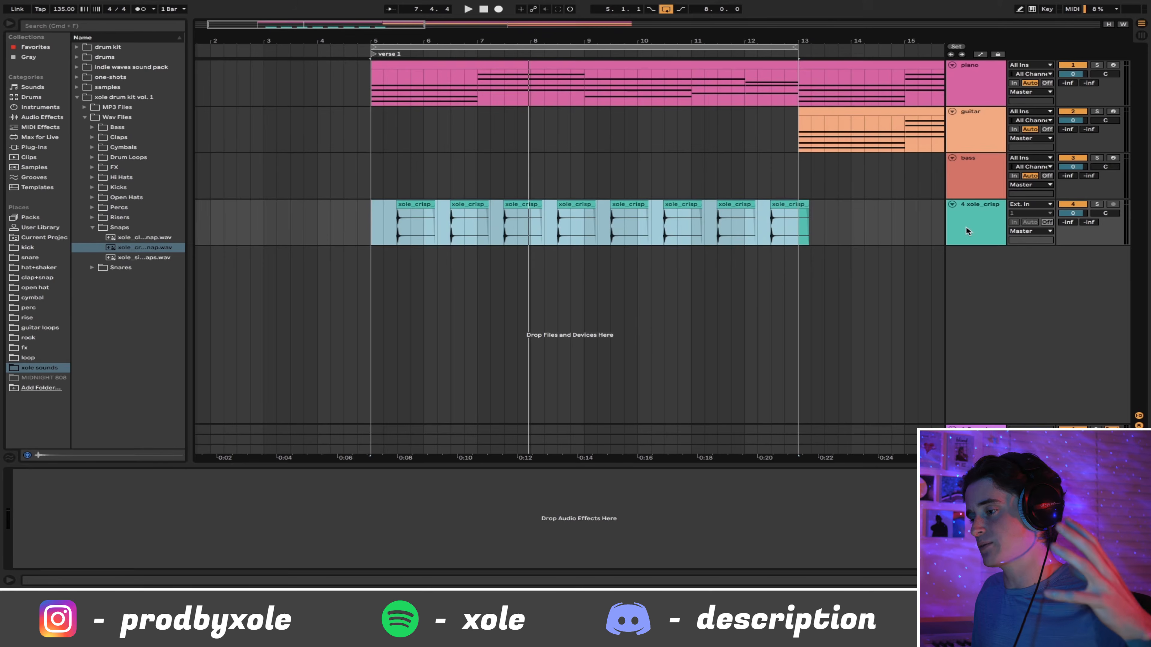
- Add an EQ Eight with a low cut at about 454 Hz to the snap track and insert a Hybrid Reverb before it
{"action": "left_click", "coordinate": [962, 225]}
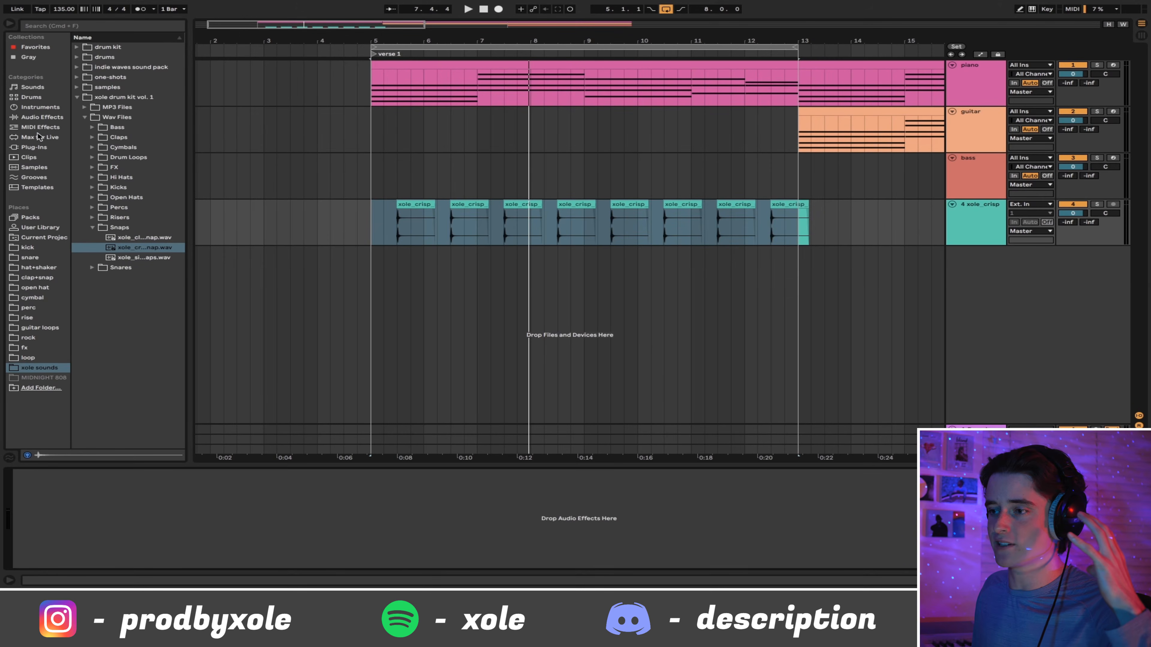
{"action": "left_click", "coordinate": [42, 117]}
{"action": "double_click", "coordinate": [116, 107]}
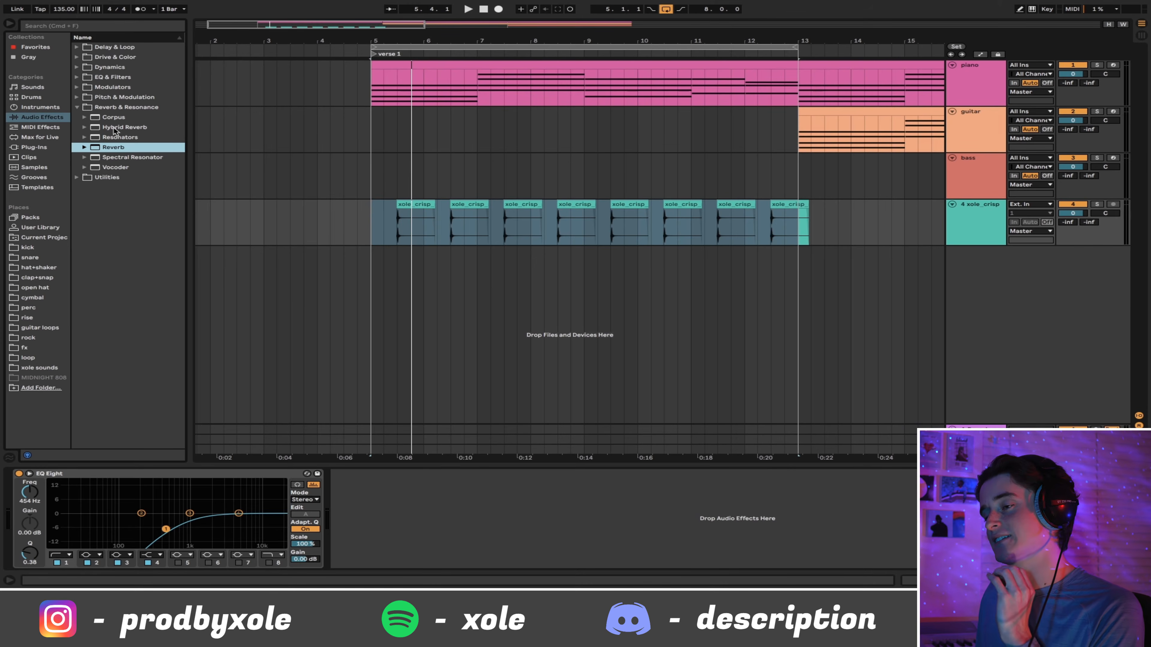
{"action": "left_click_drag", "start_coordinate": [114, 131], "coordinate": [62, 526]}
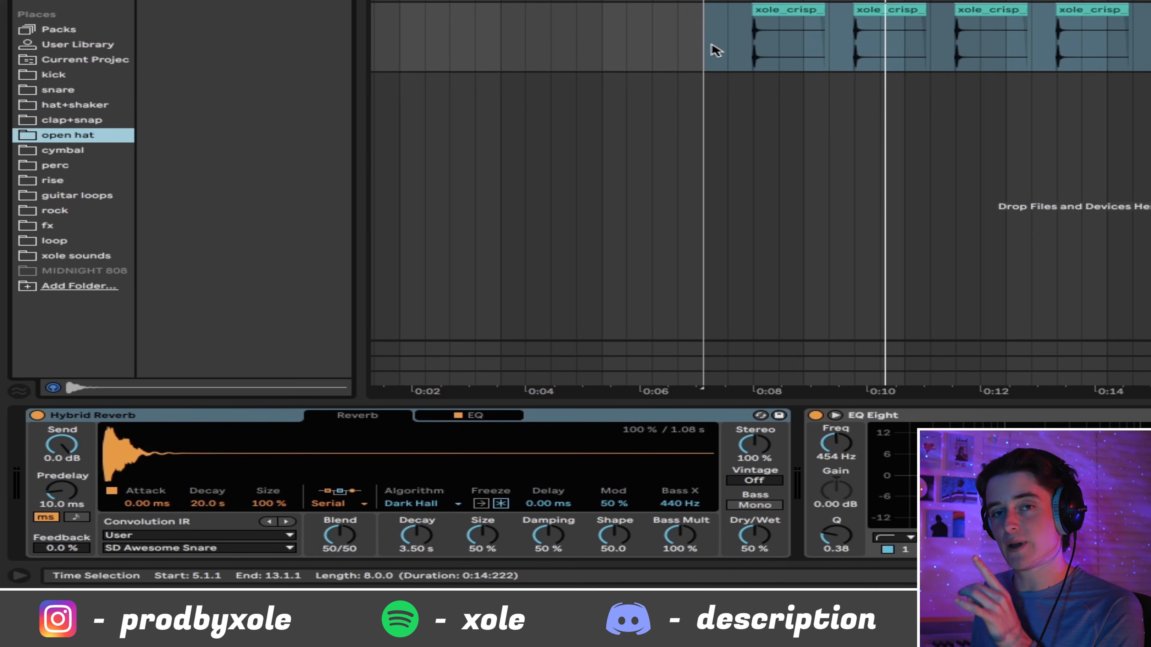
- Load the OSHI snare layers sample from the snare folder as the snap track's Hybrid Reverb impulse response and play it back
{"action": "left_click", "coordinate": [64, 90]}
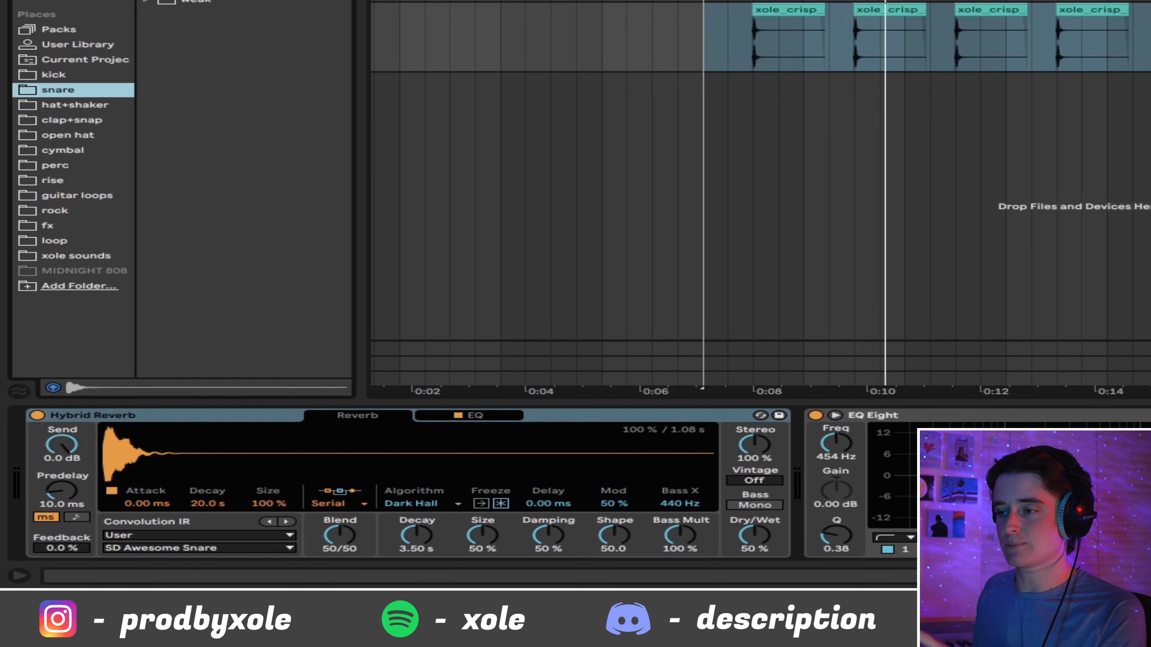
{"action": "left_click", "coordinate": [227, 1]}
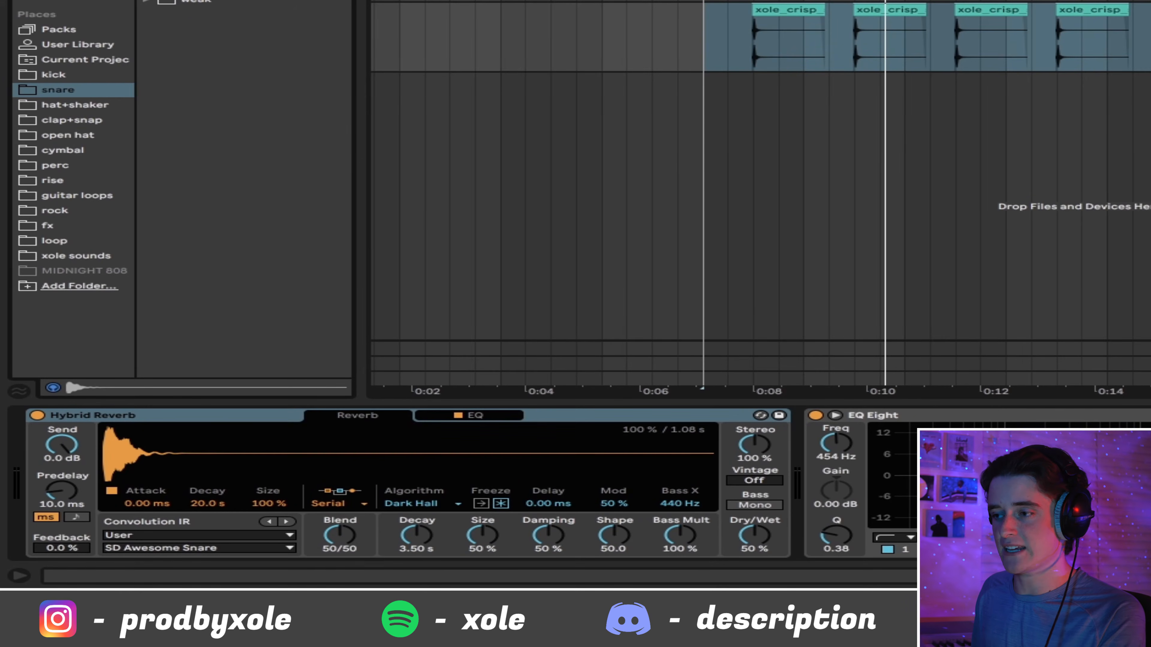
{"action": "key", "text": "space"}
{"action": "left_click_drag", "start_coordinate": [227, 1], "coordinate": [309, 387]}
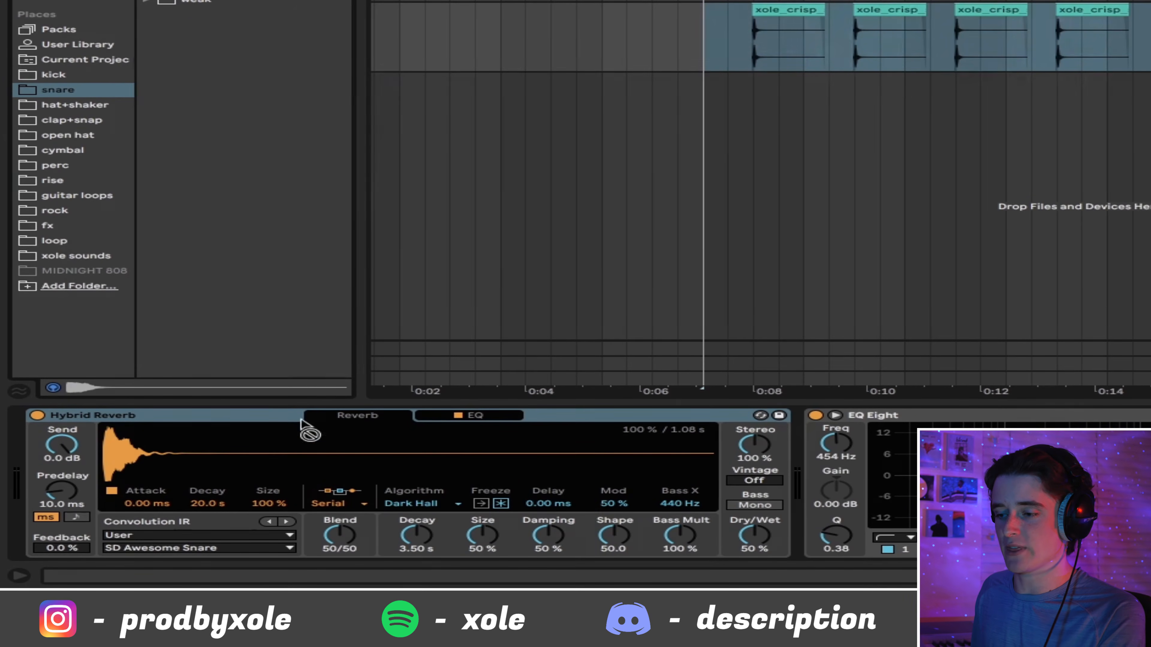
{"action": "left_click_drag", "start_coordinate": [303, 484], "coordinate": [303, 485]}
{"action": "key", "text": "space"}
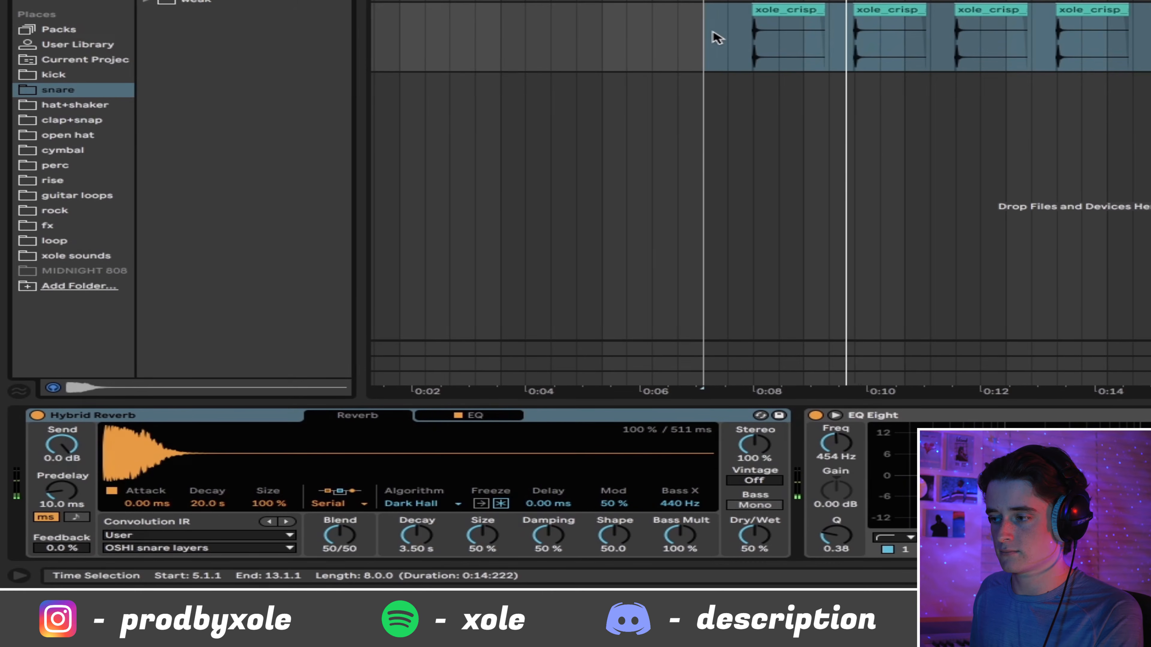
- Load the xole crisp snap sample from xole sounds as the Hybrid Reverb impulse response and play the verse
{"action": "left_click", "coordinate": [71, 257]}
{"action": "left_click_drag", "start_coordinate": [244, 81], "coordinate": [315, 459]}
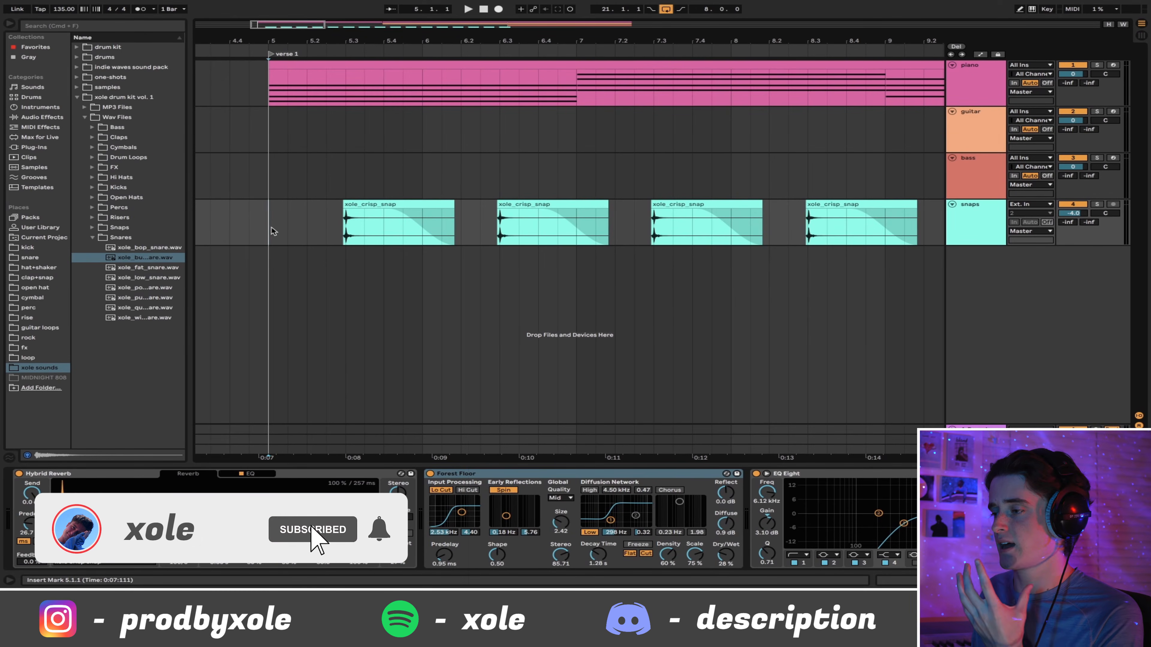
{"action": "key", "text": "space"}
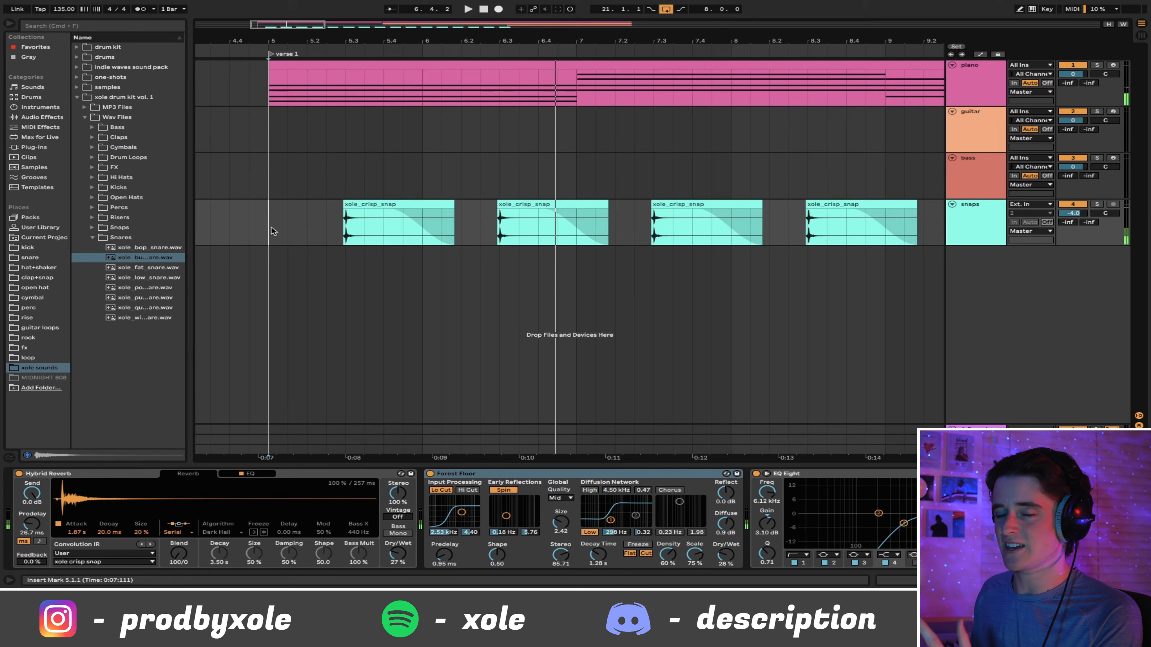
- Turn the arrangement grid off and nudge the first snap clip near 5.3 slightly off the beat
{"action": "left_click_drag", "start_coordinate": [272, 231], "coordinate": [885, 230]}
{"action": "right_click", "coordinate": [329, 227]}
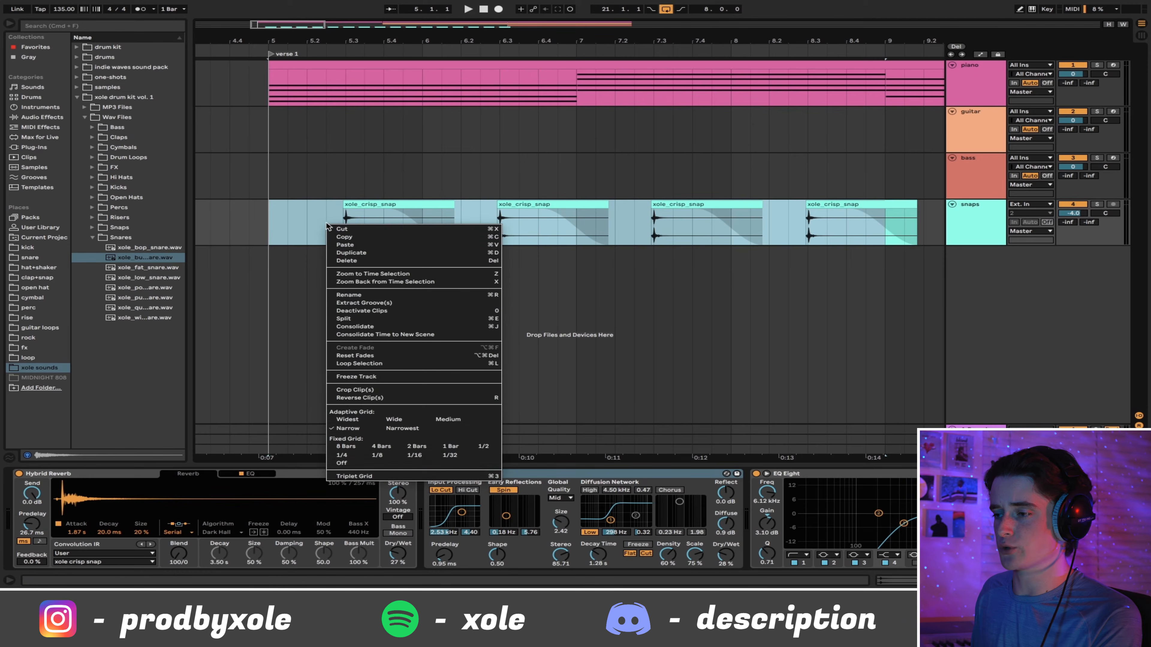
{"action": "left_click", "coordinate": [370, 475]}
{"action": "left_click_drag", "start_coordinate": [334, 41], "coordinate": [334, 136]}
{"action": "left_click", "coordinate": [498, 205]}
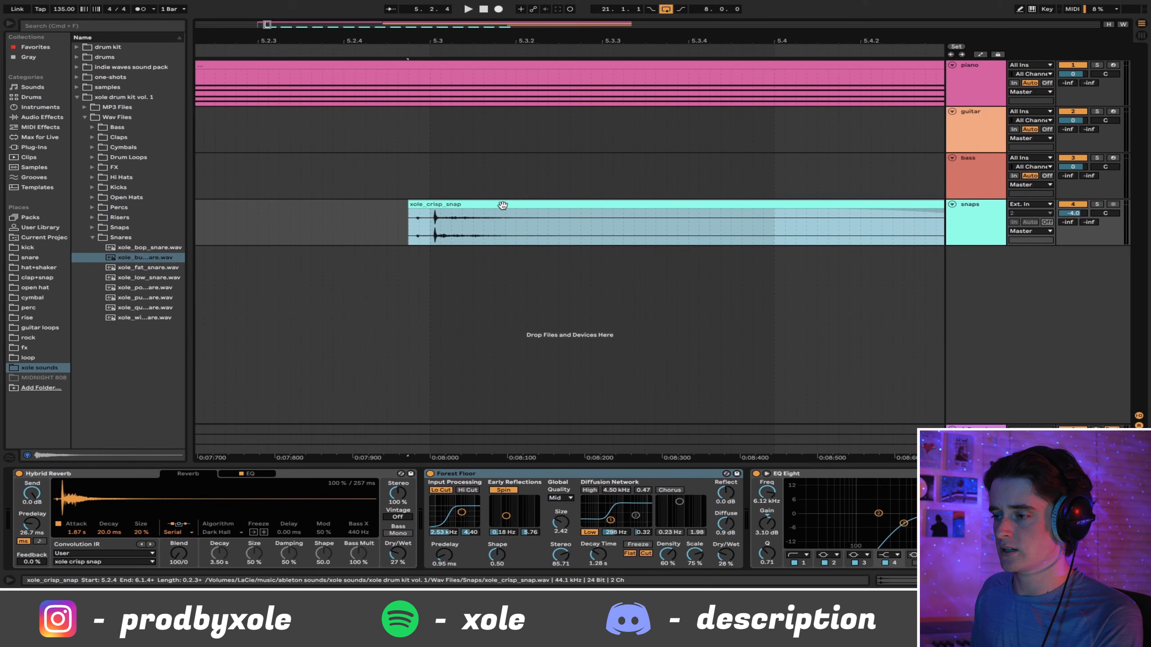
{"action": "left_click_drag", "start_coordinate": [503, 205], "coordinate": [498, 206]}
{"action": "key", "text": "super+d"}
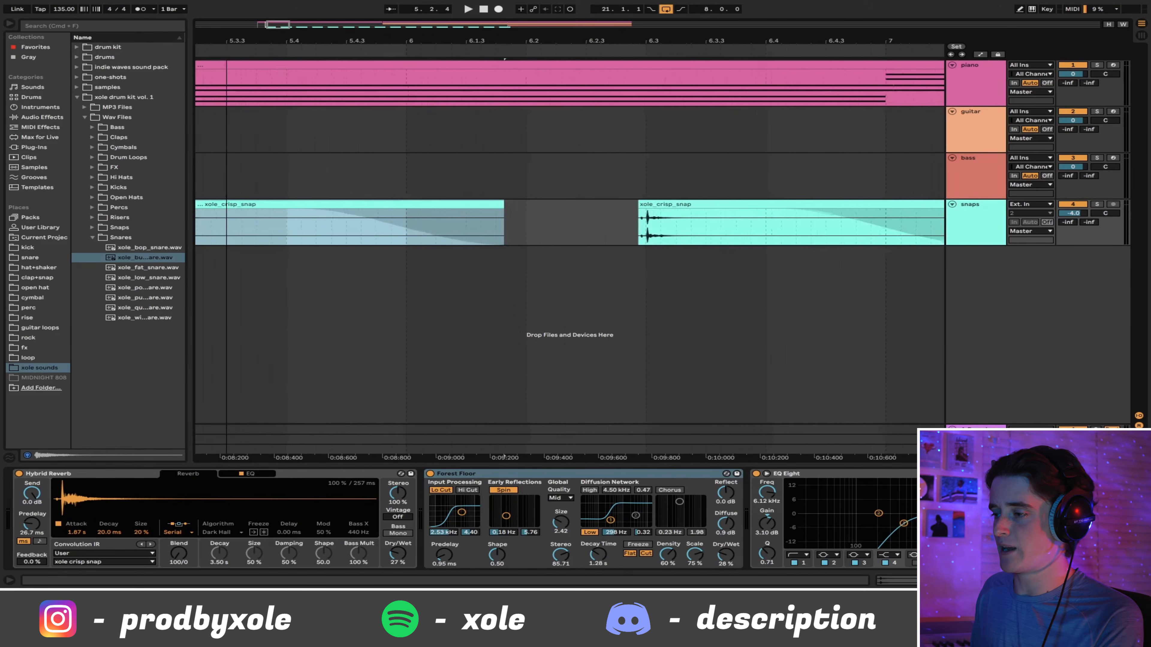
- Nudge the snap clips near 6.3 and 7.3 slightly off the beat
{"action": "left_click_drag", "start_coordinate": [637, 41], "coordinate": [648, 162]}
{"action": "left_click", "coordinate": [660, 214]}
{"action": "left_click_drag", "start_coordinate": [775, 40], "coordinate": [343, 42]}
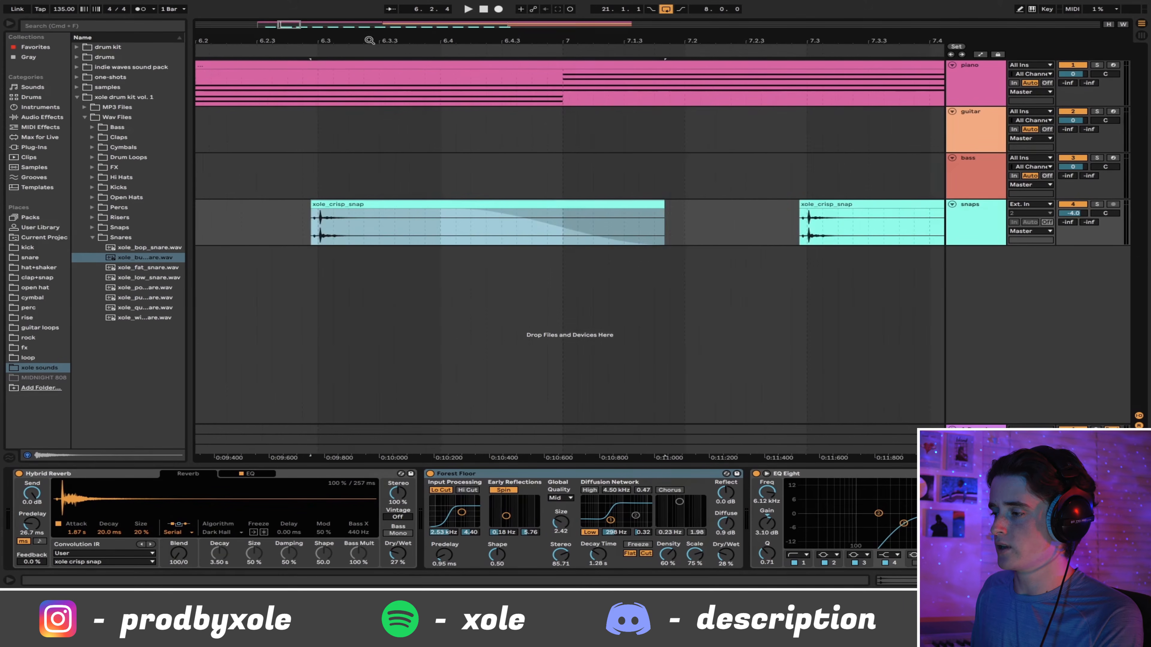
{"action": "left_click_drag", "start_coordinate": [778, 40], "coordinate": [773, 129]}
{"action": "left_click", "coordinate": [709, 206]}
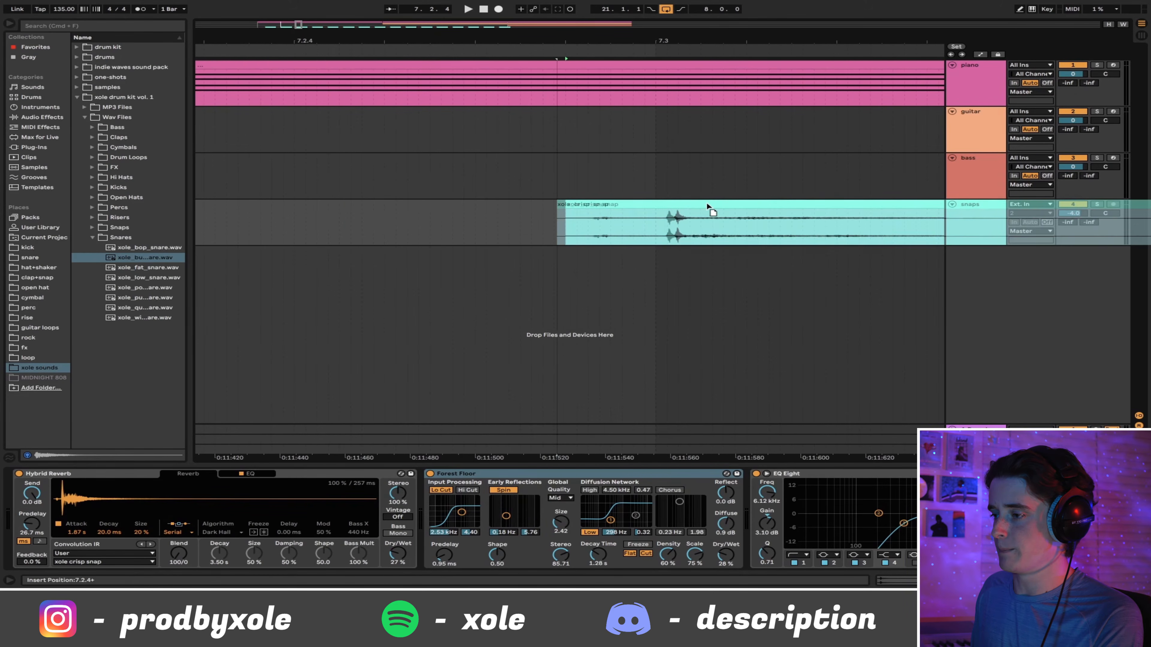
{"action": "left_click_drag", "start_coordinate": [702, 207], "coordinate": [702, 207]}
{"action": "left_click_drag", "start_coordinate": [760, 41], "coordinate": [431, 40]}
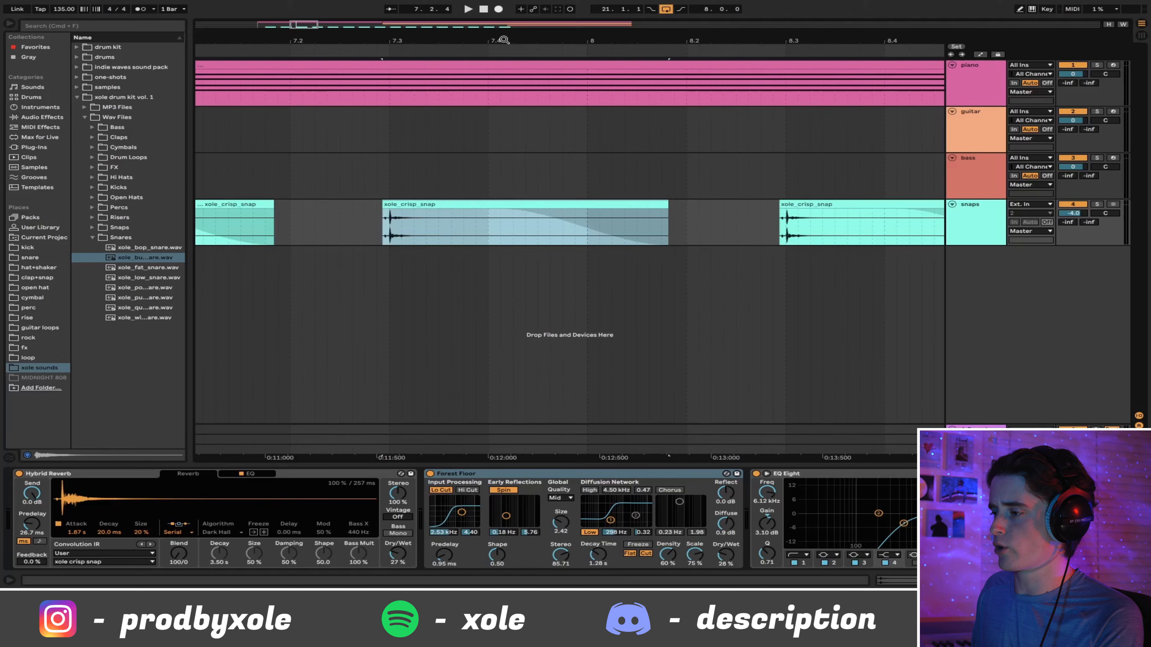
- Nudge the snap clip near 8.3 and the one after it slightly off the beat
{"action": "left_click_drag", "start_coordinate": [789, 40], "coordinate": [789, 119]}
{"action": "left_click_drag", "start_coordinate": [787, 204], "coordinate": [806, 204]}
{"action": "left_click_drag", "start_coordinate": [865, 41], "coordinate": [382, 28]}
{"action": "left_click_drag", "start_coordinate": [683, 37], "coordinate": [669, 158]}
{"action": "left_click_drag", "start_coordinate": [701, 205], "coordinate": [712, 208]}
- Vary the snap clips' gain, setting the first to -2 dB, the second to -1.6 dB and the third to -2.1 dB, and adjust the fourth
{"action": "left_click_drag", "start_coordinate": [327, 24], "coordinate": [829, 222]}
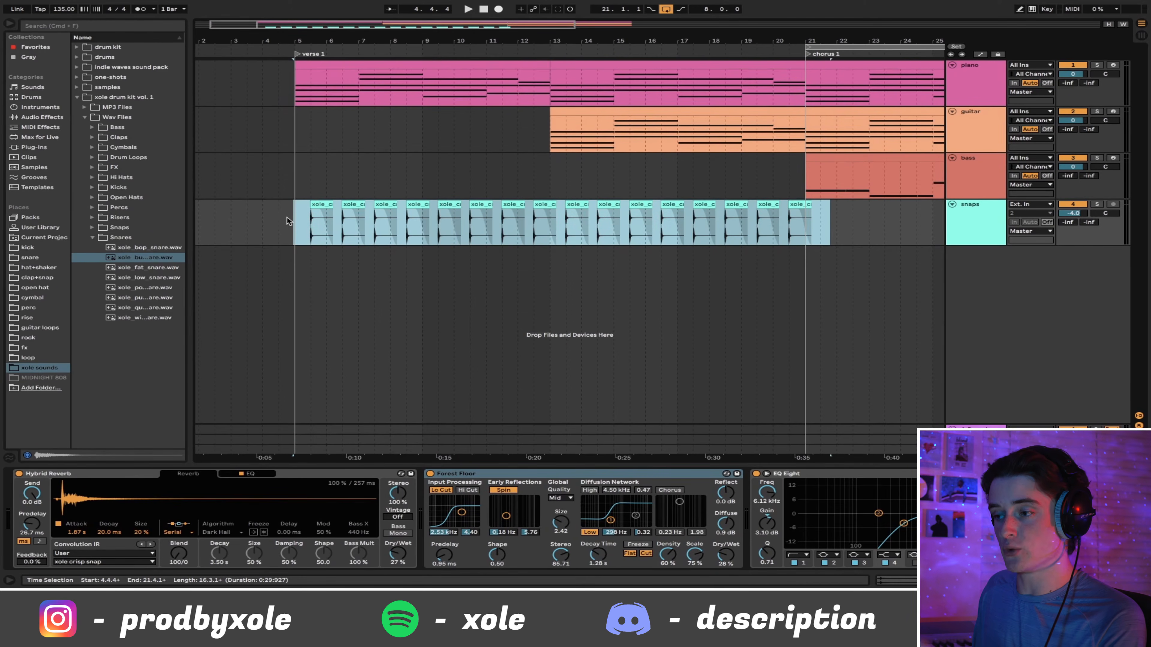
{"action": "left_click", "coordinate": [321, 222]}
{"action": "double_click", "coordinate": [320, 222]}
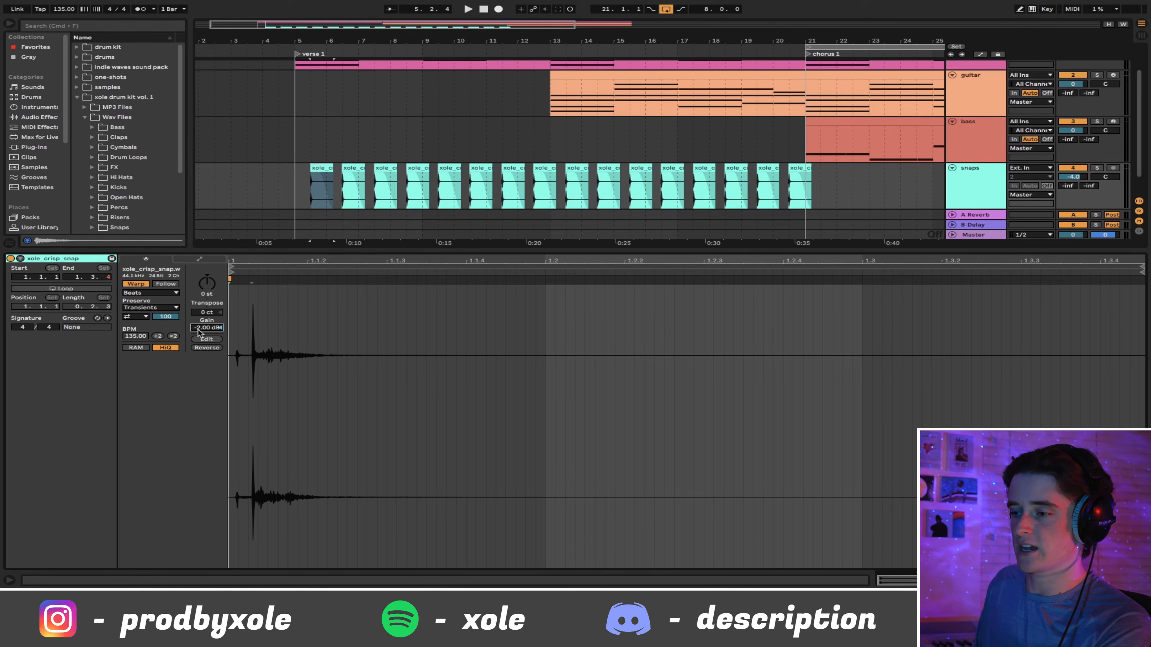
{"action": "key", "text": "Right"}
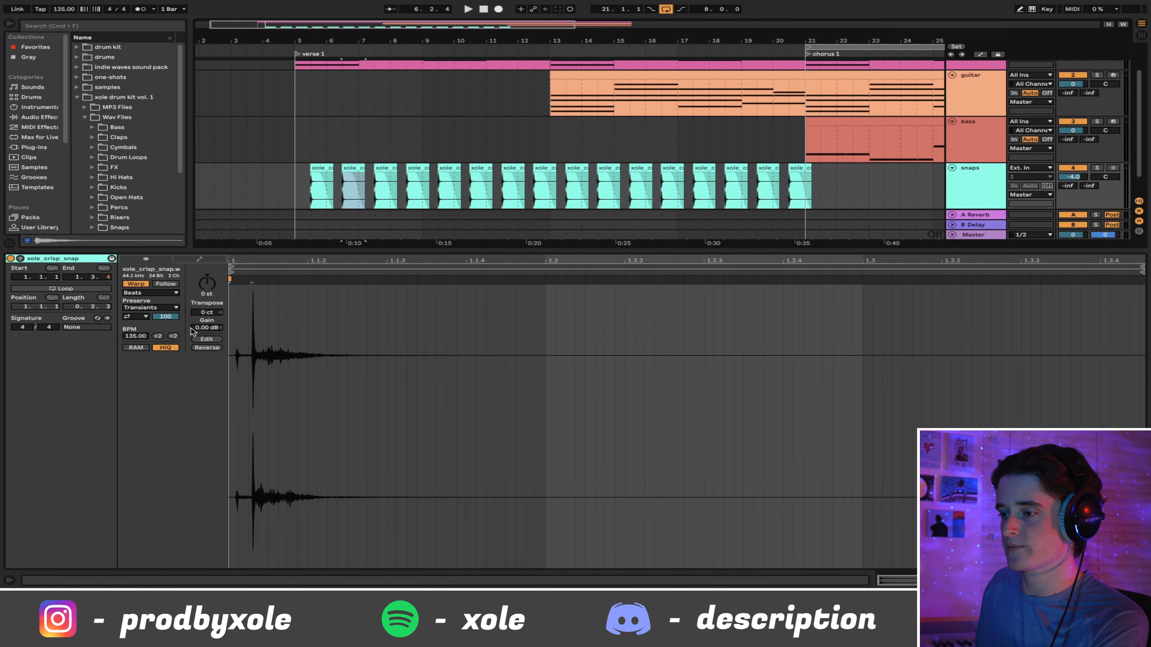
{"action": "left_click", "coordinate": [197, 328]}
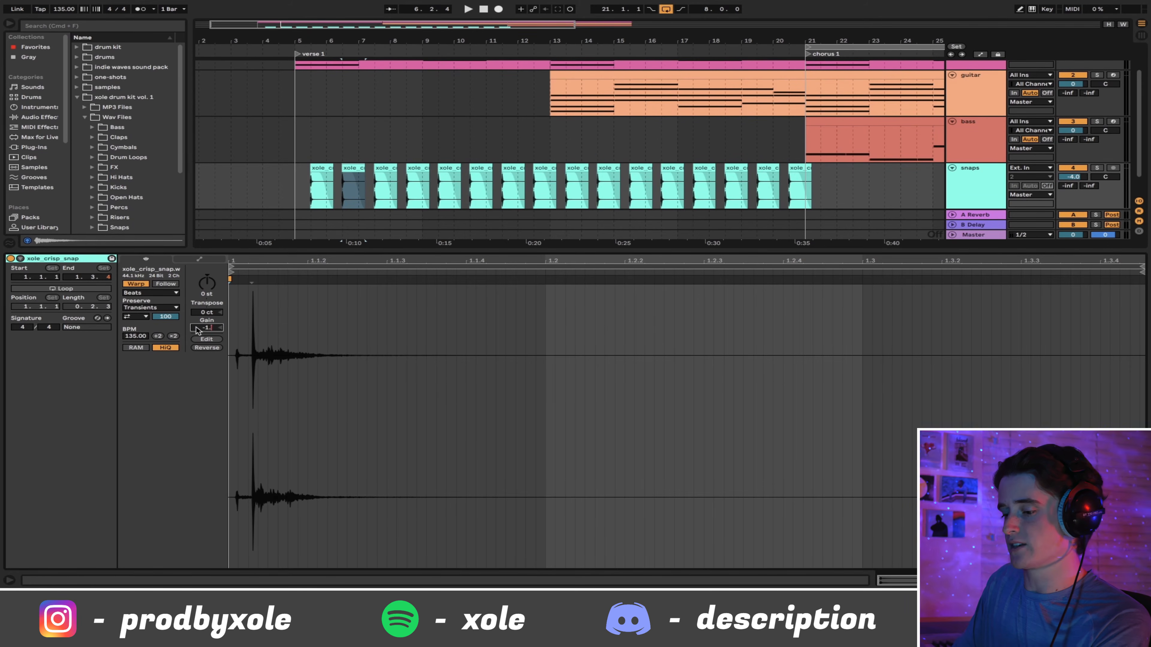
{"action": "key", "text": "Right"}
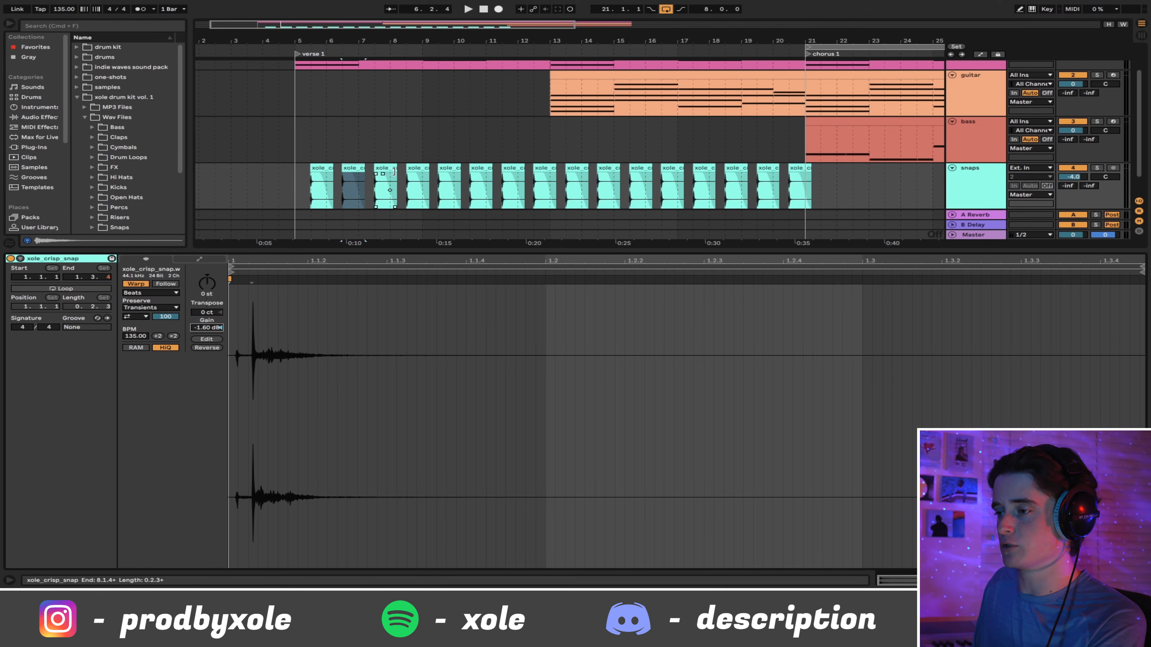
{"action": "left_click", "coordinate": [208, 330]}
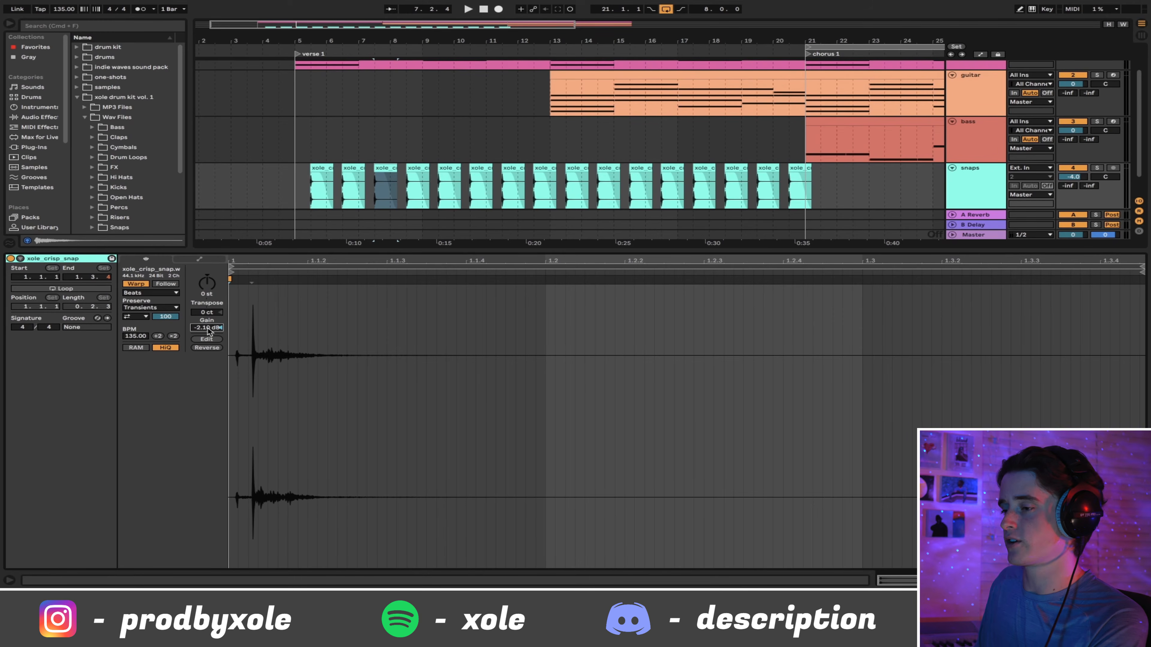
{"action": "key", "text": "Right"}
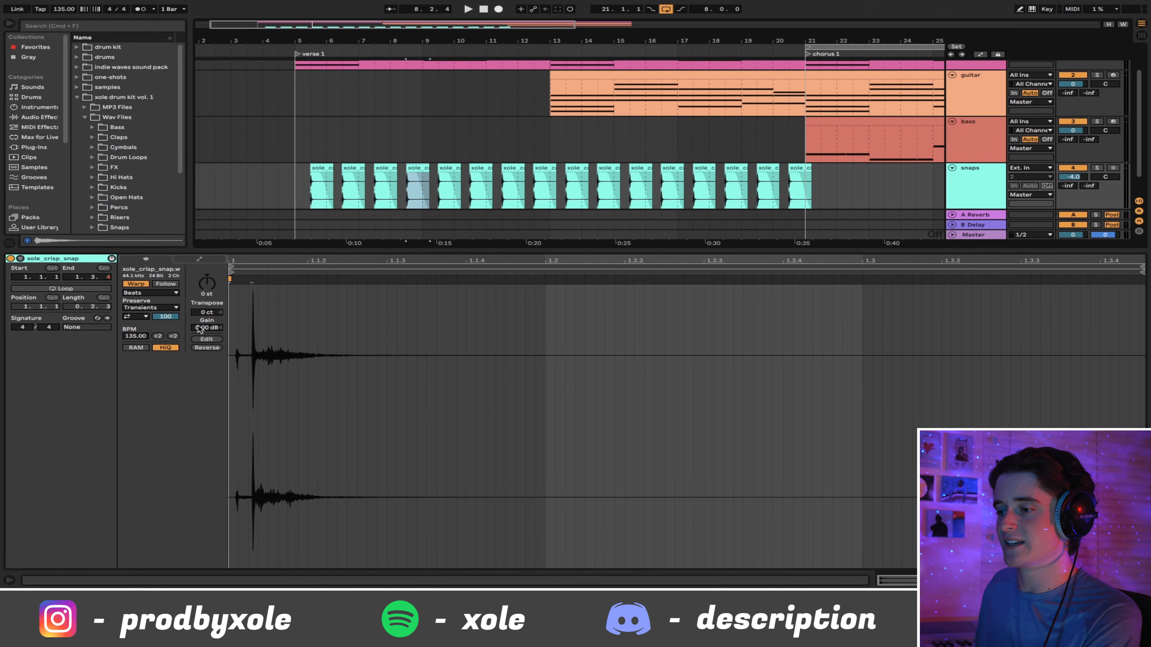
{"action": "left_click", "coordinate": [200, 329]}
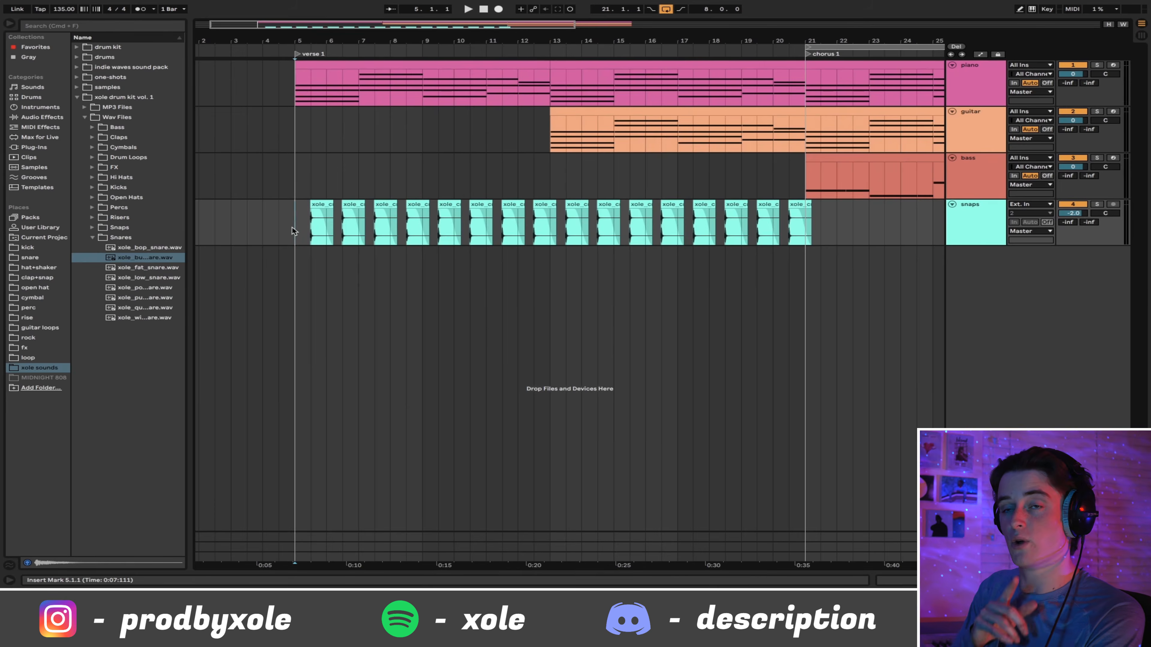
- Play back the verse and insert two audio tracks below the snaps track
{"action": "key", "text": "space"}
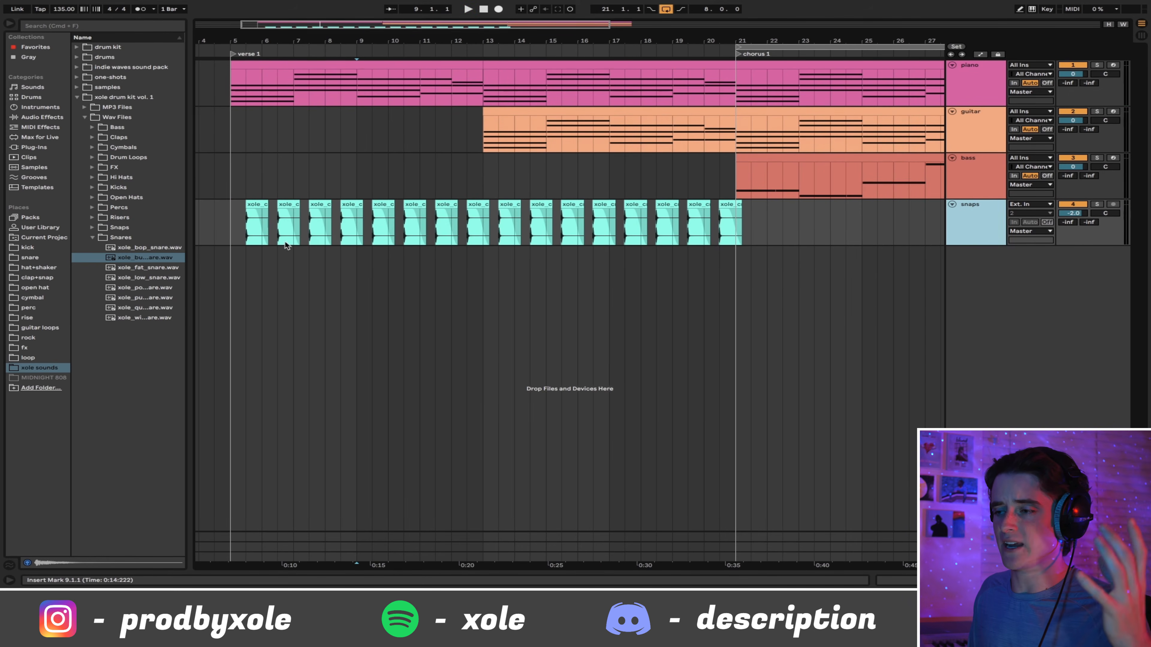
{"action": "left_click_drag", "start_coordinate": [231, 224], "coordinate": [490, 238]}
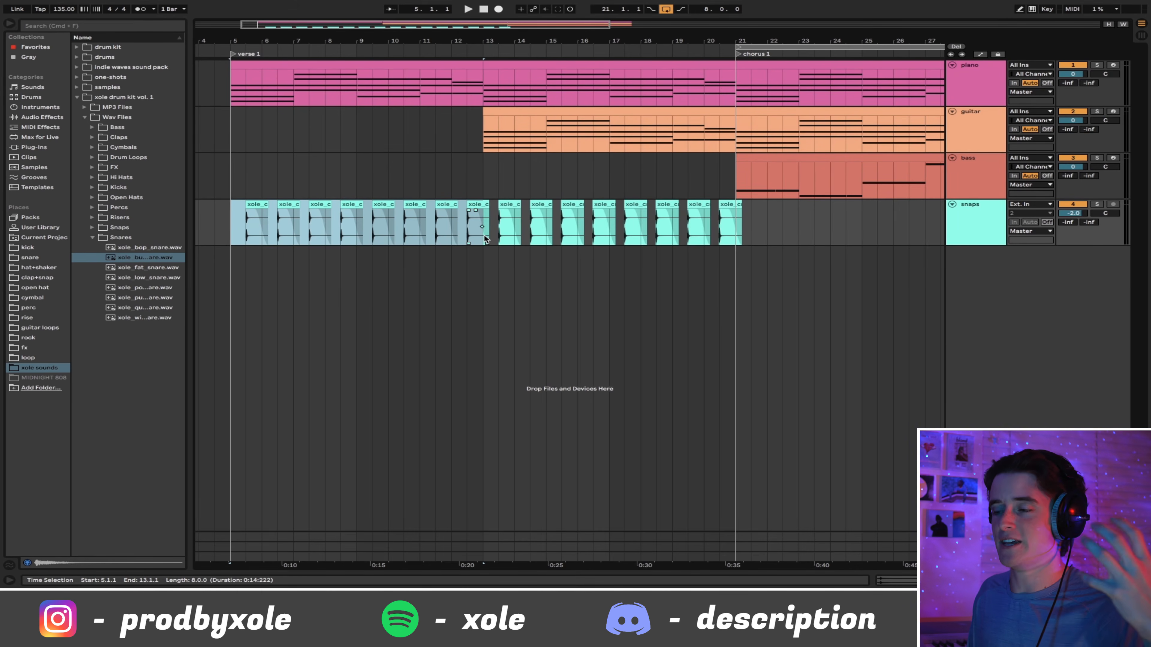
{"action": "right_click", "coordinate": [971, 283]}
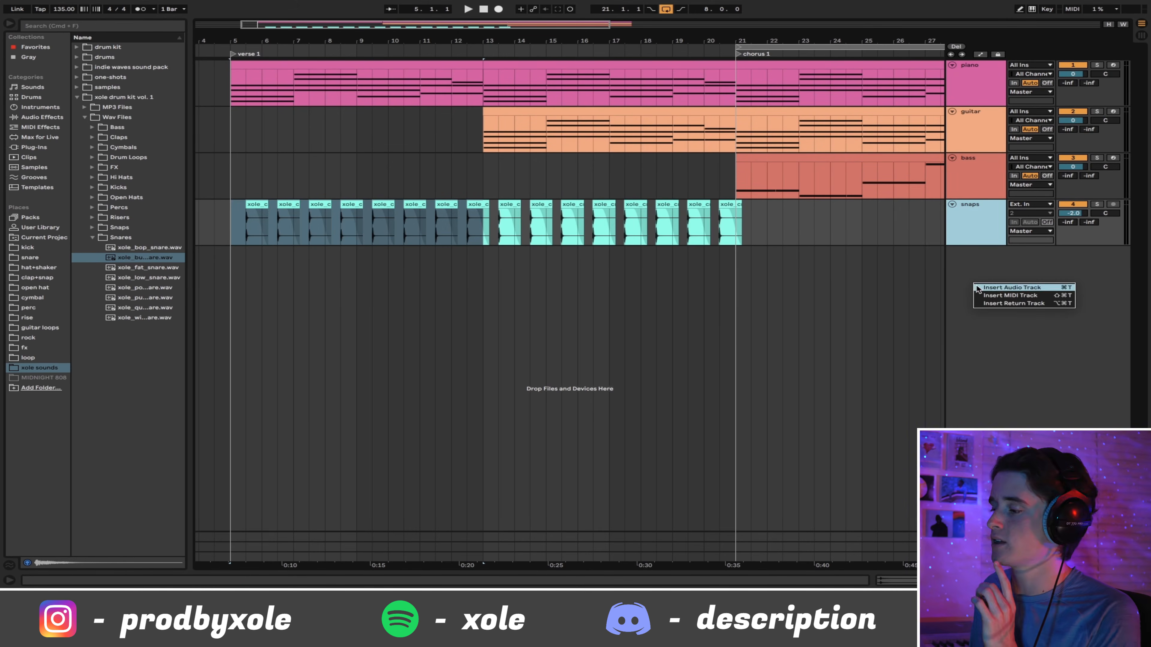
{"action": "left_click", "coordinate": [976, 288]}
{"action": "right_click", "coordinate": [983, 301]}
{"action": "left_click", "coordinate": [987, 305]}
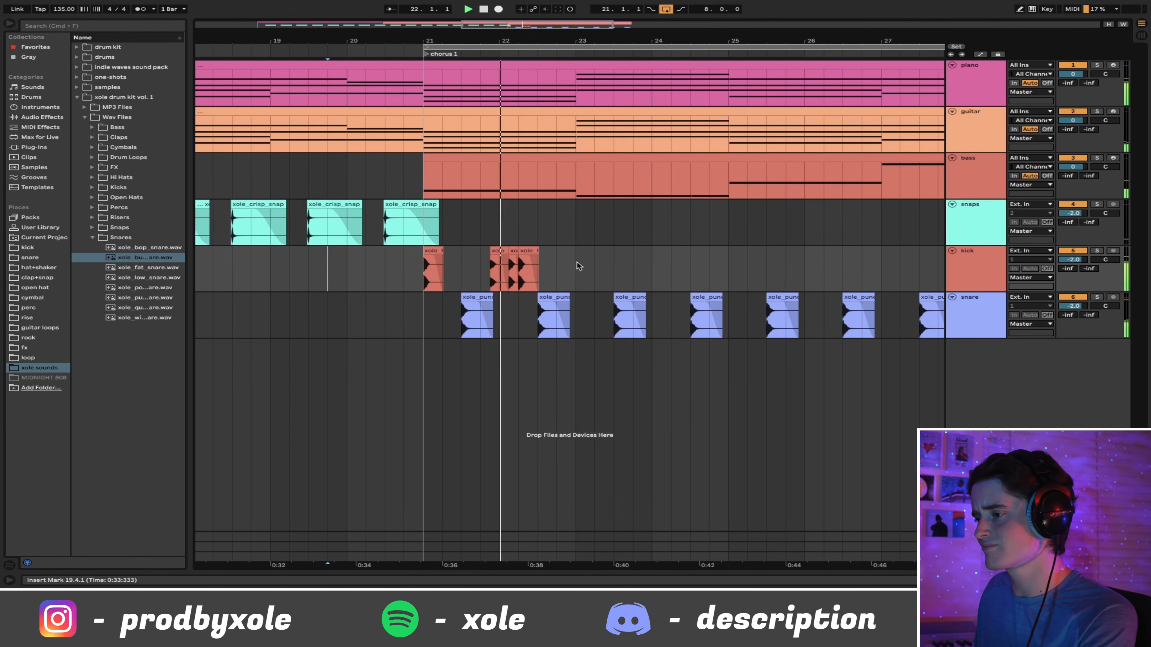
- Duplicate the two-bar kick pattern starting at bar 21 three times so it fills chorus 1 up to bar 29
{"action": "left_click_drag", "start_coordinate": [571, 267], "coordinate": [424, 267]}
{"action": "key", "text": "super+d"}
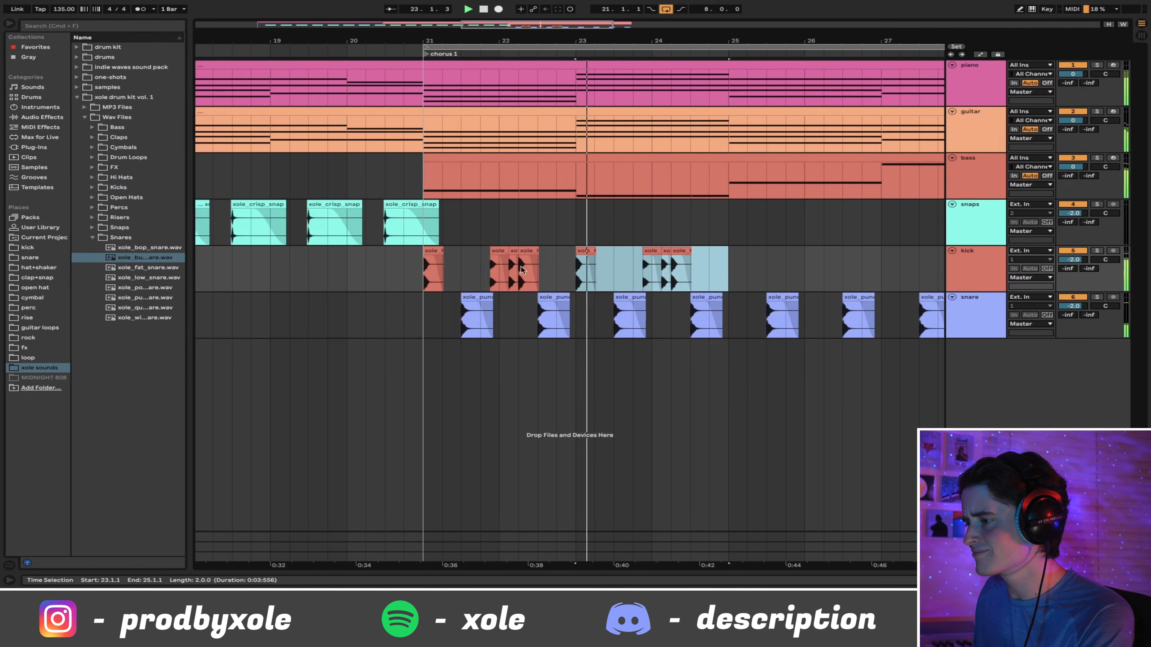
{"action": "key", "text": "super+d"}
{"action": "key", "text": "super+d"}
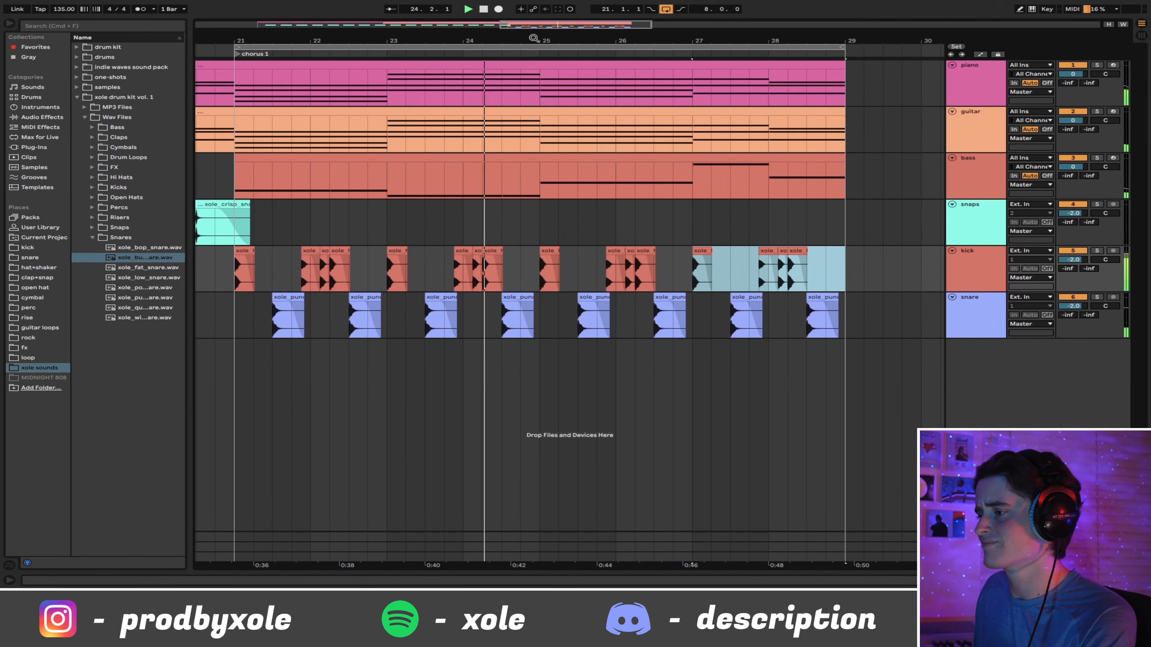
- Move the kick at the start of bar 27 to 27.2 and the kick at the start of bar 23 to 23.2
{"action": "scroll", "coordinate": [506, 242], "scroll_direction": "right", "scroll_amount": 3}
{"action": "scroll", "coordinate": [506, 241], "scroll_direction": "up", "scroll_amount": 3}
{"action": "scroll", "coordinate": [506, 242], "scroll_direction": "right", "scroll_amount": 5}
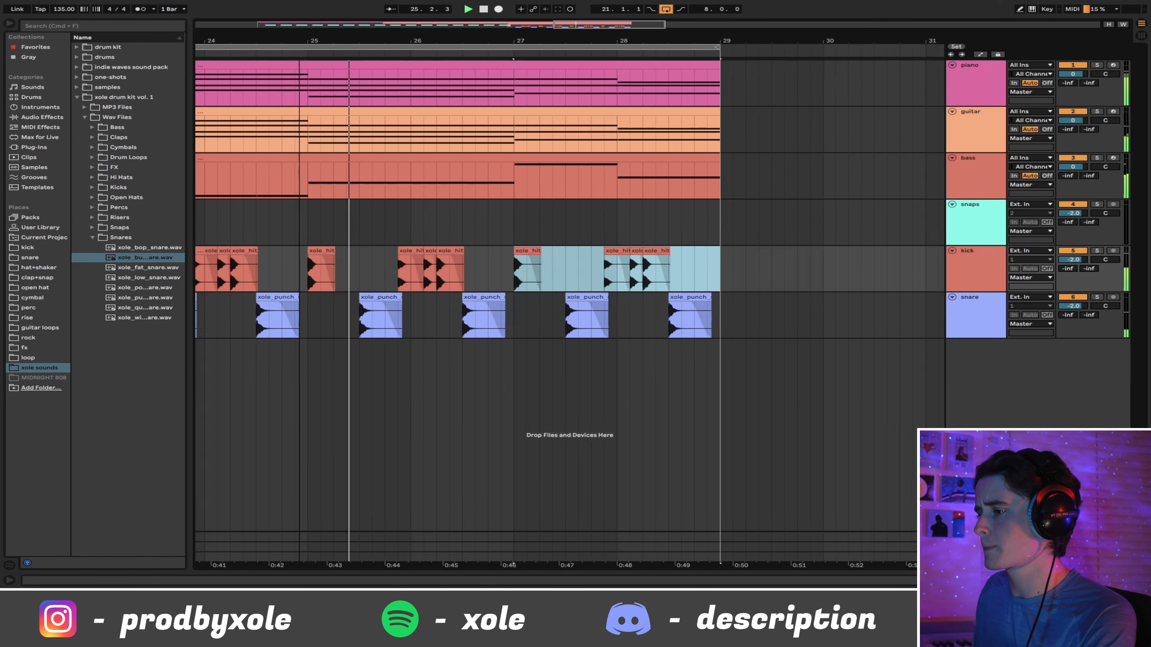
{"action": "left_click_drag", "start_coordinate": [521, 268], "coordinate": [547, 267]}
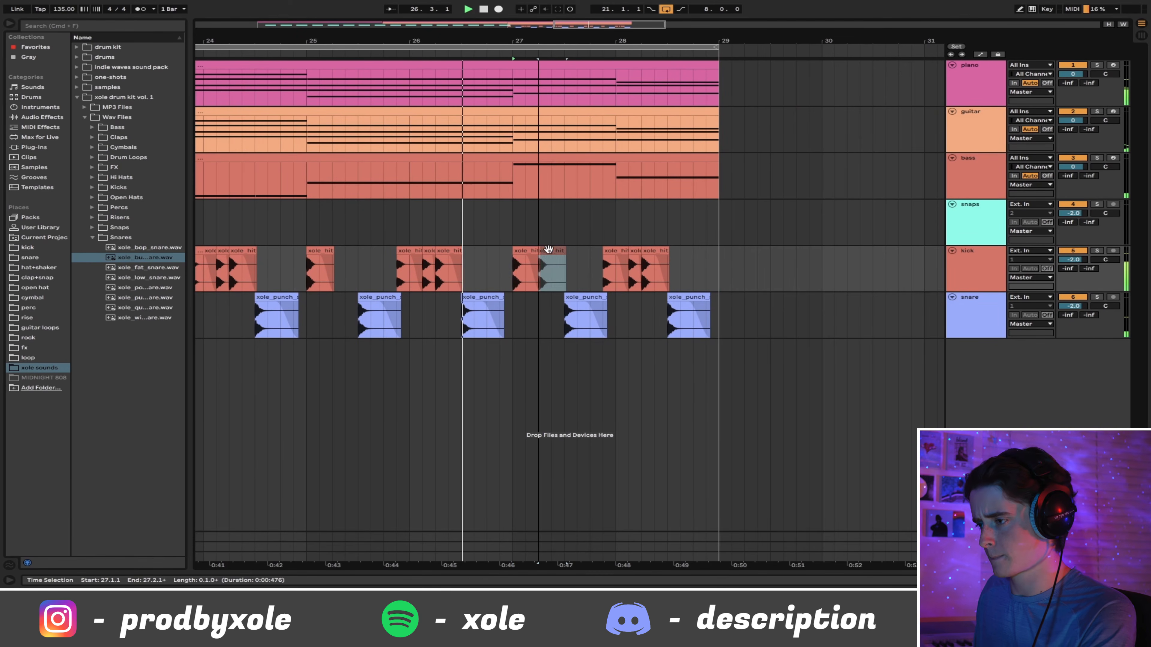
{"action": "left_click_drag", "start_coordinate": [550, 41], "coordinate": [761, 36]}
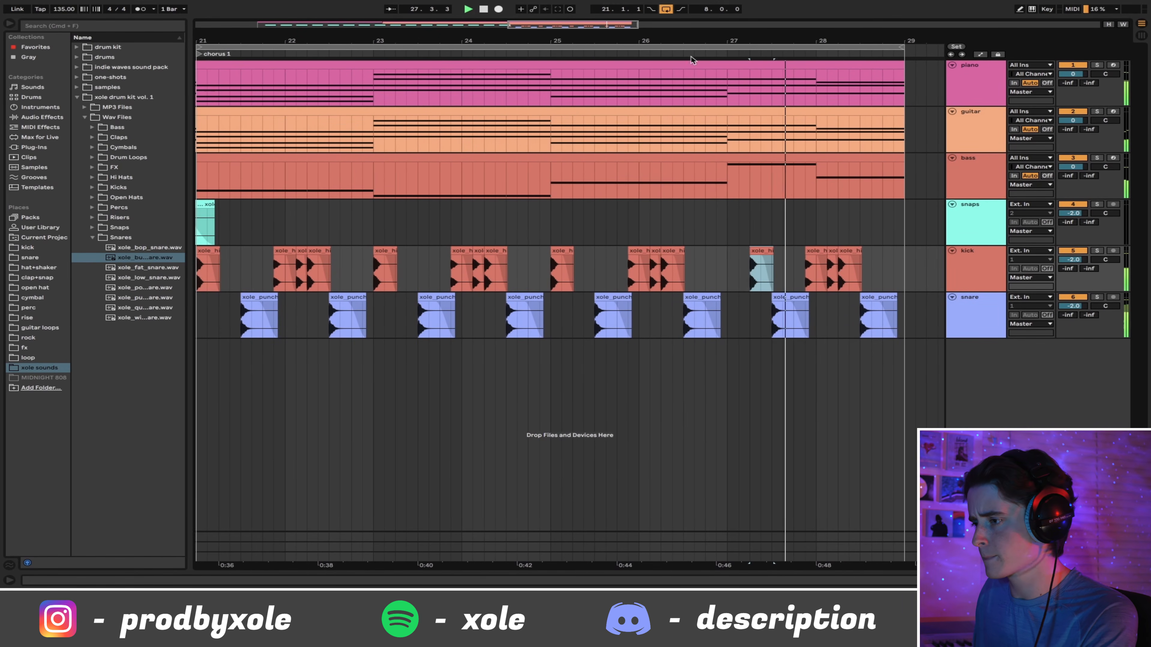
{"action": "left_click_drag", "start_coordinate": [384, 261], "coordinate": [406, 260]}
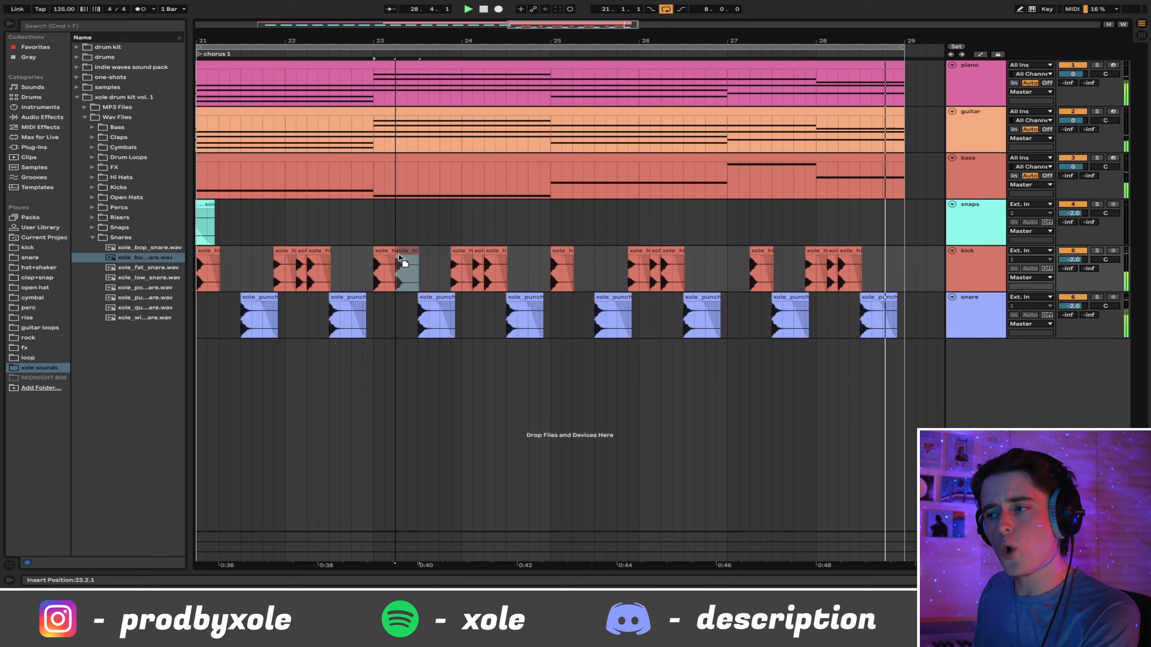
{"action": "double_click", "coordinate": [407, 260]}
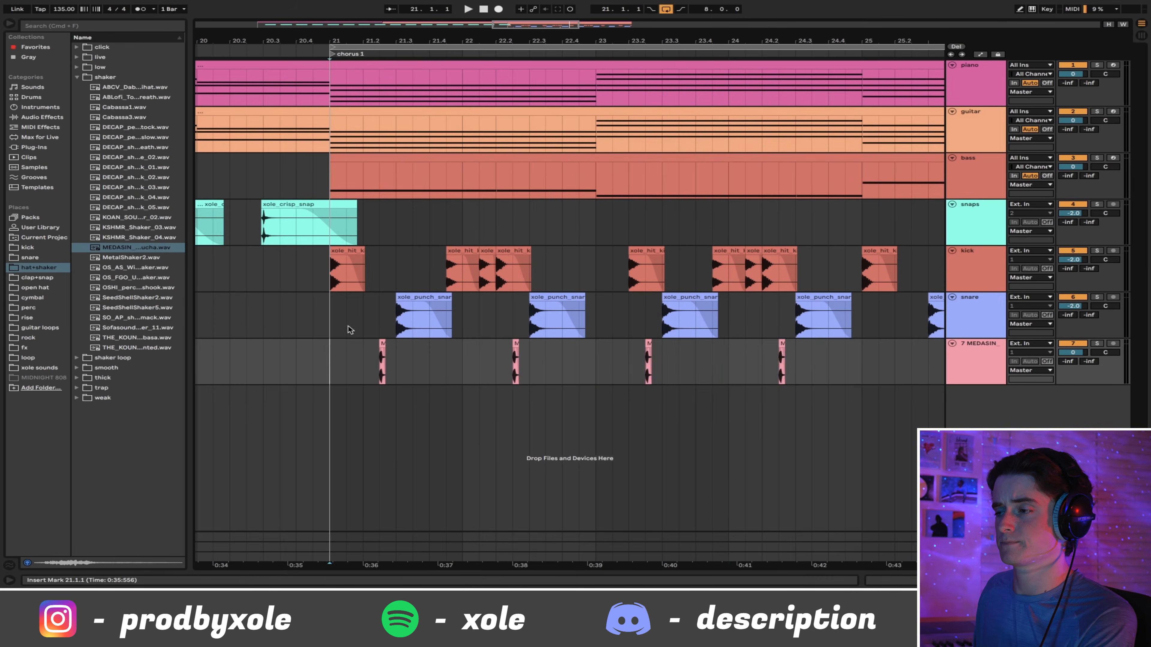
- Duplicate the four-bar MEDASIN shaker pattern at bar 21 so it fills chorus 1 up to bar 29
{"action": "left_click_drag", "start_coordinate": [445, 41], "coordinate": [274, 20]}
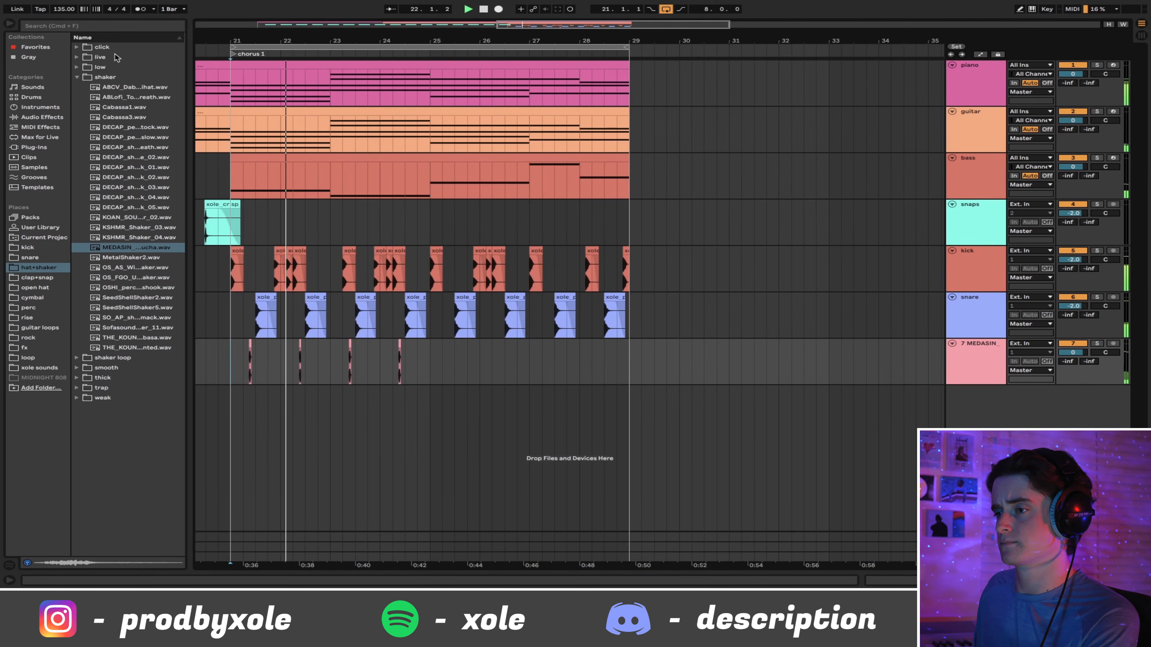
{"action": "left_click", "coordinate": [11, 24]}
{"action": "left_click_drag", "start_coordinate": [255, 360], "coordinate": [55, 358]}
{"action": "key", "text": "ctrl+d"}
- Transpose the eight shaker clips by -1 st and -22 ct and return to the track's device view
{"action": "left_click_drag", "start_coordinate": [290, 41], "coordinate": [621, 57]}
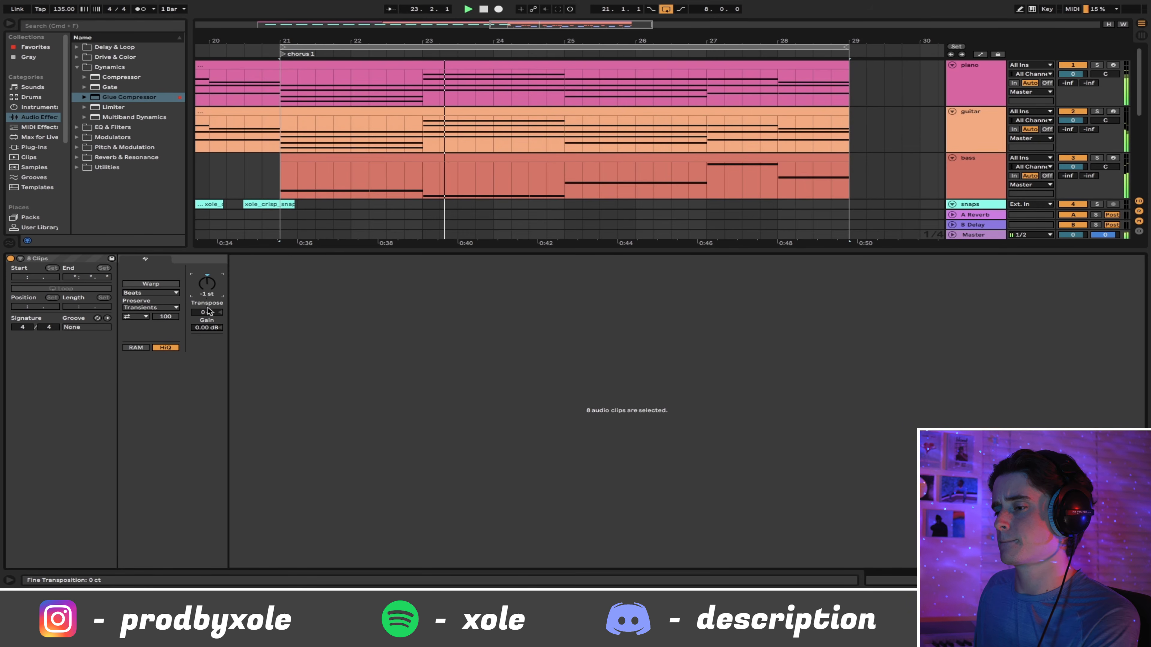
{"action": "left_click_drag", "start_coordinate": [208, 314], "coordinate": [208, 319]}
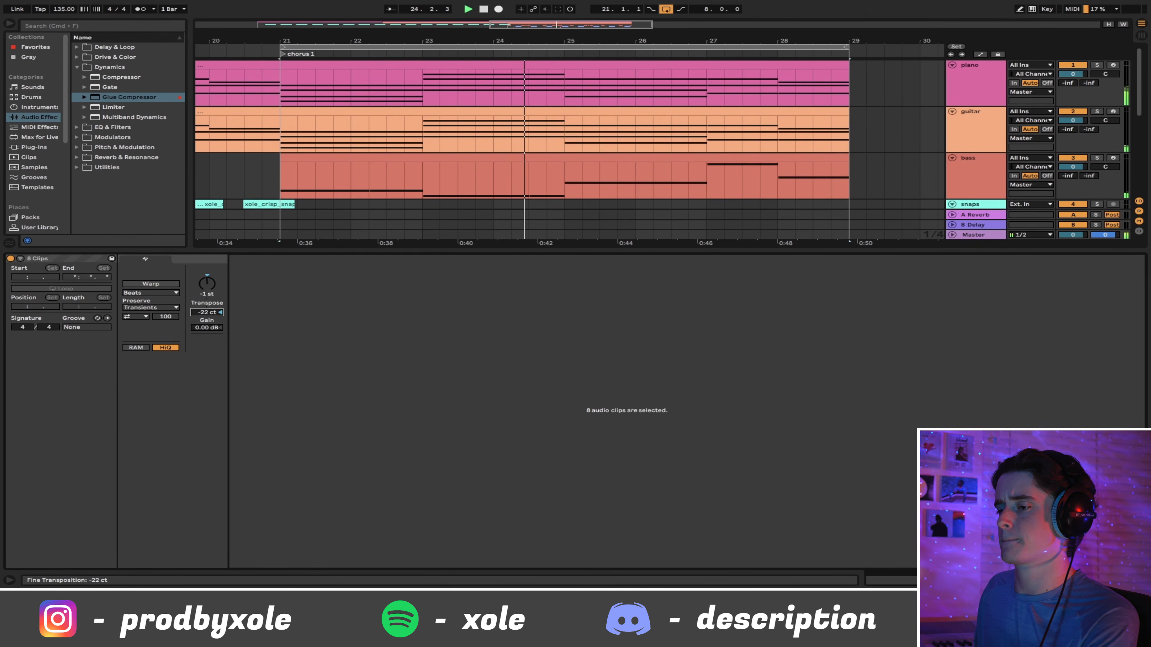
{"action": "key", "text": "shift+Tab"}
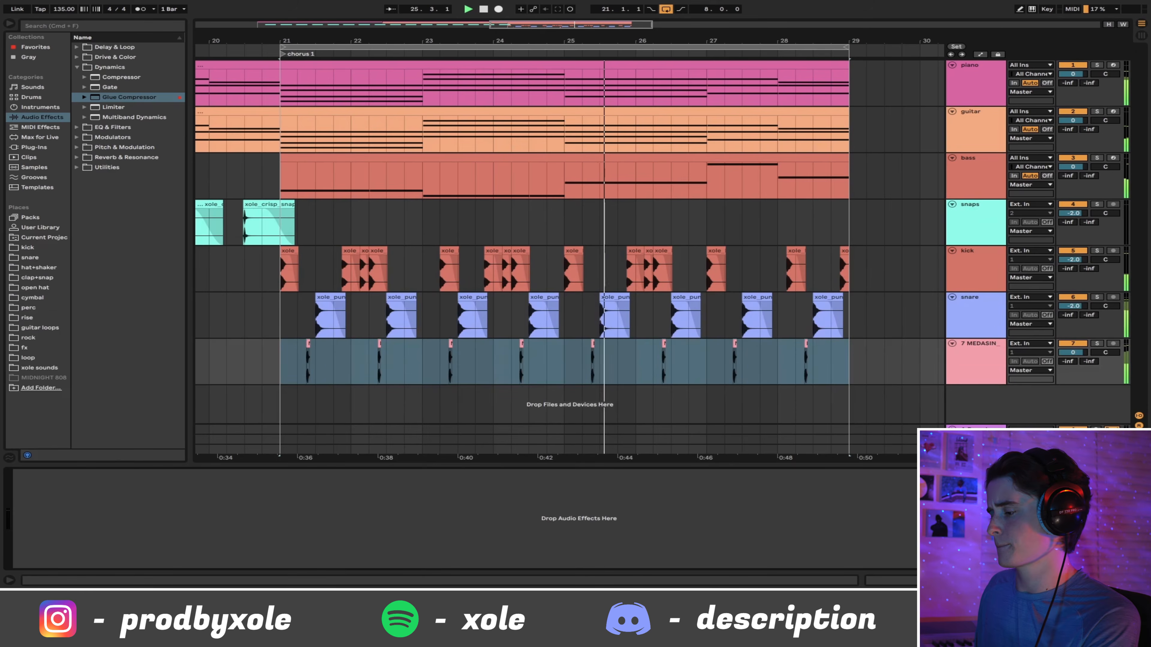
- Duplicate the two-bar closed-hat pattern at bar 21 on the hat 1 track three times so it fills chorus 1 up to bar 29
{"action": "key", "text": "Up"}
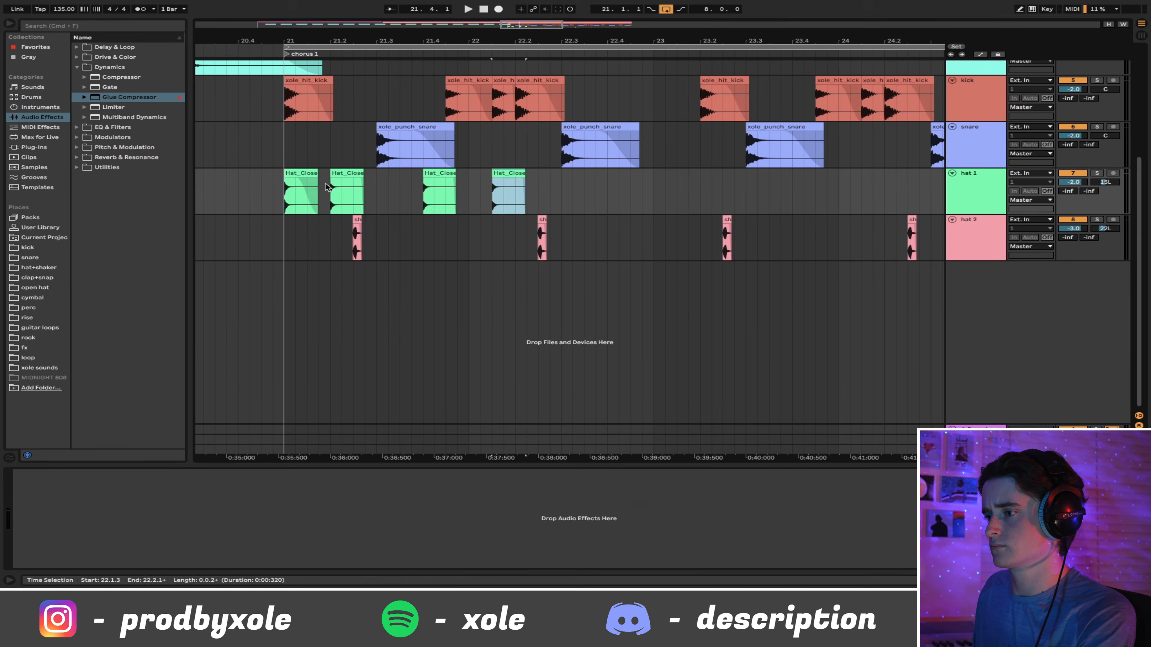
{"action": "left_click", "coordinate": [303, 173]}
{"action": "left_click_drag", "start_coordinate": [653, 188], "coordinate": [286, 189]}
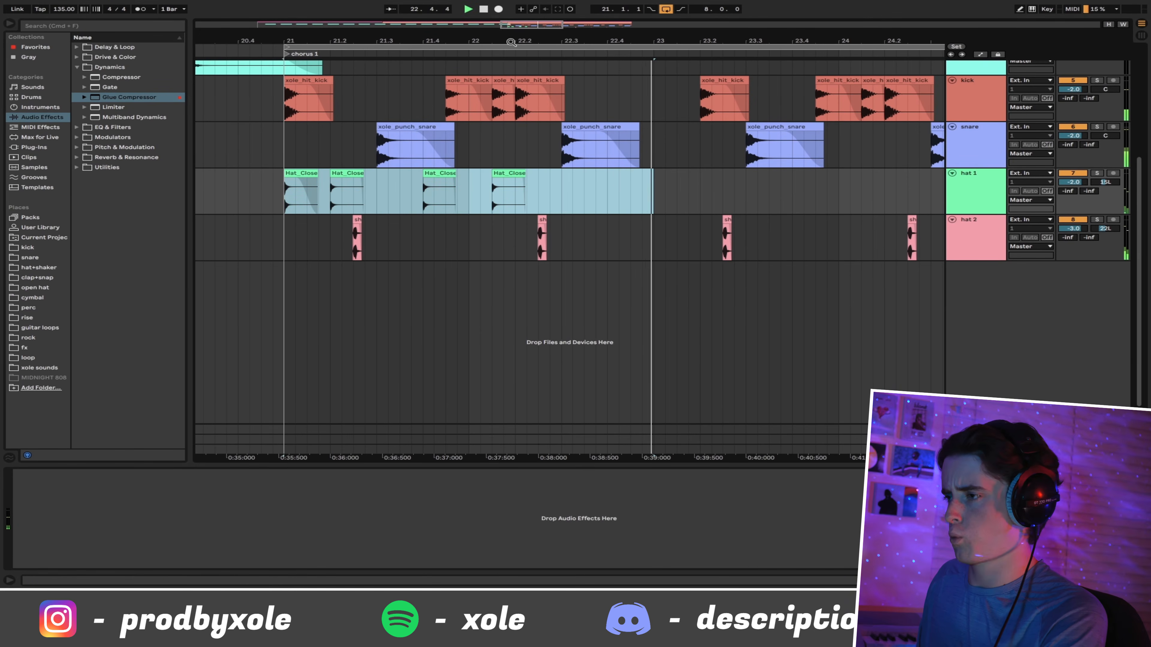
{"action": "key", "text": "minus"}
{"action": "key", "text": "minus"}
{"action": "key", "text": "super+d"}
{"action": "key", "text": "super+d"}
{"action": "key", "text": "super+d"}
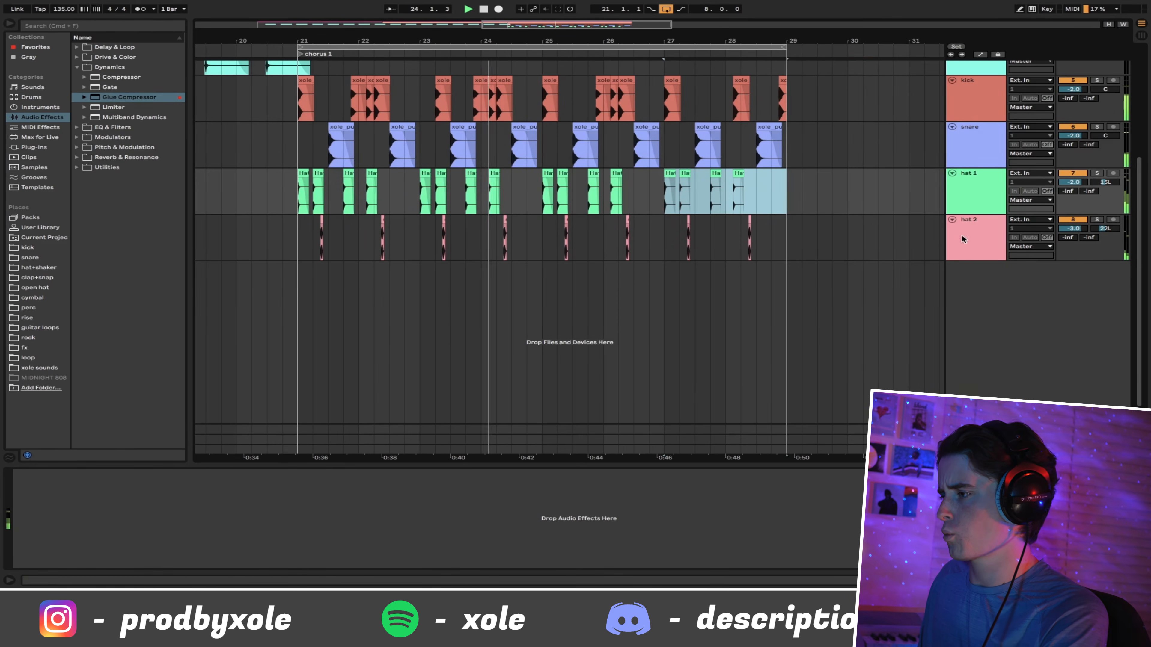
- Copy the Small Room reverb and EQ Eight from the hat 2 track onto the hat 1 track
{"action": "left_click", "coordinate": [966, 239]}
{"action": "left_click", "coordinate": [393, 473]}
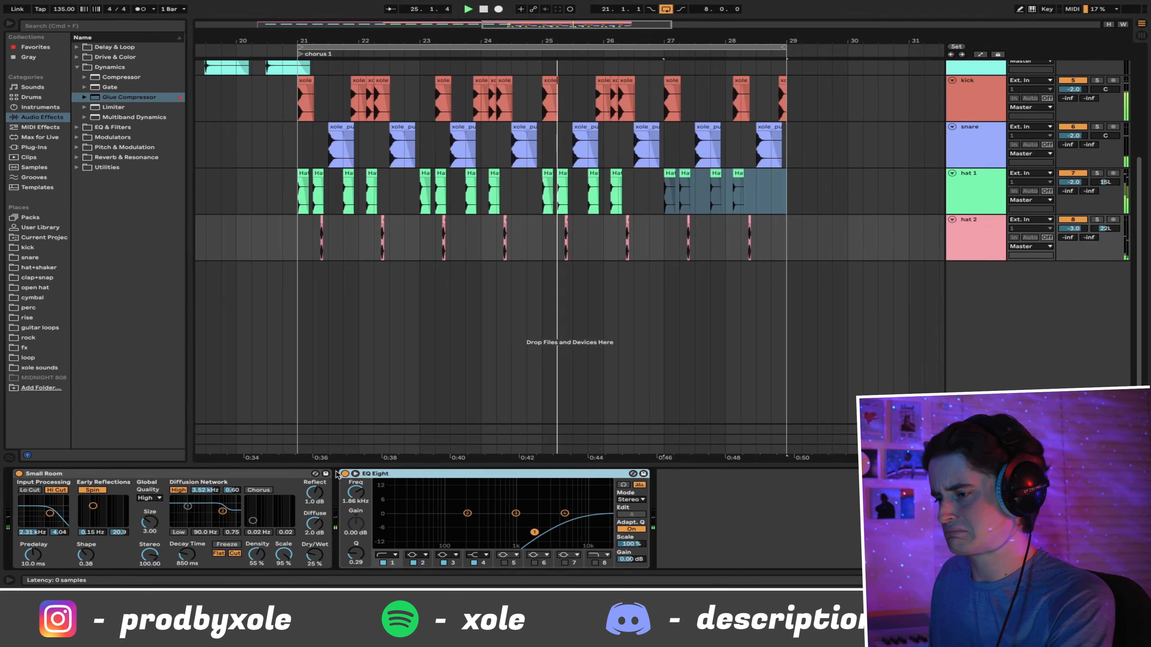
{"action": "left_click", "coordinate": [250, 474], "text": "shift"}
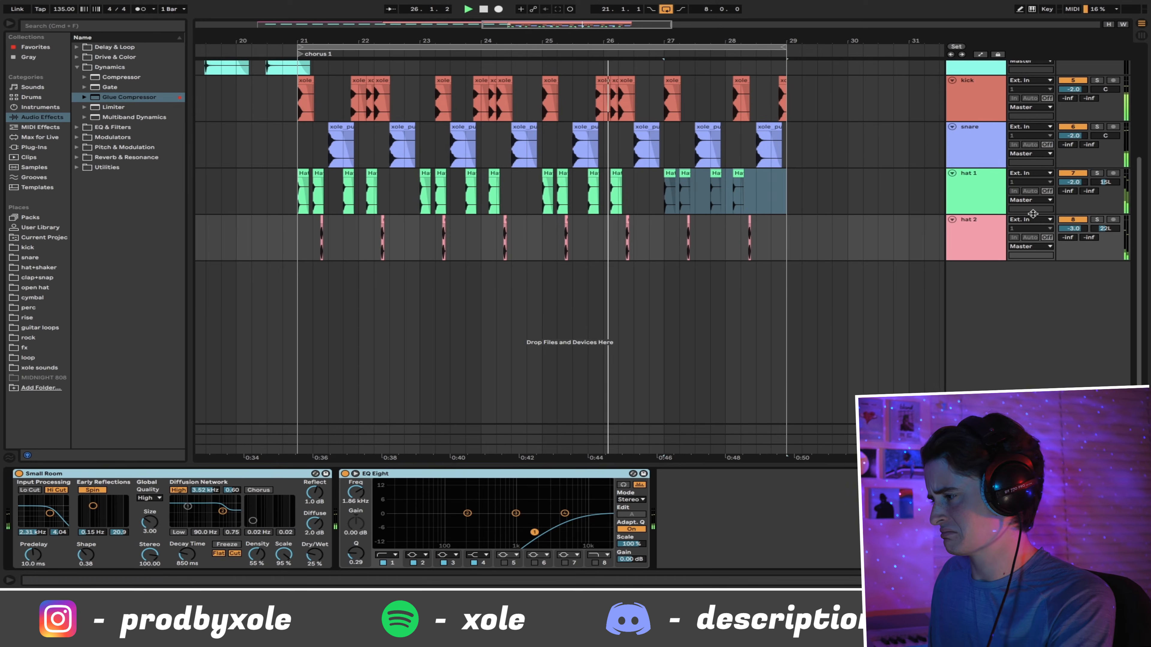
{"action": "left_click", "coordinate": [971, 194]}
{"action": "left_click", "coordinate": [612, 487]}
{"action": "key", "text": "super+v"}
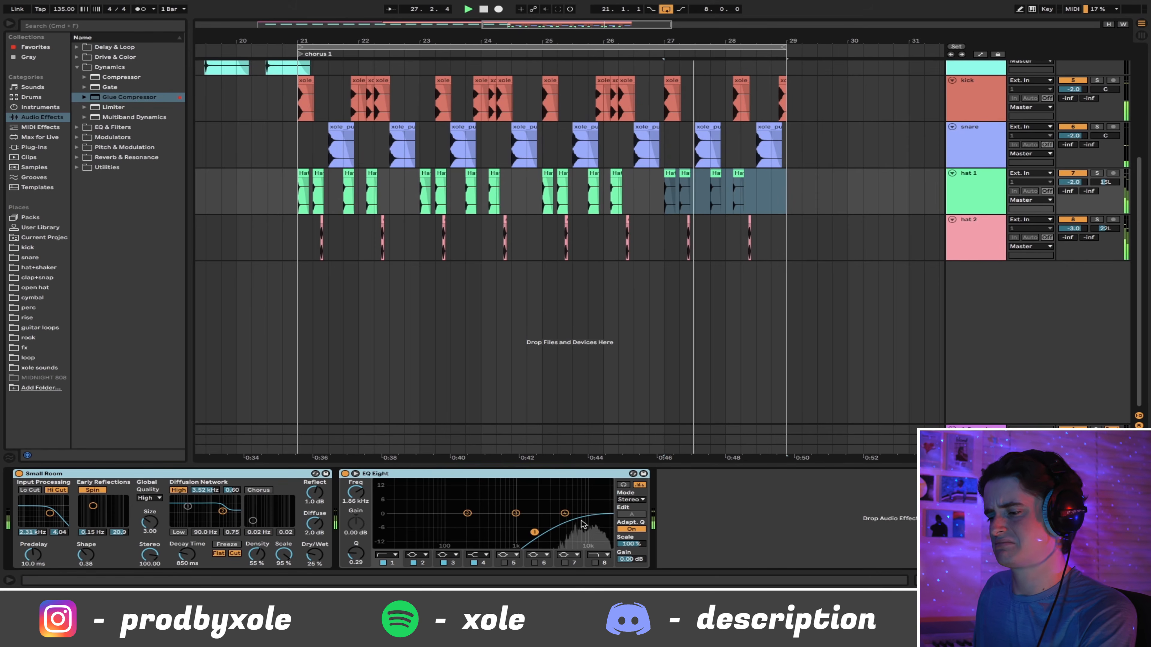
- Adjust hat 1's effects: cut about 4.83 dB at 5.87 kHz in EQ Eight, and set Small Room's high filter to 2.37 kHz and decay to 541 ms
{"action": "left_click_drag", "start_coordinate": [534, 532], "coordinate": [569, 523]}
{"action": "left_click_drag", "start_coordinate": [222, 511], "coordinate": [159, 562]}
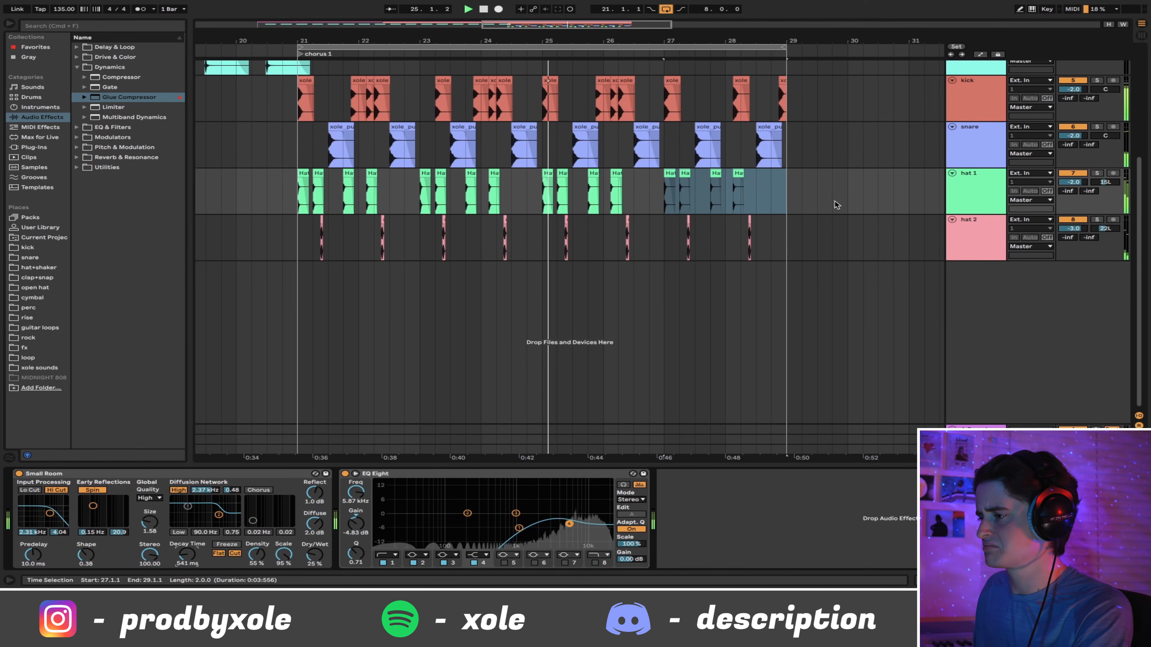
{"action": "left_click", "coordinate": [1087, 358]}
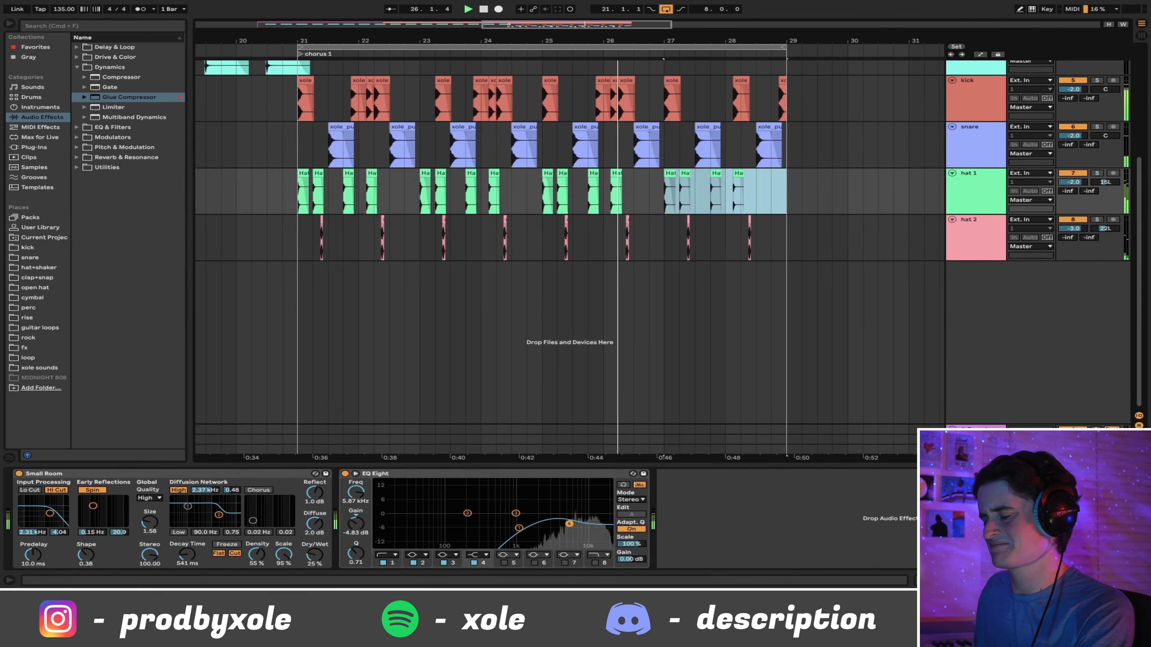
- Duplicate the piano track and delete the clips from the copy
{"action": "scroll", "coordinate": [566, 273], "scroll_direction": "up", "scroll_amount": 5}
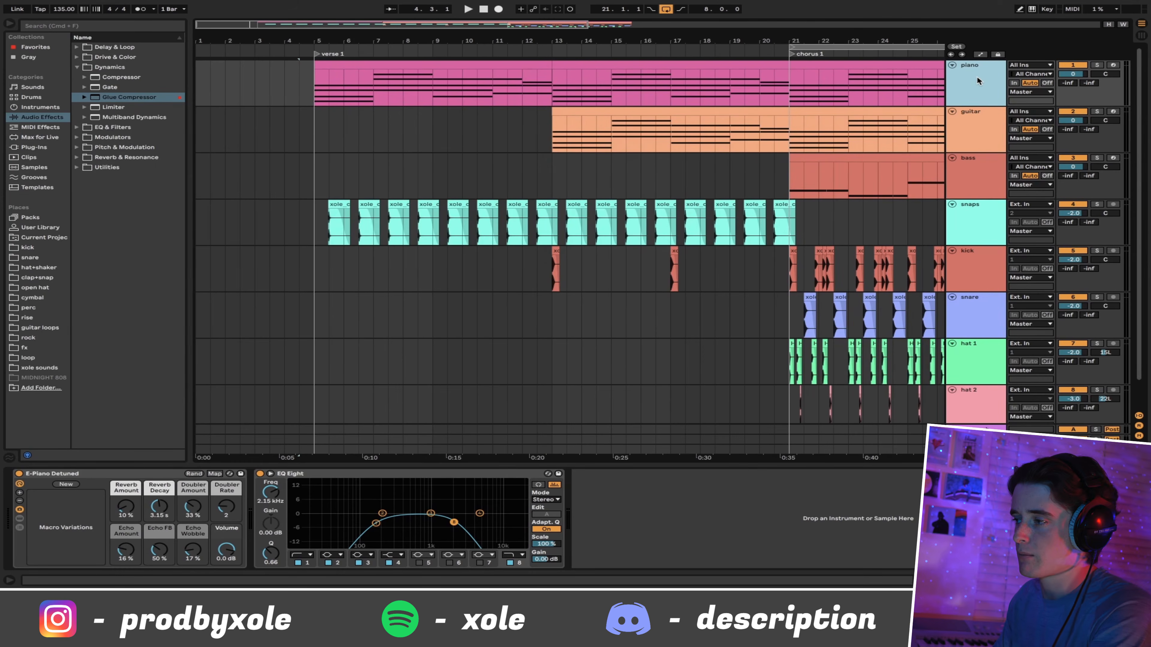
{"action": "key", "text": "super+d"}
{"action": "left_click_drag", "start_coordinate": [518, 42], "coordinate": [351, 28]}
{"action": "left_click", "coordinate": [669, 149]}
{"action": "key", "text": "Delete"}
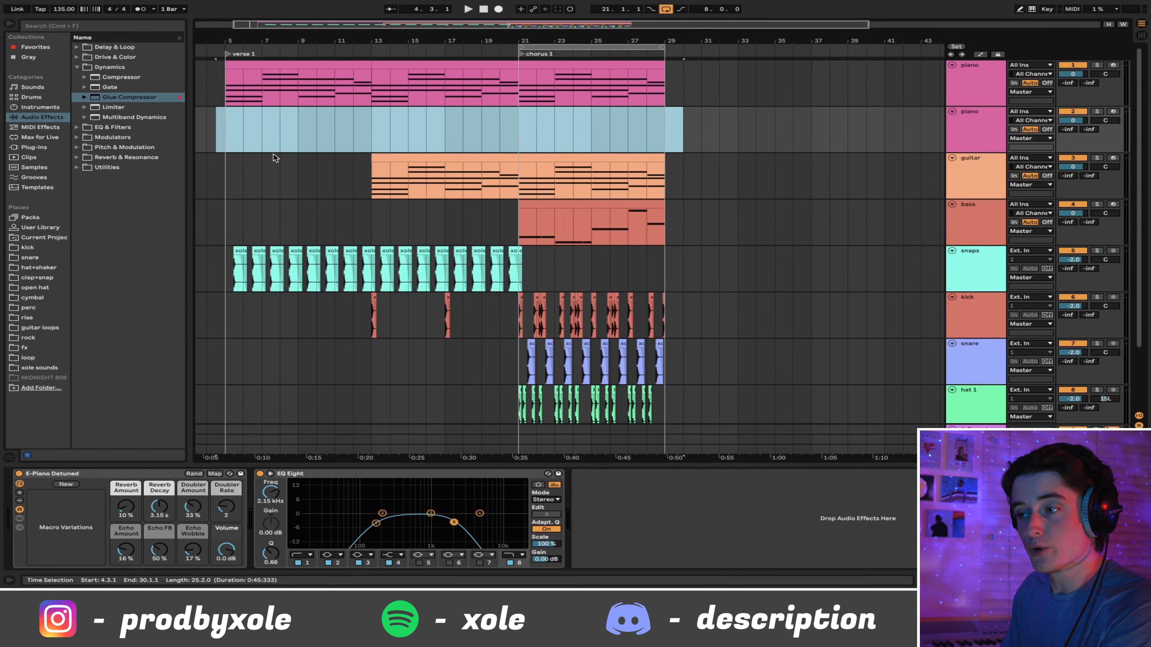
- Switch off the high-cut filter, band 8, in the EQ Eight on the duplicated piano track
{"action": "left_click", "coordinate": [202, 133]}
{"action": "left_click_drag", "start_coordinate": [233, 43], "coordinate": [275, 107]}
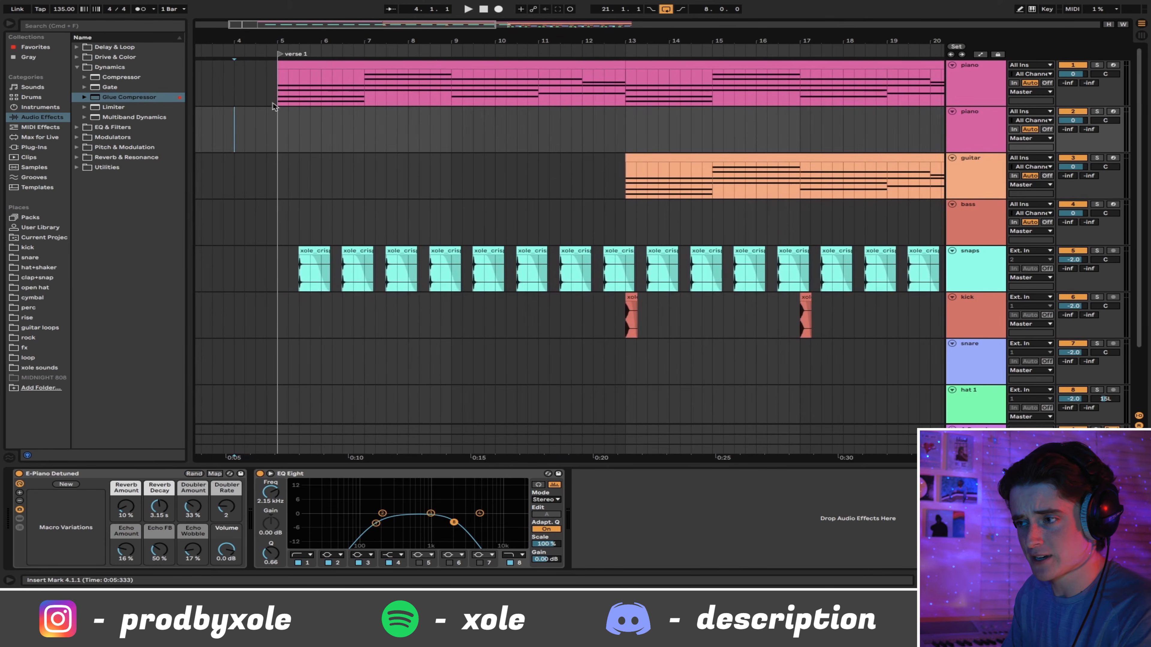
{"action": "left_click", "coordinate": [963, 135]}
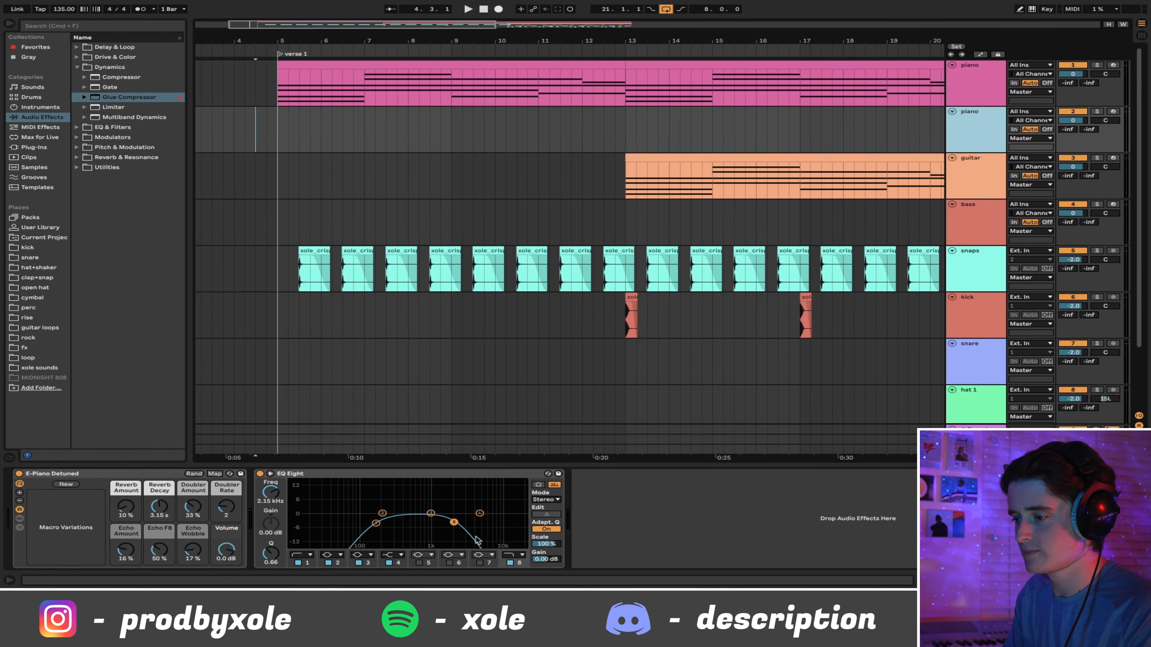
{"action": "left_click", "coordinate": [510, 563]}
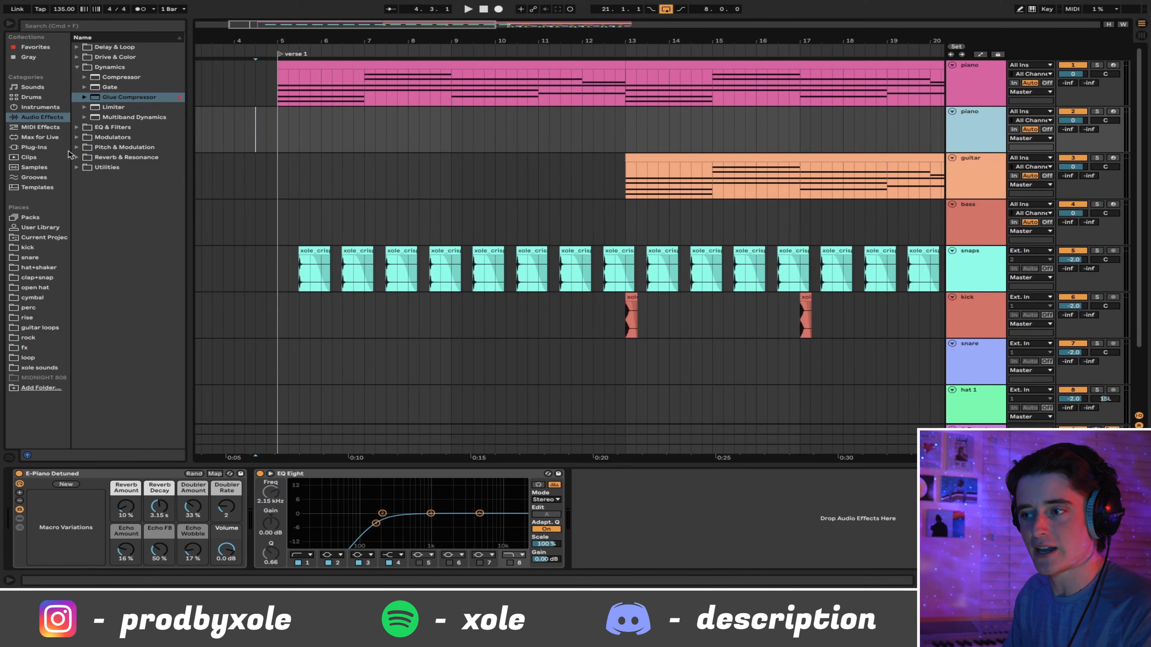
- Audition Synth Lead instrument presets and replace the duplicated track's E-Piano Detuned with Basic Wind Lead
{"action": "left_click", "coordinate": [32, 107]}
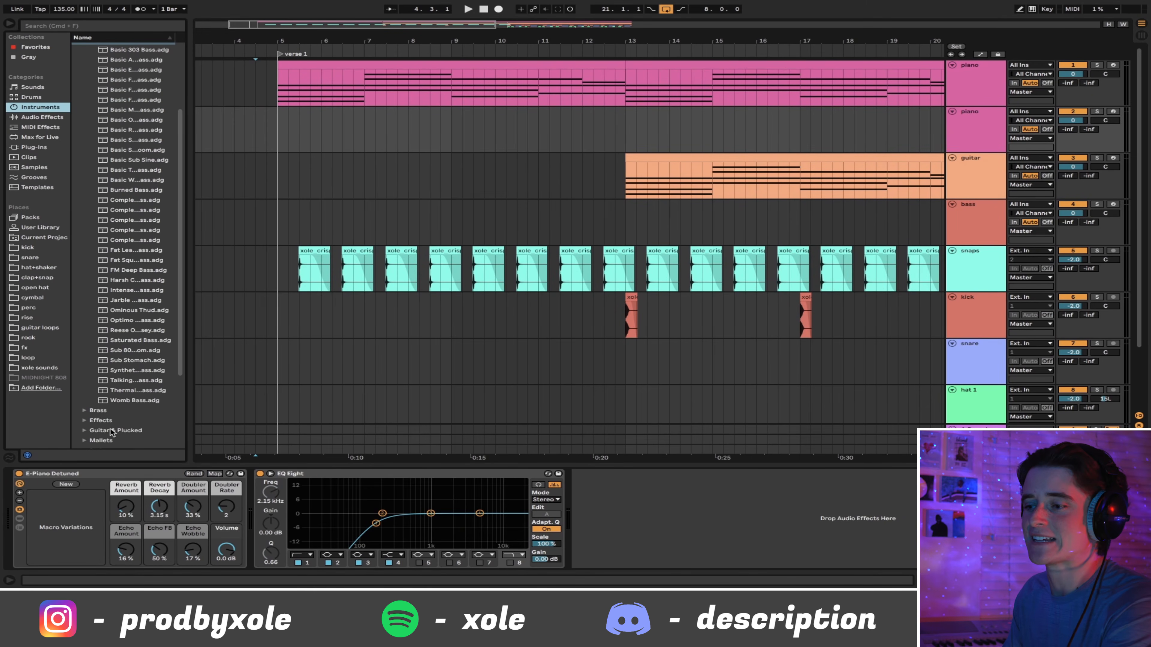
{"action": "scroll", "coordinate": [115, 426], "scroll_direction": "down", "scroll_amount": 5}
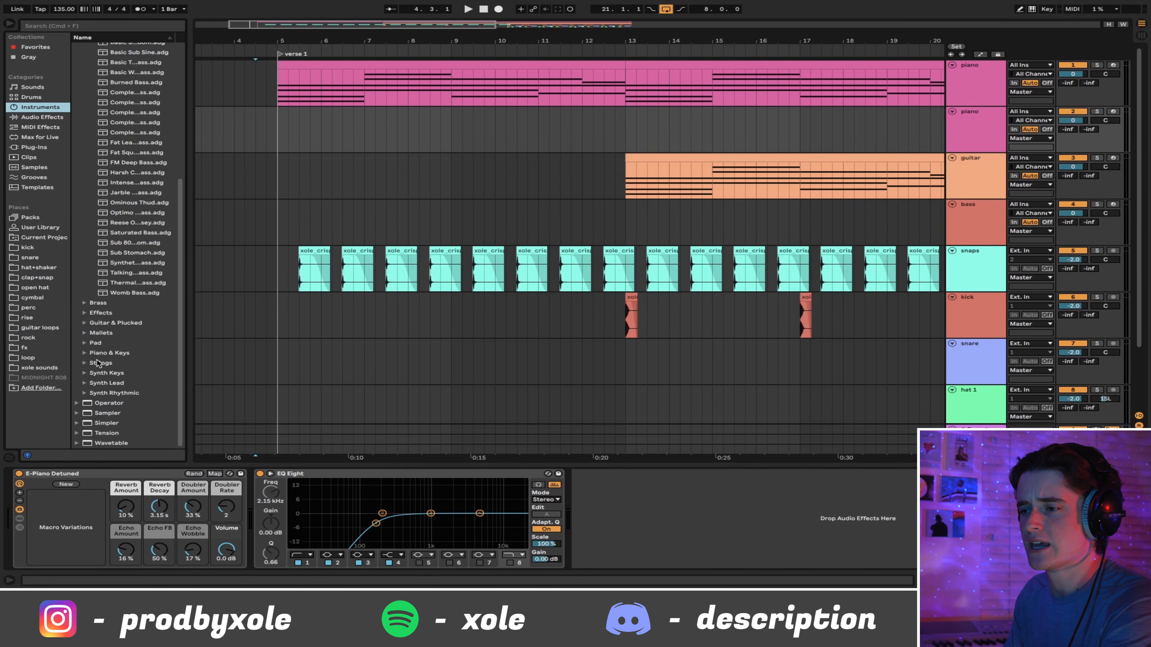
{"action": "left_click", "coordinate": [84, 383]}
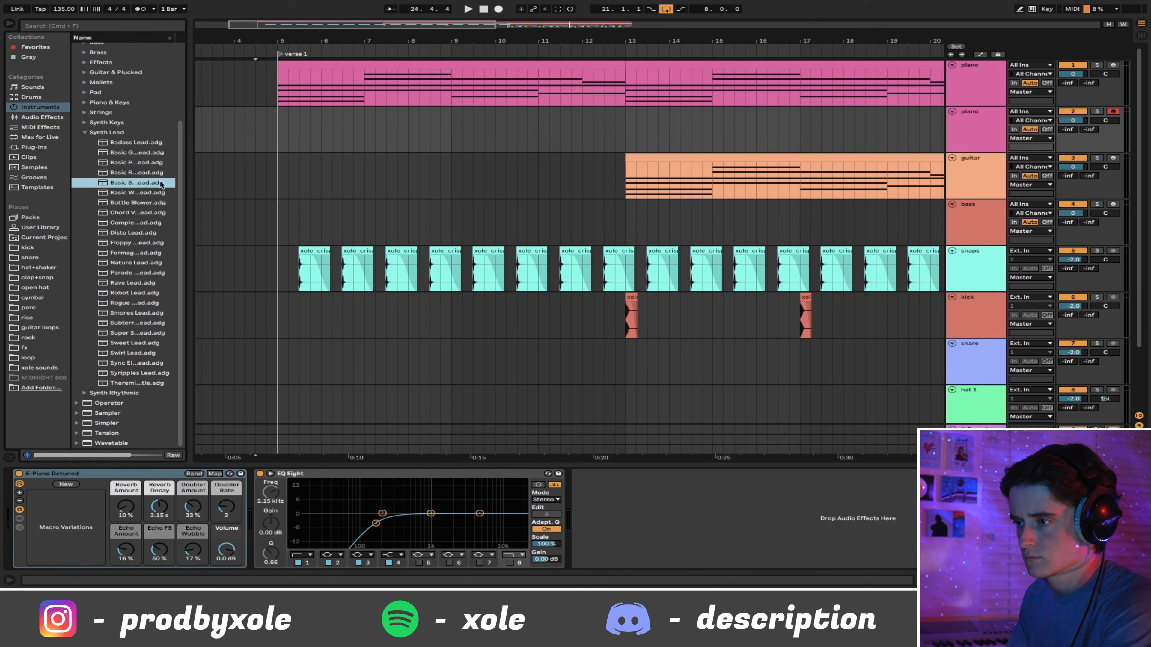
{"action": "left_click", "coordinate": [142, 170]}
{"action": "left_click", "coordinate": [137, 179]}
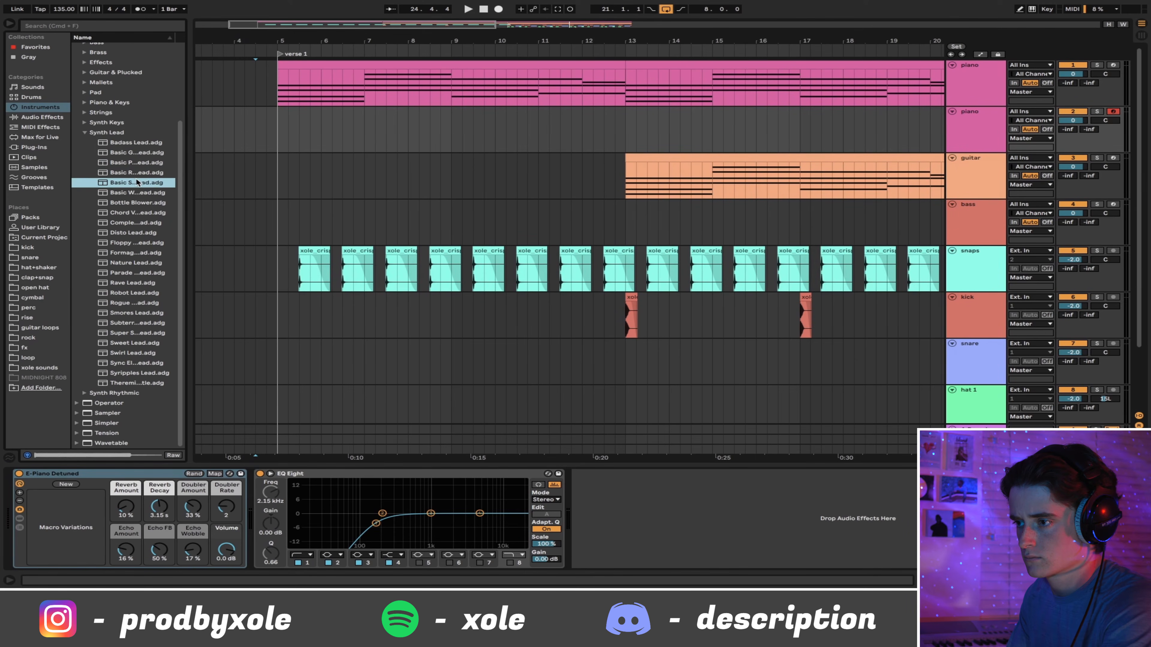
{"action": "left_click", "coordinate": [134, 194]}
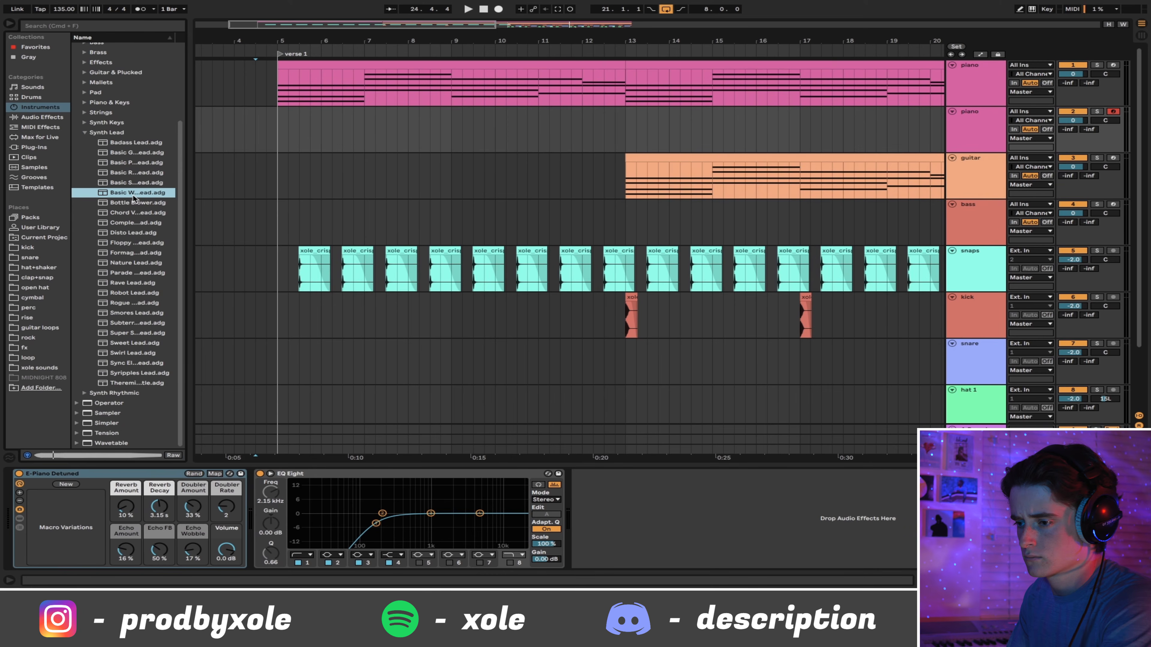
{"action": "double_click", "coordinate": [134, 198]}
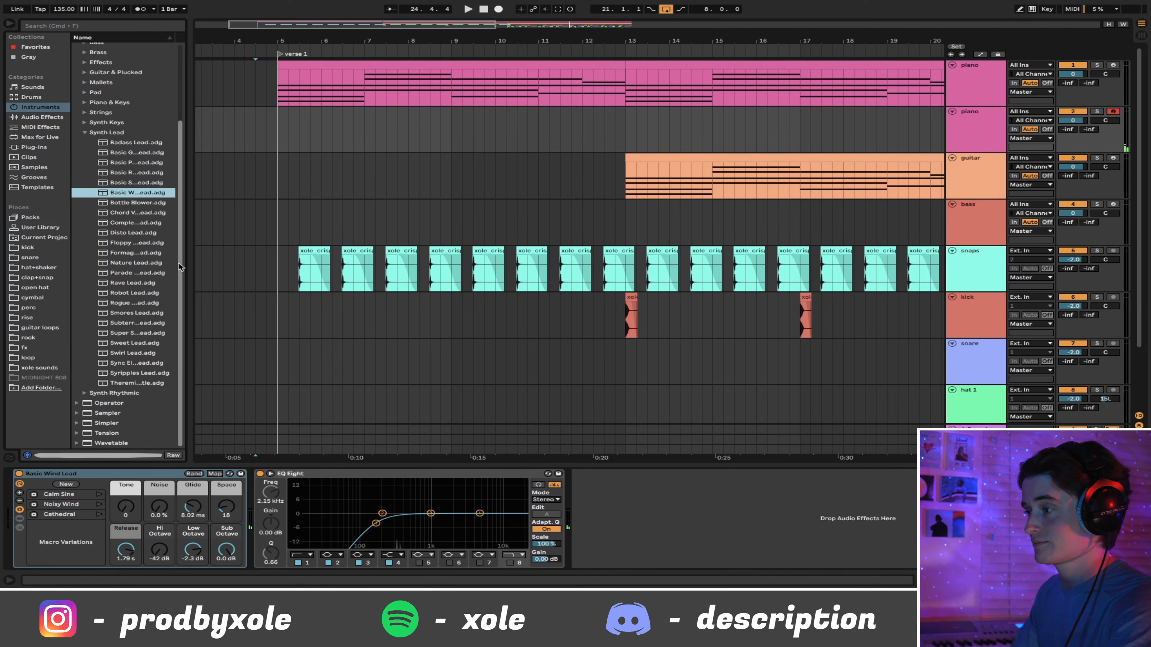
- In the wind lead's EQ Eight, raise the low cut to about 625 Hz and boost the 5.16 kHz band by about 3.10 dB
{"action": "left_click", "coordinate": [9, 25]}
{"action": "left_click_drag", "start_coordinate": [709, 42], "coordinate": [434, 27]}
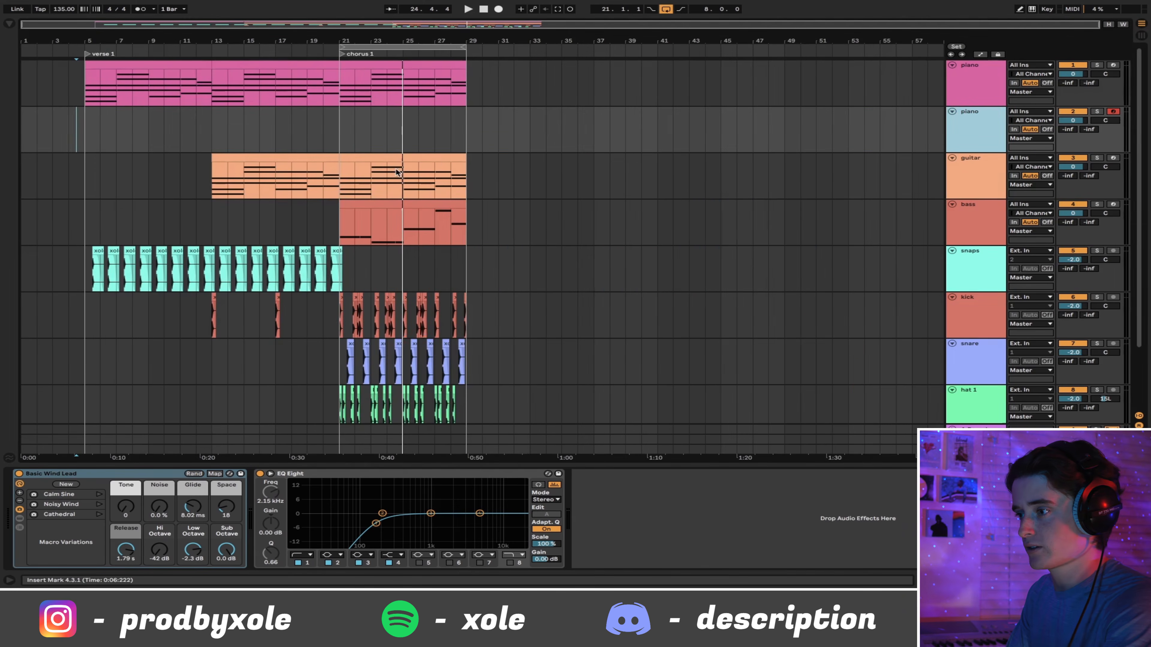
{"action": "left_click", "coordinate": [360, 158]}
{"action": "left_click", "coordinate": [69, 132]}
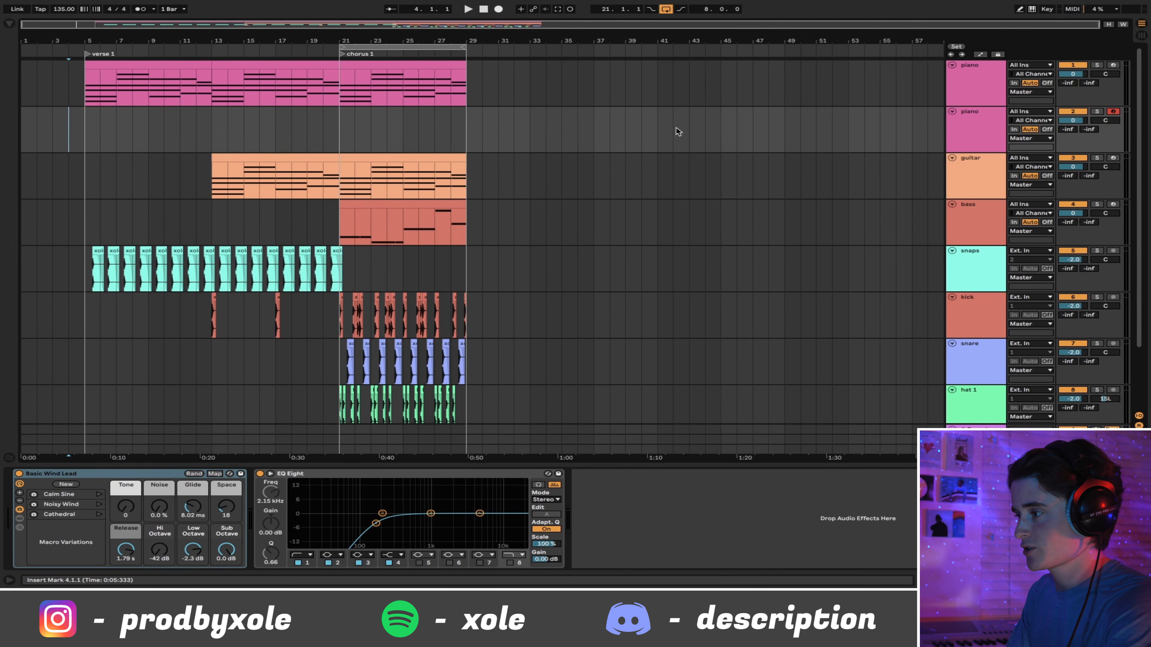
{"action": "left_click_drag", "start_coordinate": [376, 524], "coordinate": [416, 524]}
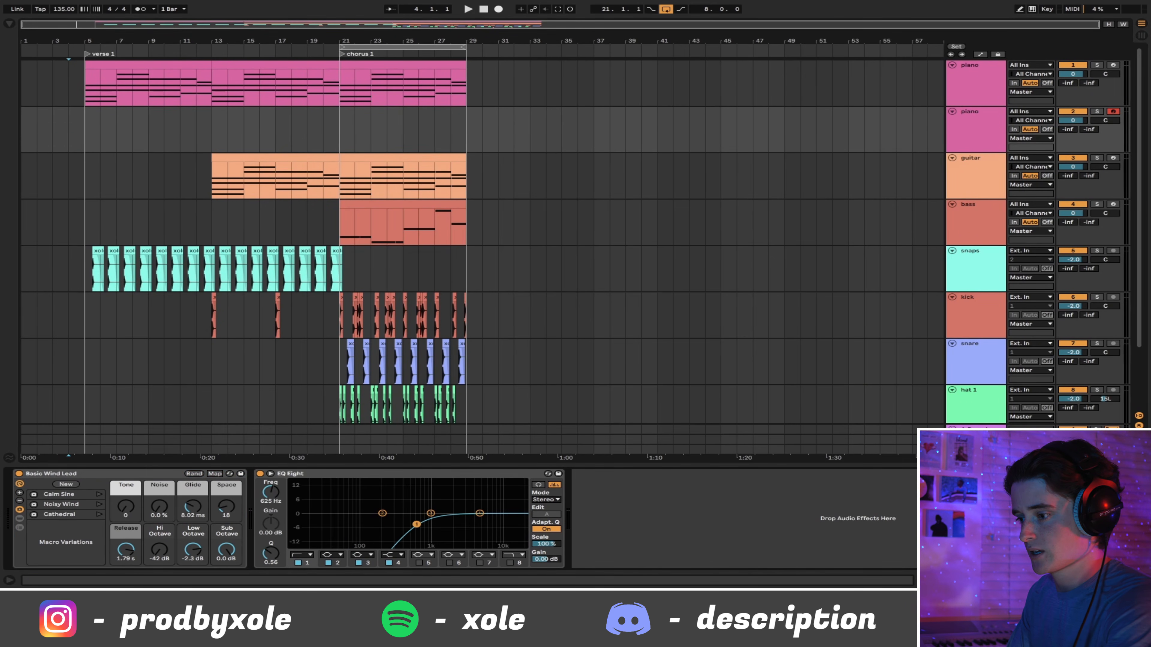
{"action": "left_click", "coordinate": [479, 513]}
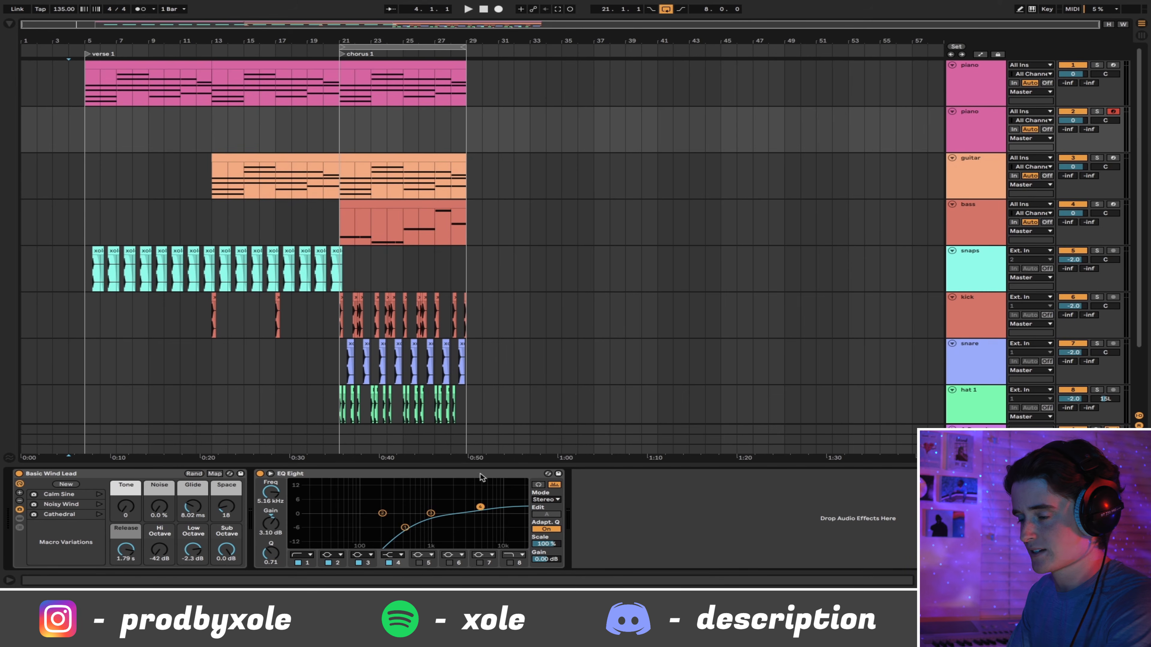
{"action": "key", "text": "space"}
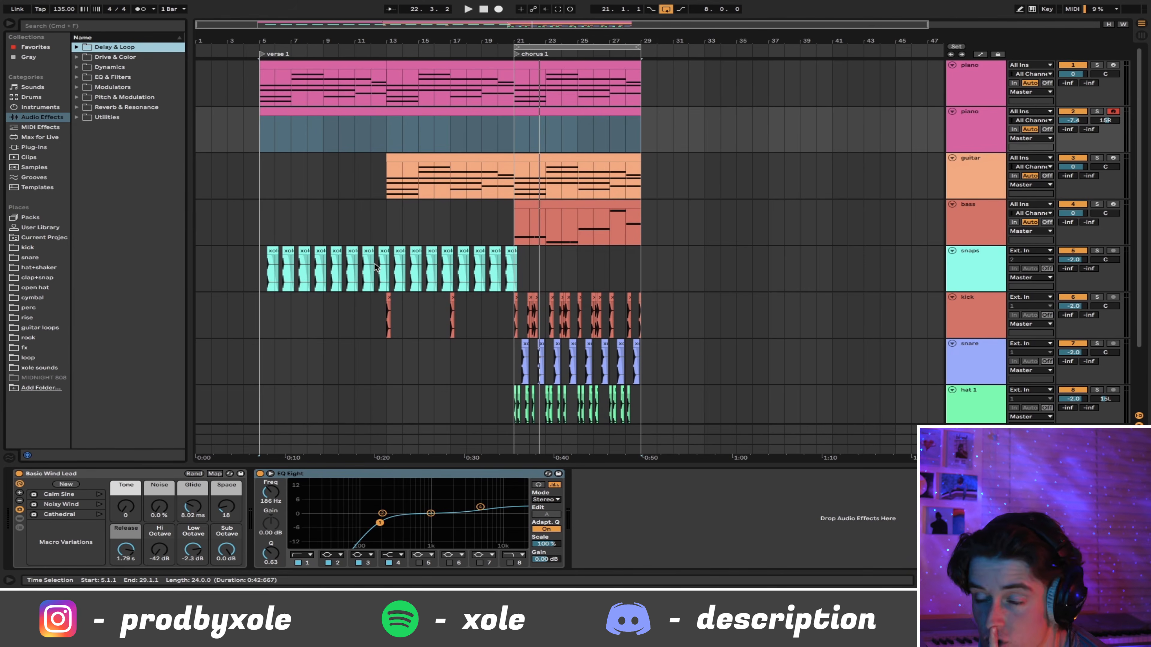
- Insert a Delay effect before EQ Eight on the wind lead track and set both synced delay times to 4
{"action": "left_click", "coordinate": [76, 47]}
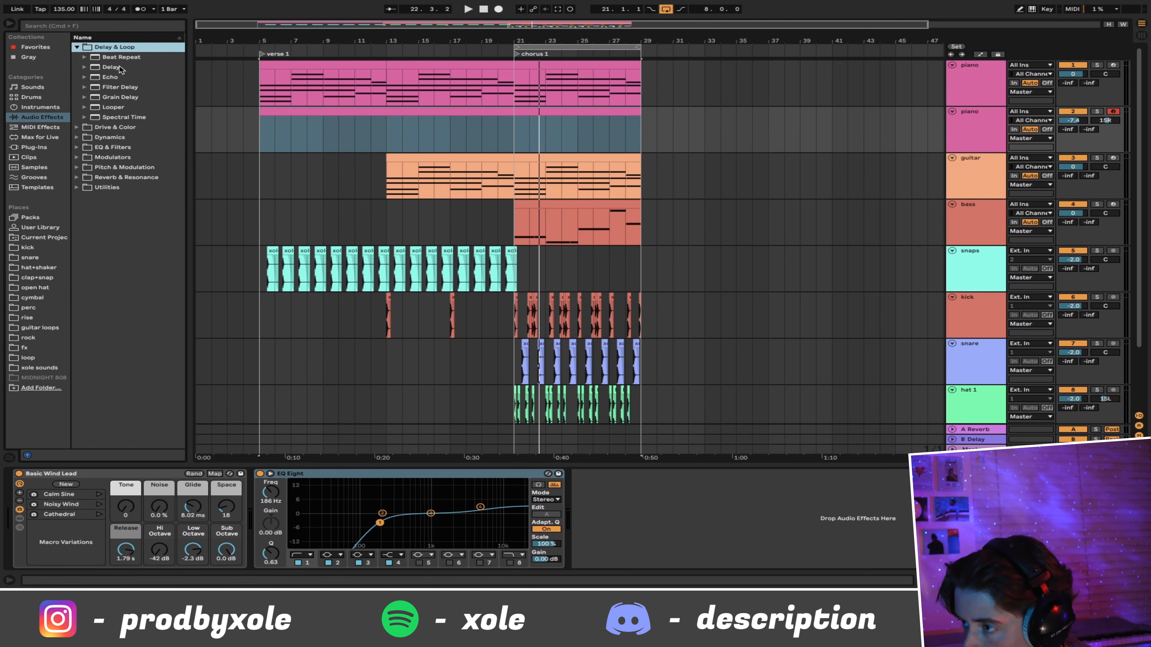
{"action": "double_click", "coordinate": [113, 67]}
{"action": "left_click_drag", "start_coordinate": [625, 473], "coordinate": [296, 571]}
{"action": "left_click", "coordinate": [326, 508]}
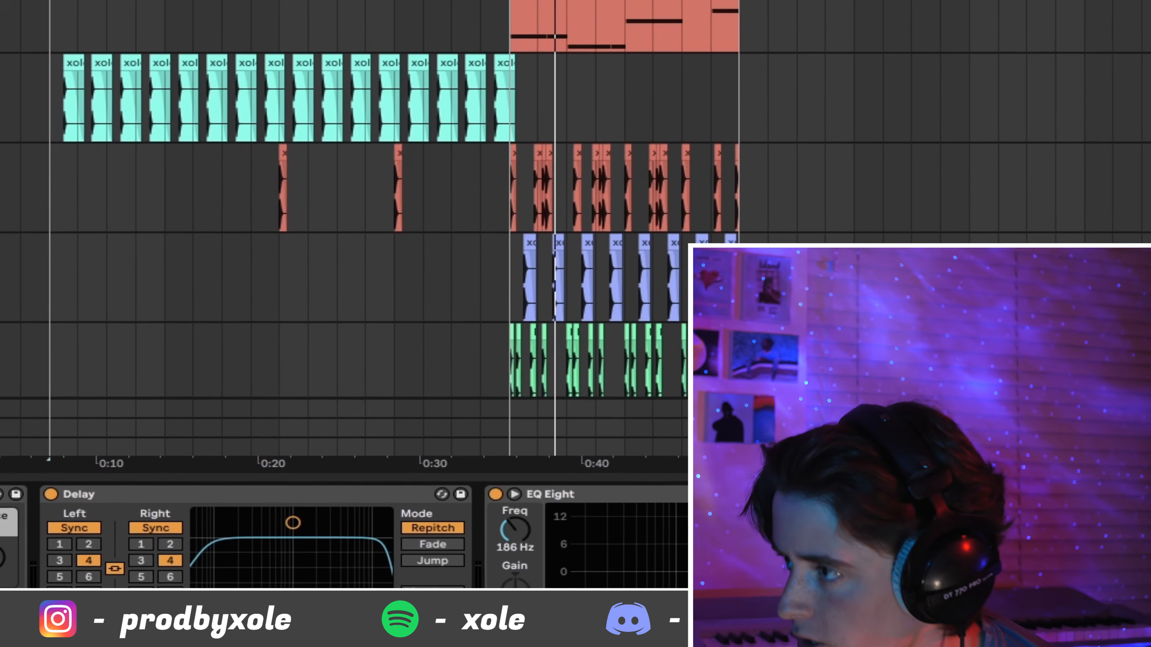